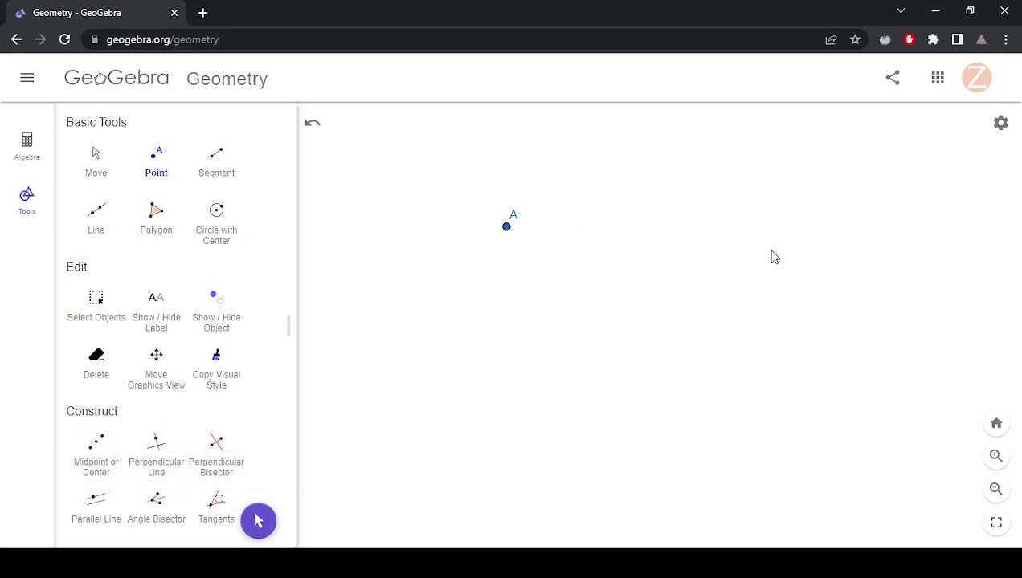
- Place point C below A and B, then join A, B and C into filled triangle ABC
{"action": "left_click", "coordinate": [649, 459]}
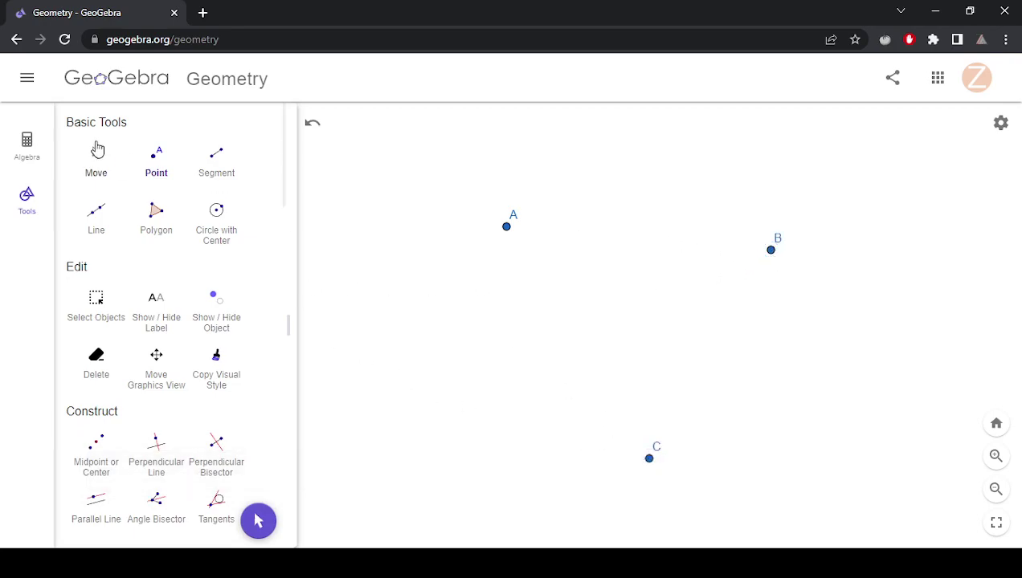
{"action": "left_click", "coordinate": [157, 222]}
{"action": "left_click", "coordinate": [507, 229]}
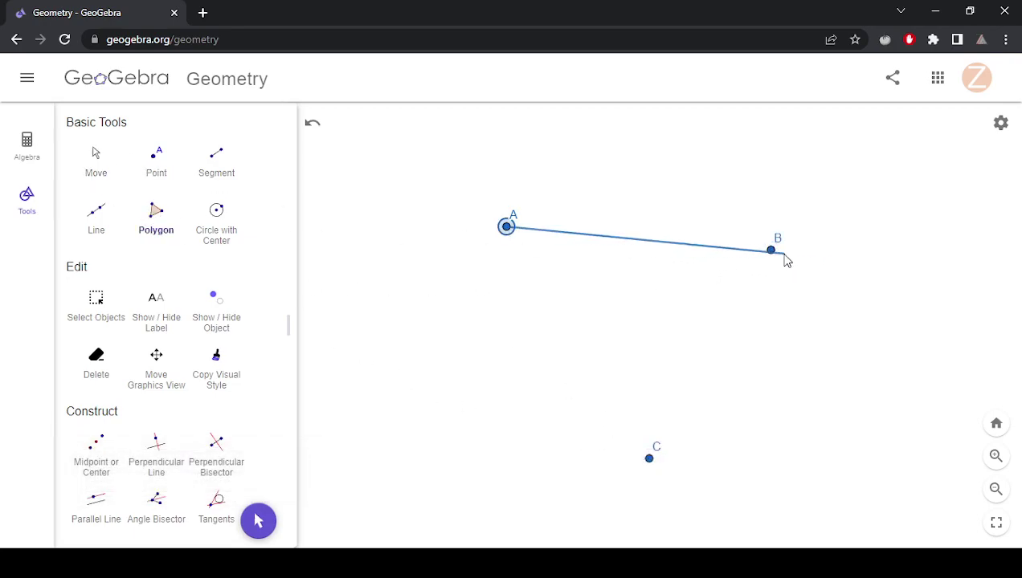
{"action": "left_click", "coordinate": [771, 250]}
{"action": "left_click", "coordinate": [649, 458]}
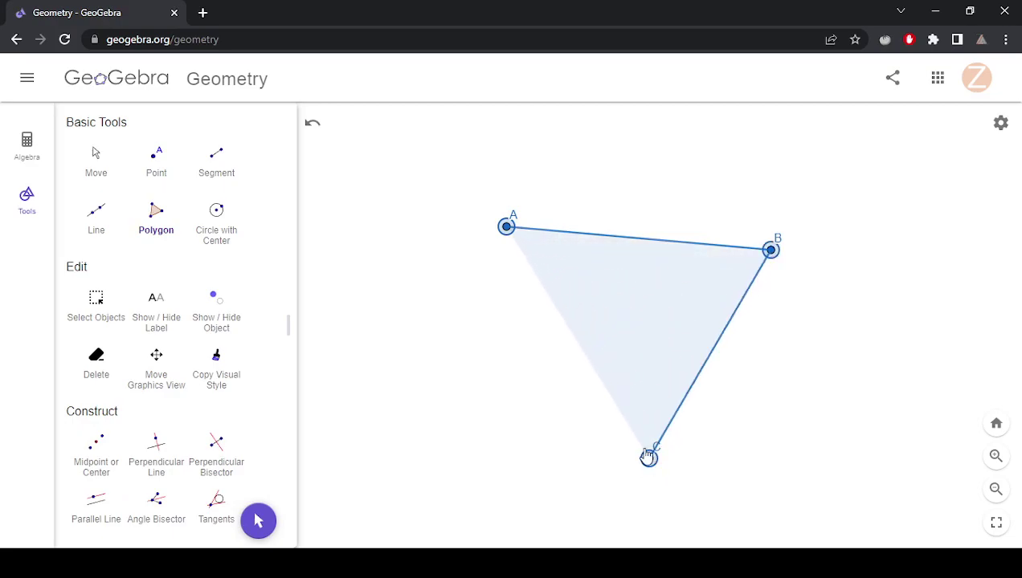
{"action": "left_click", "coordinate": [506, 228]}
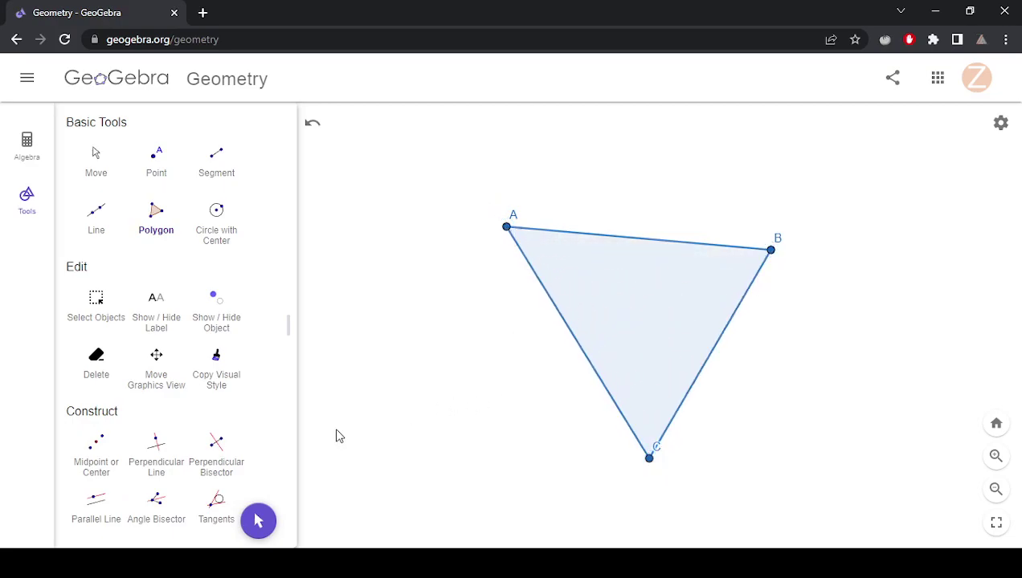
- Mark midpoints D, E and F on sides AC, AB and BC
{"action": "scroll", "coordinate": [179, 325], "scroll_direction": "down", "scroll_amount": 1}
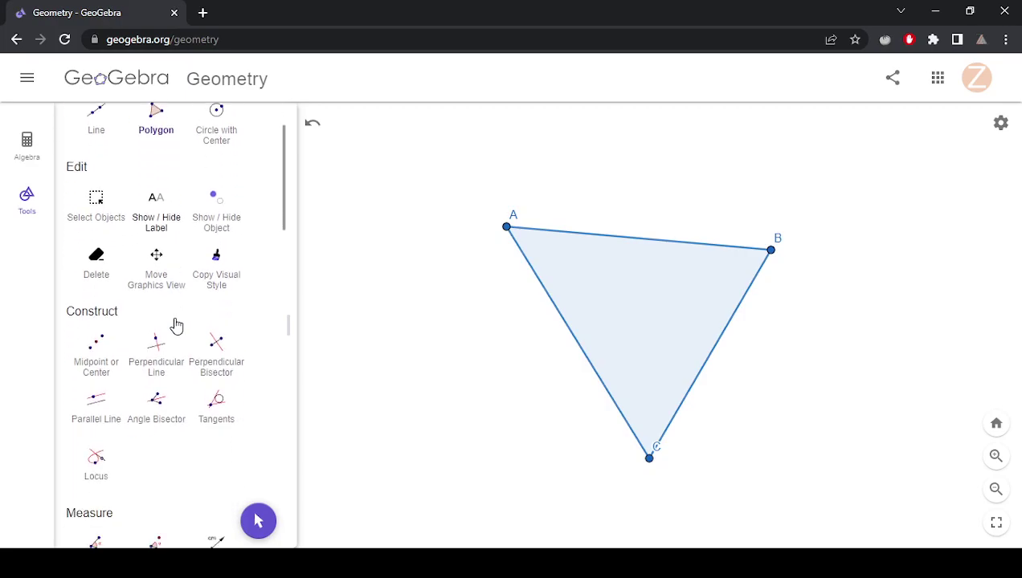
{"action": "left_click", "coordinate": [94, 387]}
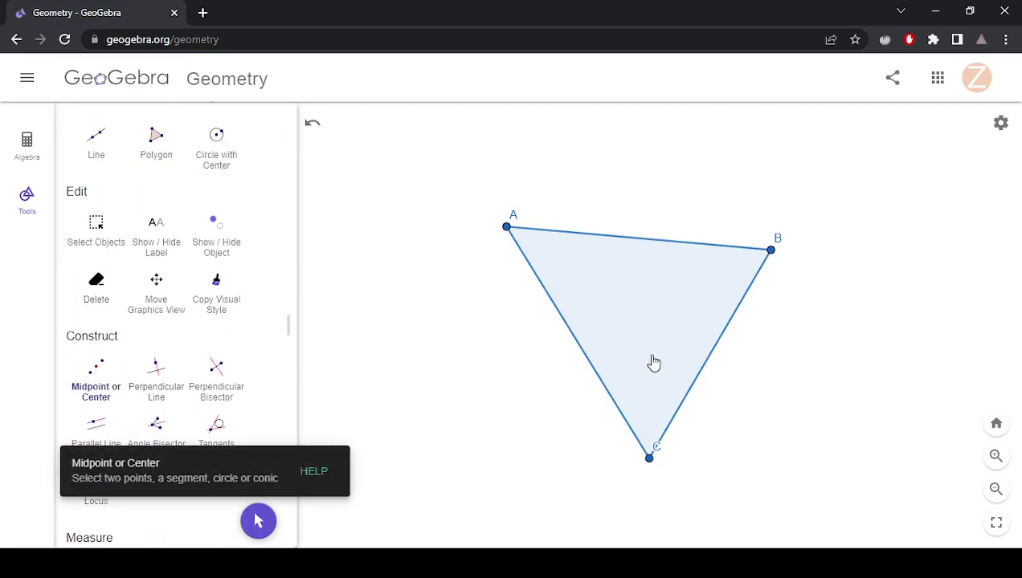
{"action": "left_click", "coordinate": [577, 343]}
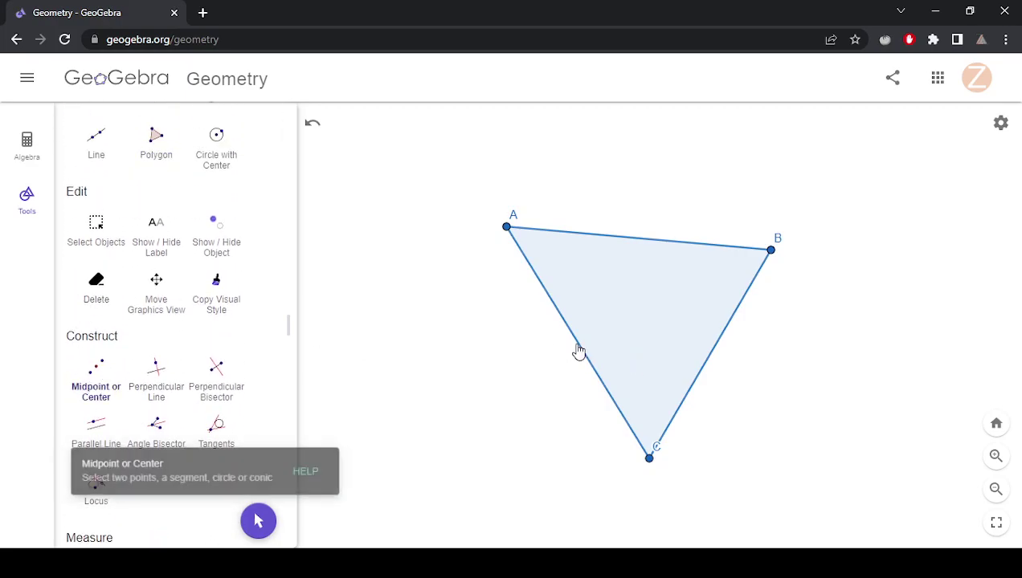
{"action": "left_click", "coordinate": [653, 241]}
{"action": "left_click", "coordinate": [720, 352]}
- Draw trial medians DB, CE and AF, then undo back to only midpoint D
{"action": "scroll", "coordinate": [127, 210], "scroll_direction": "up", "scroll_amount": 1}
{"action": "left_click", "coordinate": [216, 157]}
{"action": "left_click", "coordinate": [578, 344]}
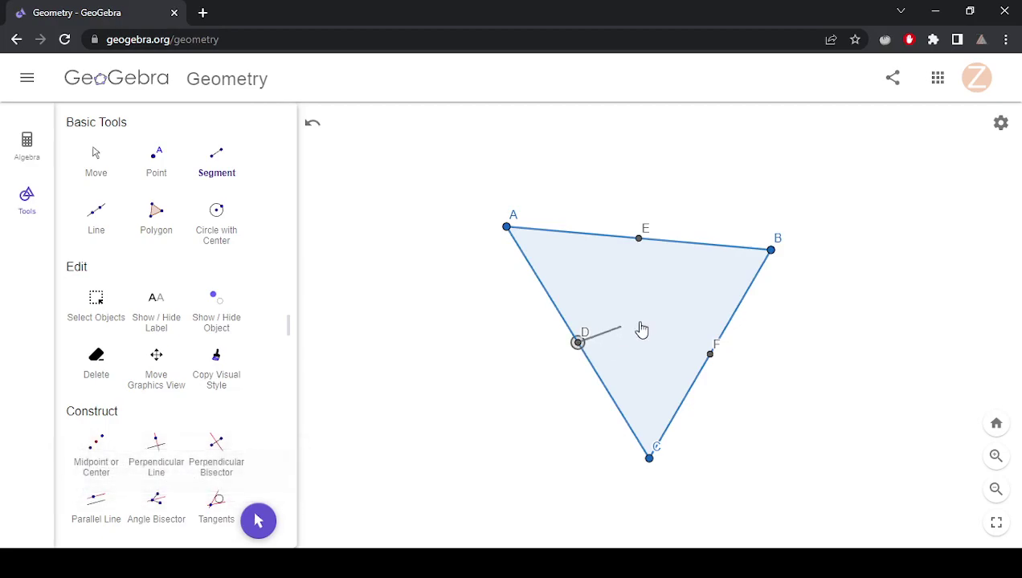
{"action": "left_click", "coordinate": [771, 251]}
{"action": "left_click", "coordinate": [649, 458]}
{"action": "left_click", "coordinate": [638, 239]}
{"action": "left_click", "coordinate": [506, 227]}
{"action": "left_click", "coordinate": [710, 354]}
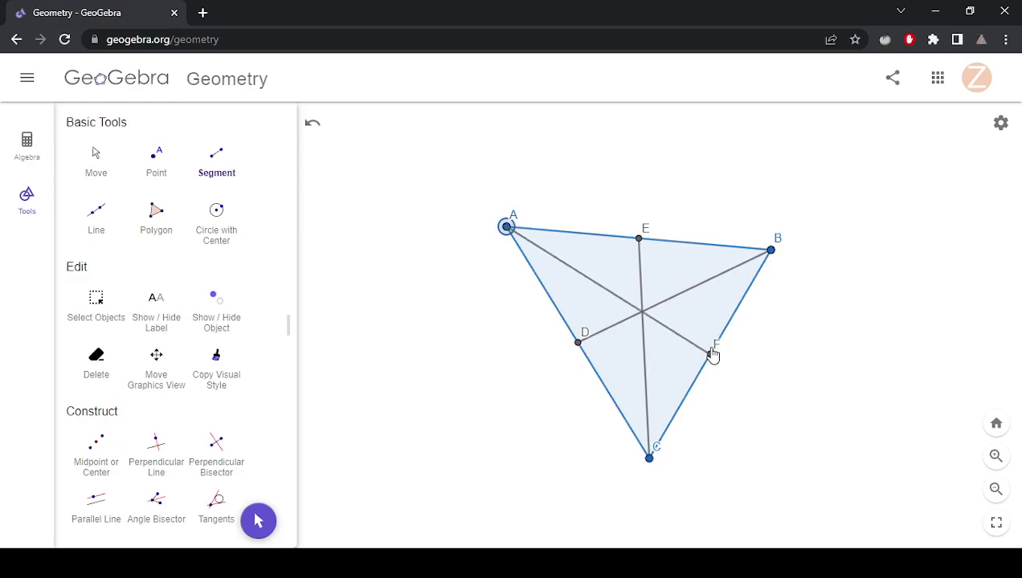
{"action": "key", "text": "ctrl+z"}
{"action": "key", "text": "ctrl+z"}
{"action": "key", "text": "ctrl+z"}
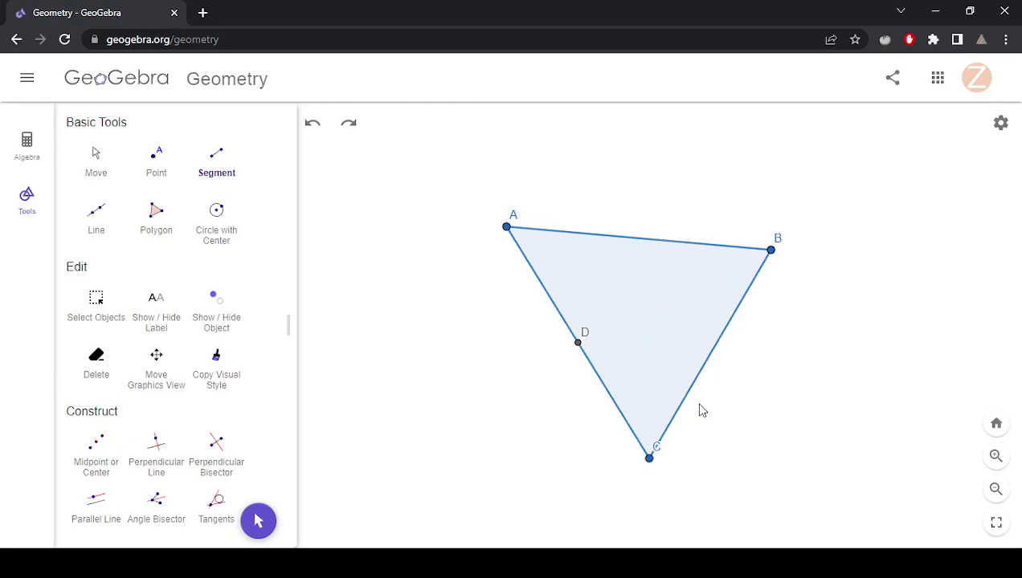
- Add perpendicular bisectors of sides AB, AC and BC, then undo them and midpoint D
{"action": "scroll", "coordinate": [219, 388], "scroll_direction": "down", "scroll_amount": 1}
{"action": "left_click", "coordinate": [212, 371]}
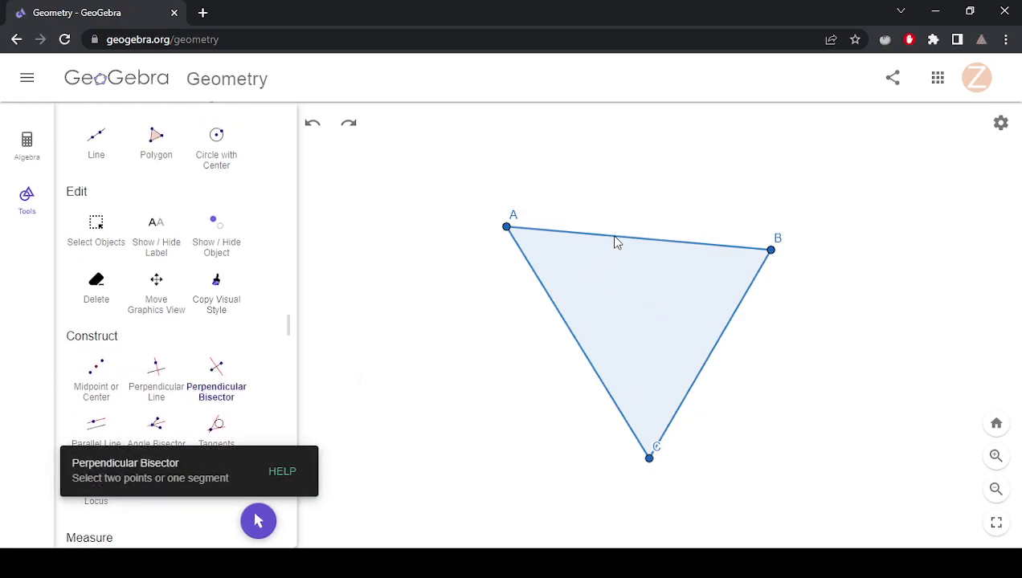
{"action": "left_click", "coordinate": [653, 241]}
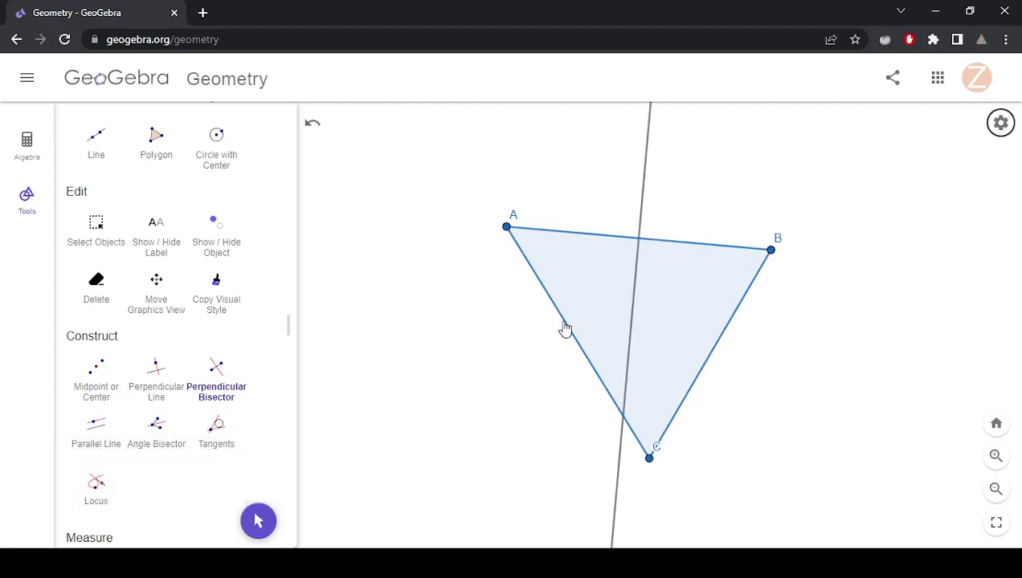
{"action": "left_click", "coordinate": [566, 328]}
{"action": "left_click", "coordinate": [710, 356]}
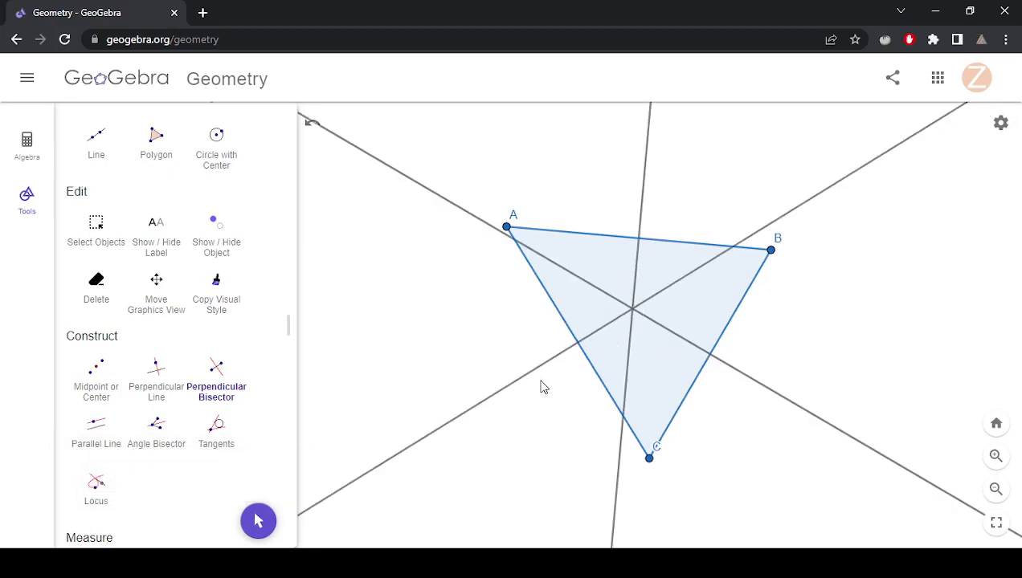
{"action": "key", "text": "ctrl+z"}
{"action": "key", "text": "ctrl+z"}
{"action": "key", "text": "ctrl+z"}
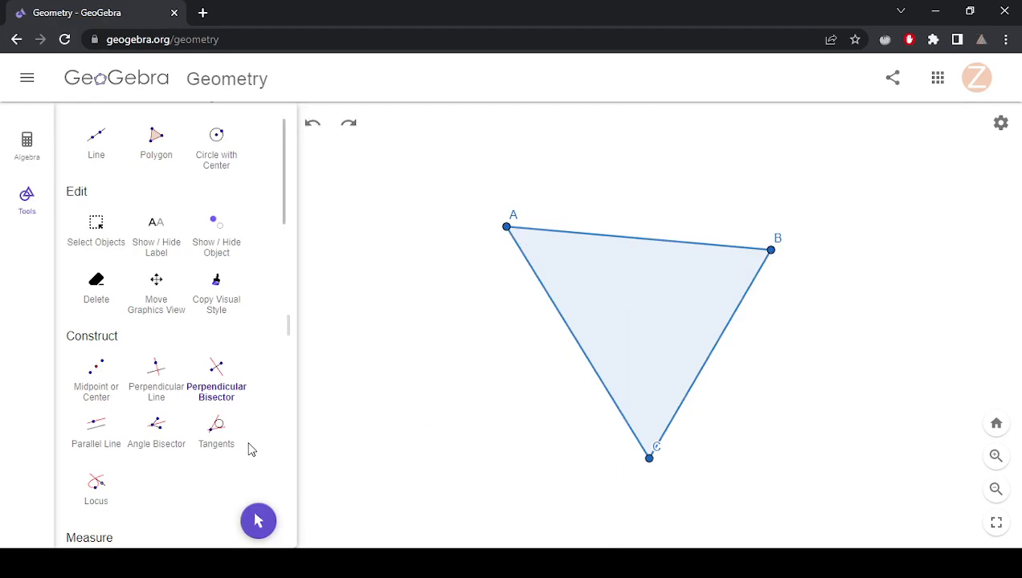
{"action": "left_click", "coordinate": [156, 430]}
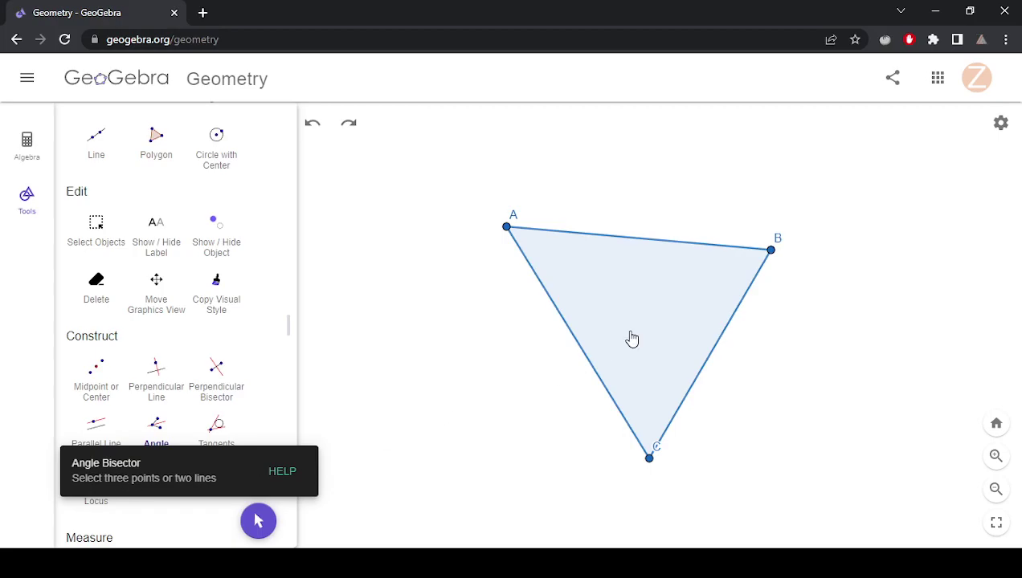
{"action": "left_click", "coordinate": [771, 251]}
{"action": "left_click", "coordinate": [512, 232]}
{"action": "left_click", "coordinate": [649, 461]}
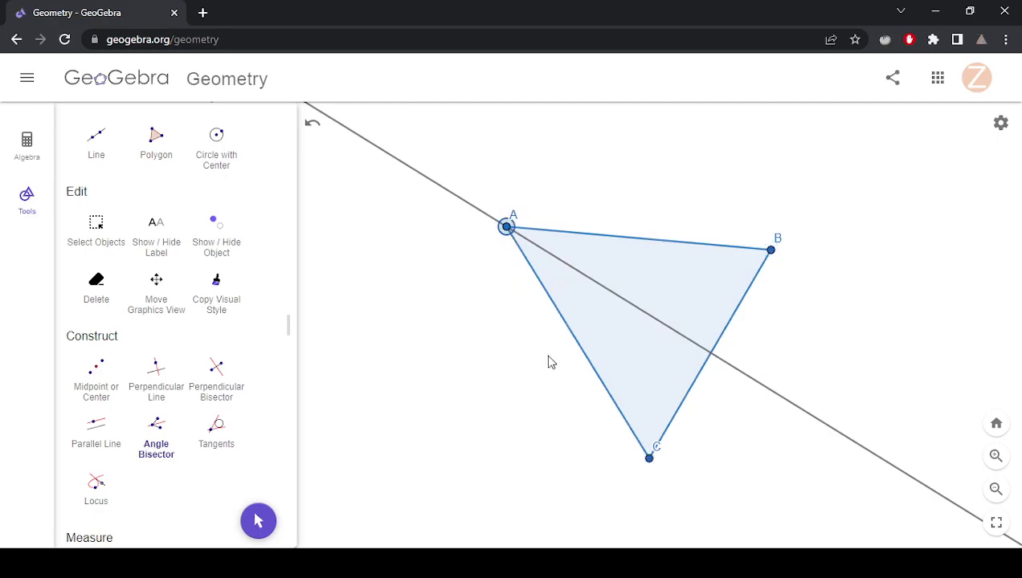
{"action": "left_click", "coordinate": [649, 459]}
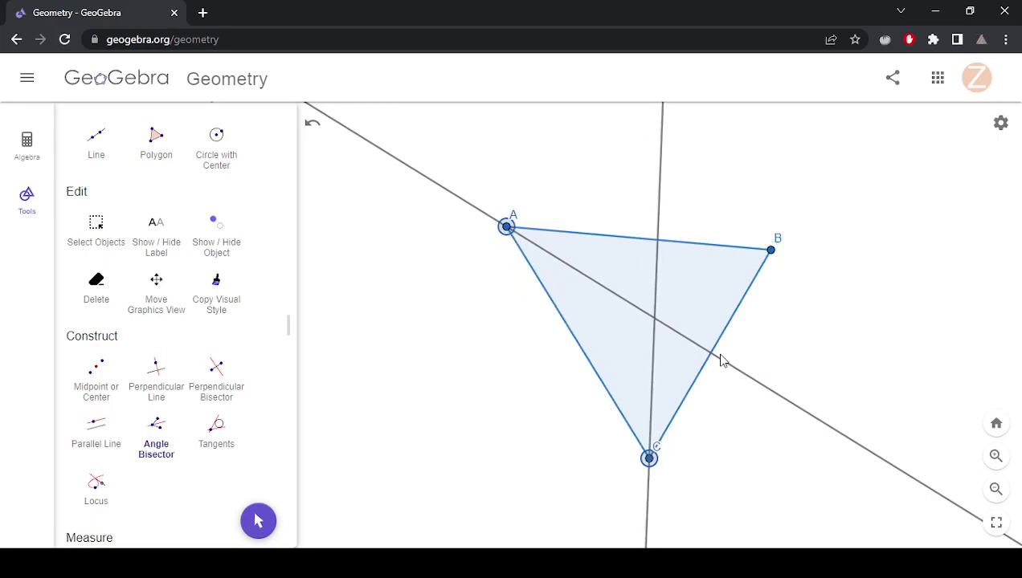
{"action": "left_click", "coordinate": [771, 251]}
{"action": "left_click", "coordinate": [506, 227]}
{"action": "left_click", "coordinate": [770, 249]}
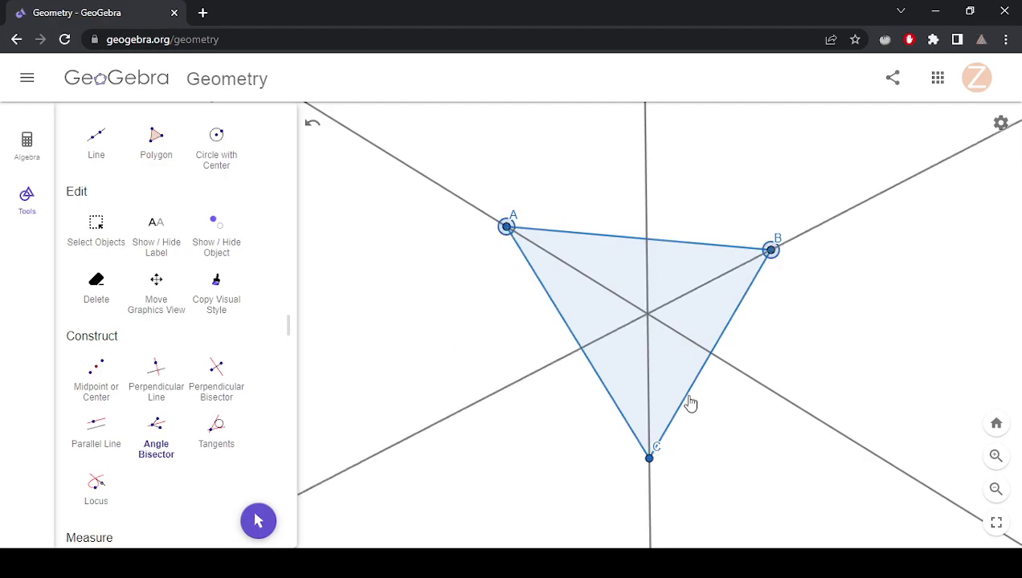
{"action": "left_click", "coordinate": [649, 458]}
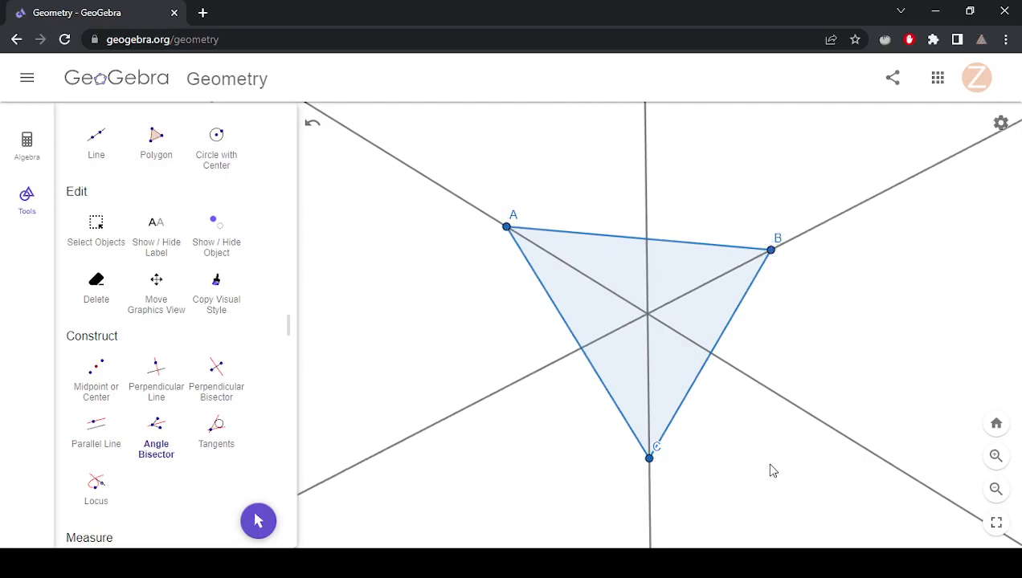
{"action": "key", "text": "ctrl+z"}
{"action": "key", "text": "ctrl+z"}
{"action": "key", "text": "ctrl+z"}
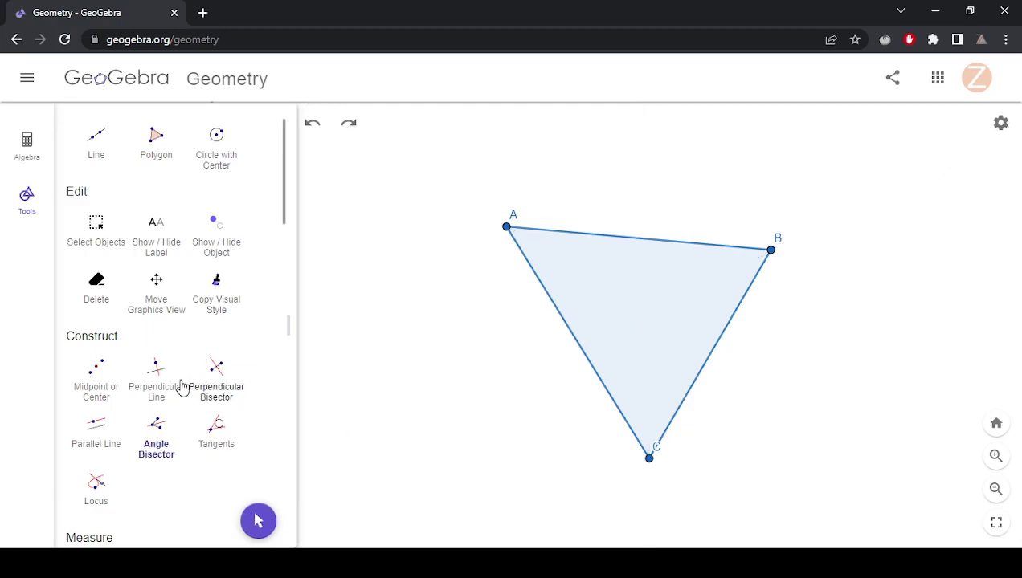
{"action": "scroll", "coordinate": [147, 373], "scroll_direction": "down", "scroll_amount": 5}
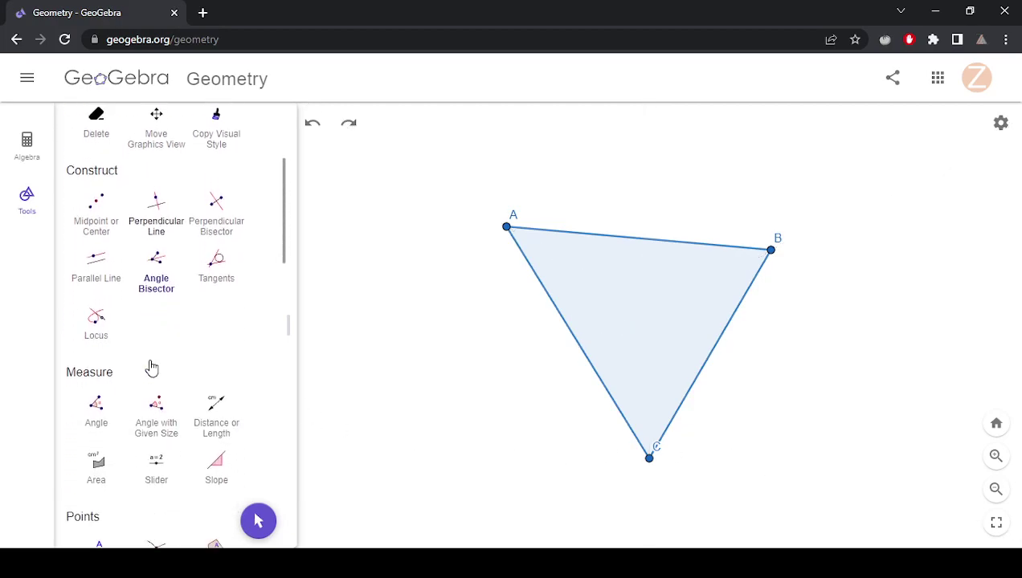
{"action": "scroll", "coordinate": [149, 366], "scroll_direction": "up", "scroll_amount": 2}
{"action": "left_click", "coordinate": [156, 304]}
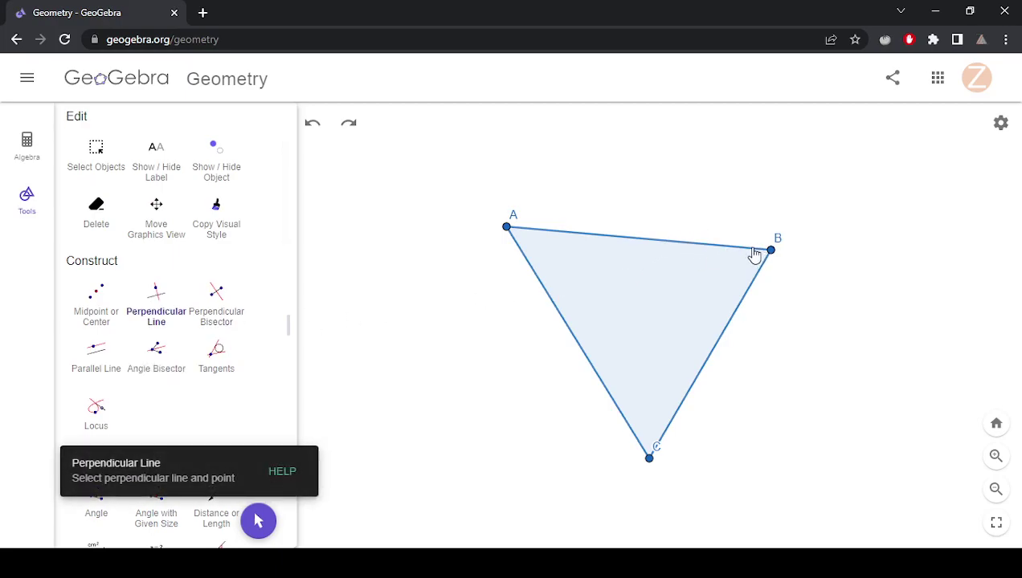
{"action": "left_click", "coordinate": [566, 326]}
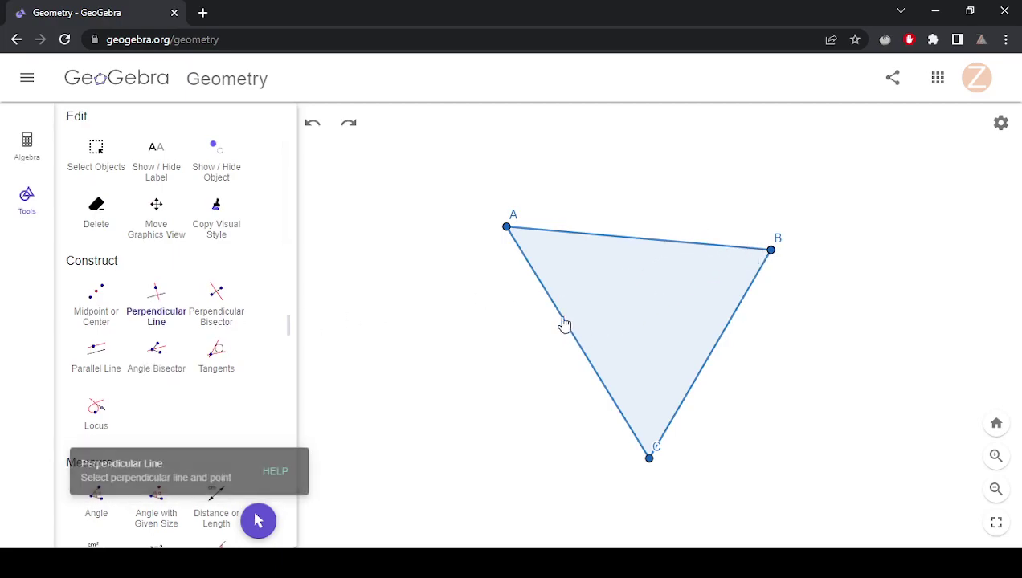
{"action": "left_click", "coordinate": [770, 251]}
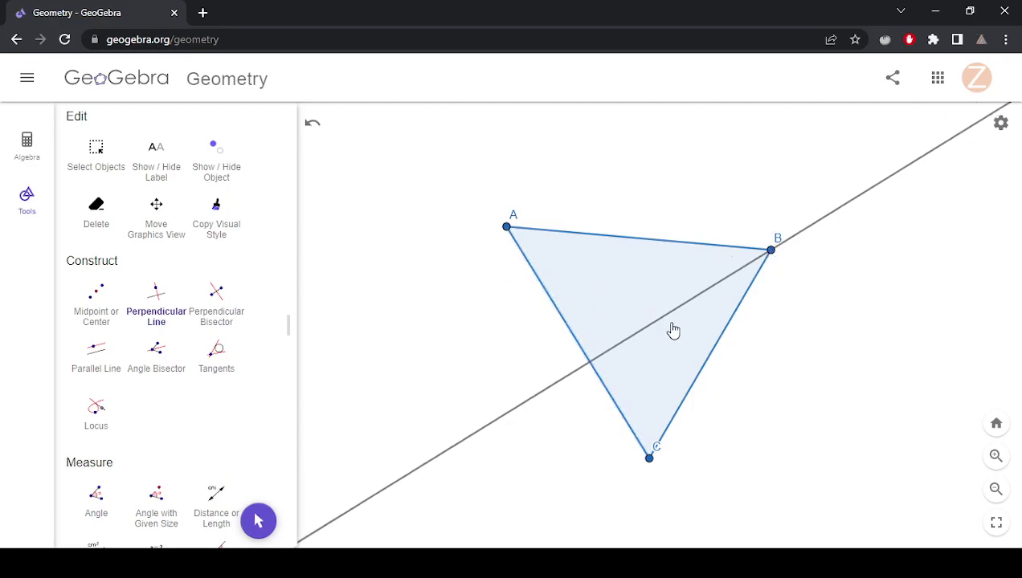
{"action": "left_click", "coordinate": [720, 345]}
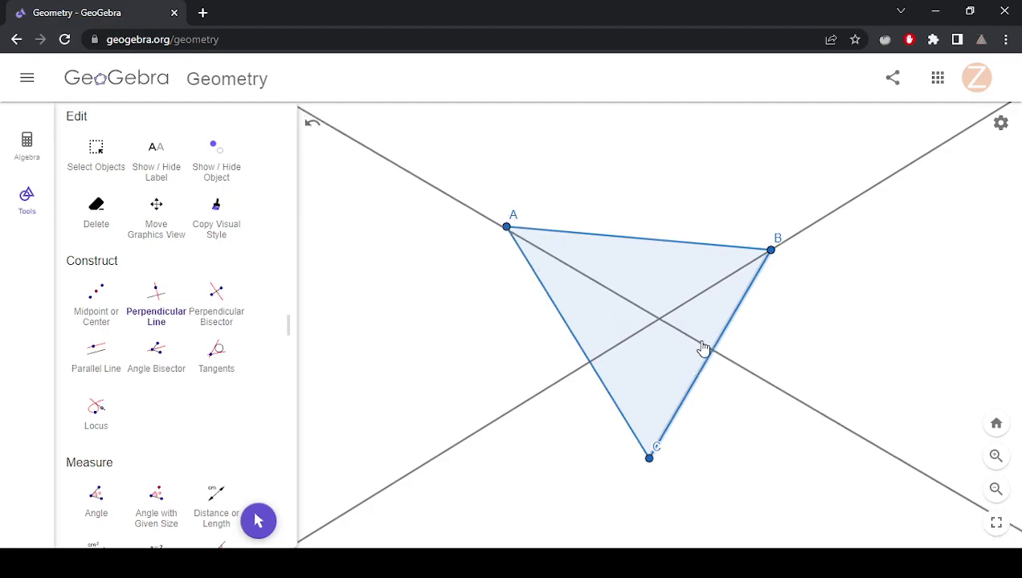
{"action": "left_click", "coordinate": [507, 231]}
{"action": "left_click", "coordinate": [639, 241]}
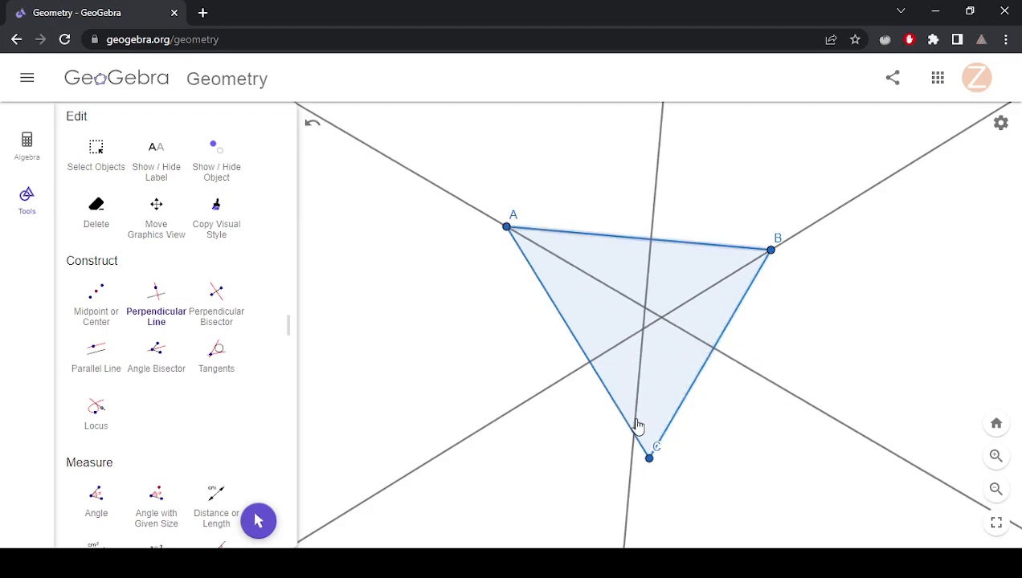
{"action": "left_click", "coordinate": [649, 457]}
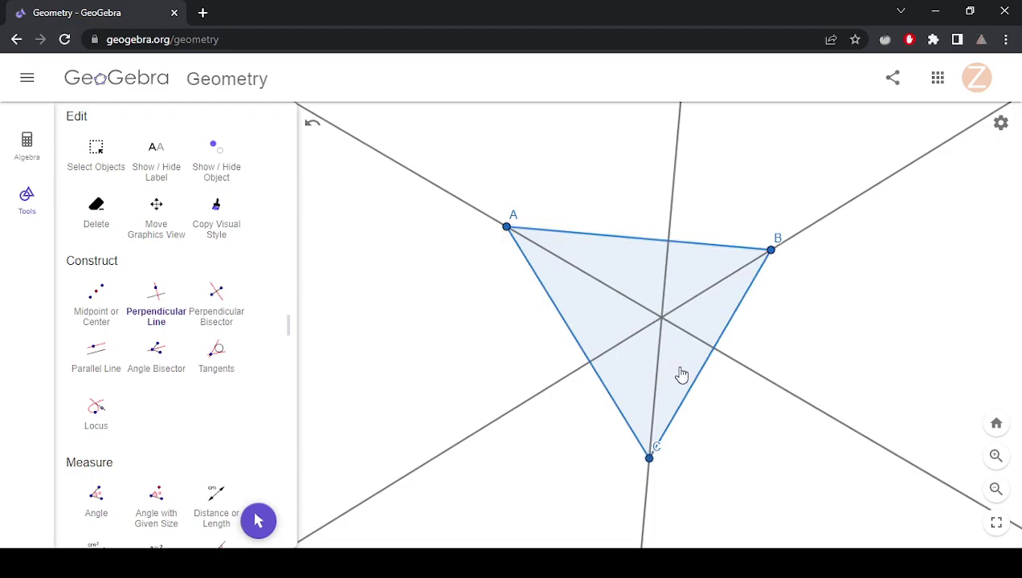
{"action": "key", "text": "ctrl+z"}
{"action": "key", "text": "ctrl+z"}
{"action": "key", "text": "ctrl+z"}
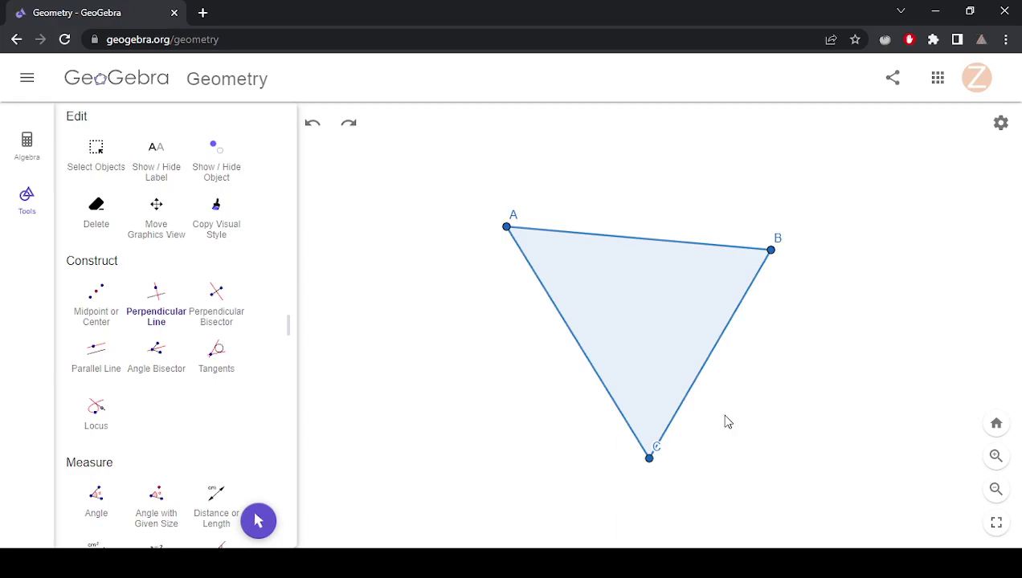
{"action": "key", "text": "ctrl+z"}
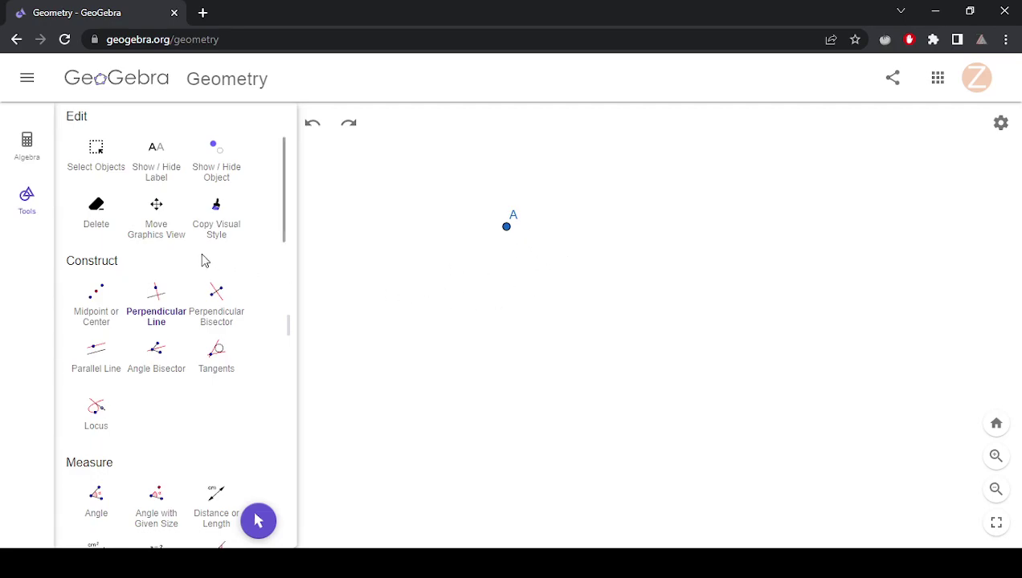
- Draw segment BC from point B to point C beneath point A
{"action": "scroll", "coordinate": [137, 261], "scroll_direction": "up", "scroll_amount": 2}
{"action": "scroll", "coordinate": [146, 264], "scroll_direction": "down", "scroll_amount": 2}
{"action": "scroll", "coordinate": [150, 272], "scroll_direction": "up", "scroll_amount": 2}
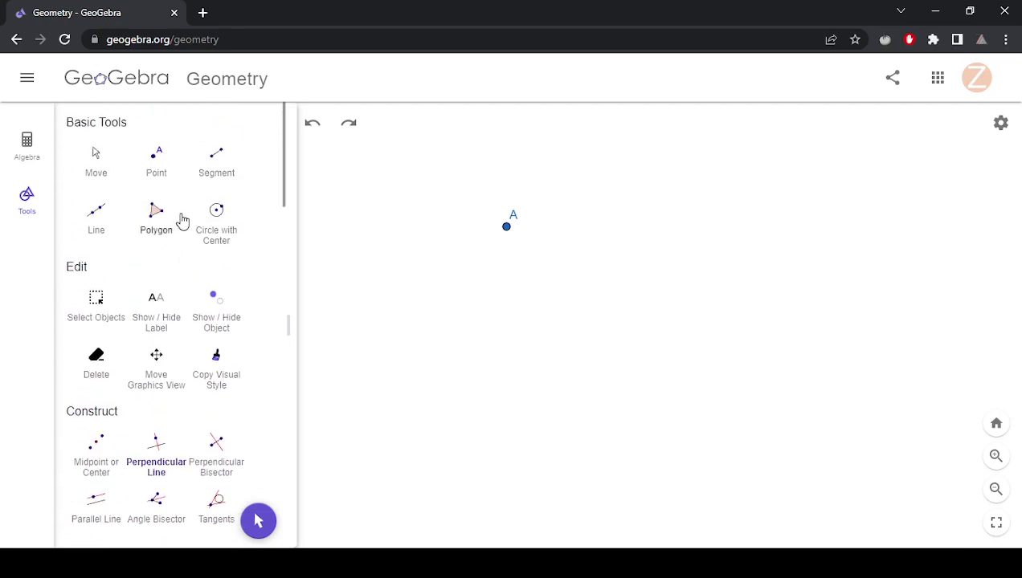
{"action": "left_click", "coordinate": [213, 160]}
{"action": "left_click", "coordinate": [474, 341]}
{"action": "left_click", "coordinate": [625, 339]}
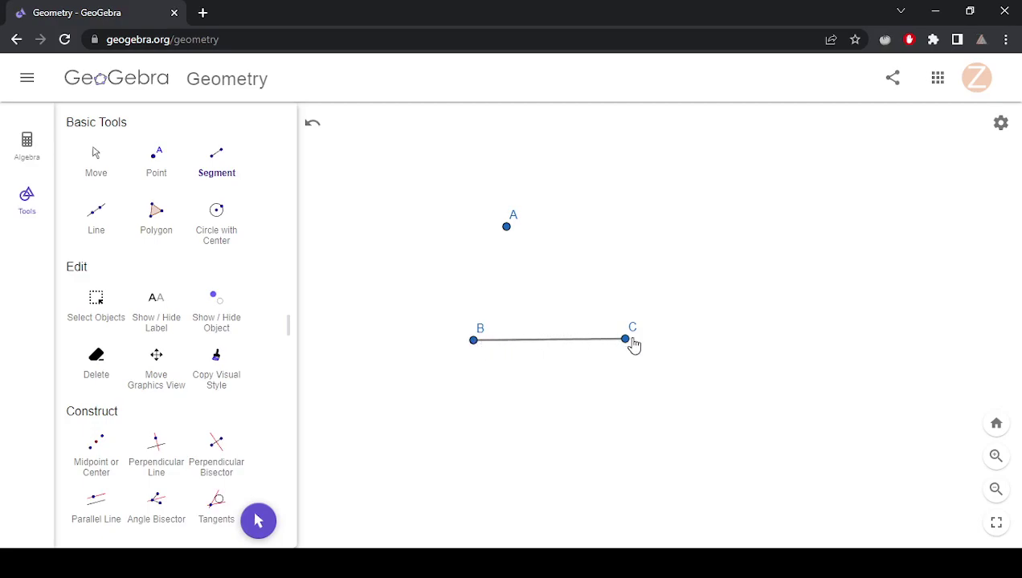
{"action": "scroll", "coordinate": [212, 392], "scroll_direction": "down", "scroll_amount": 7}
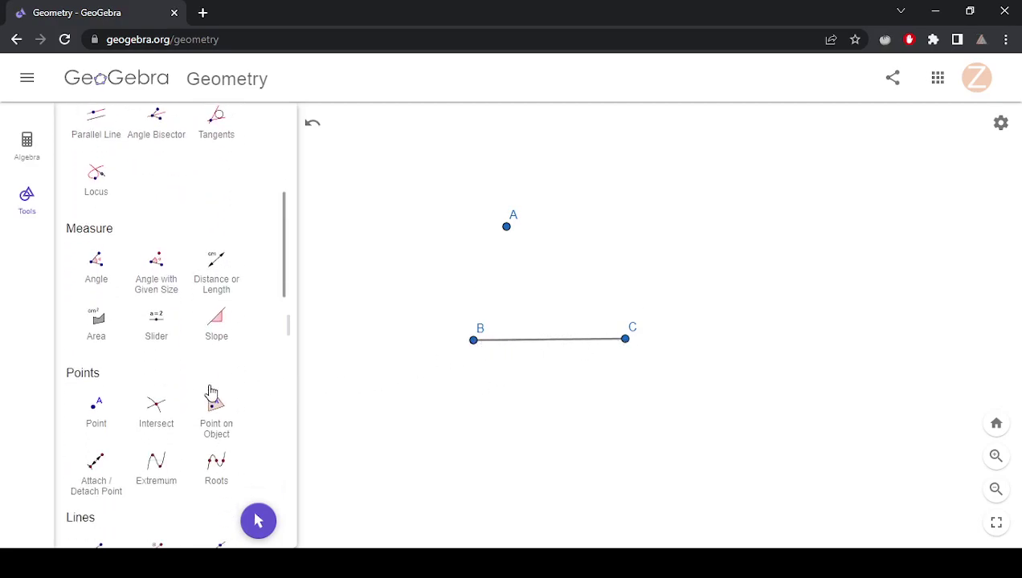
{"action": "scroll", "coordinate": [201, 382], "scroll_direction": "down", "scroll_amount": 5}
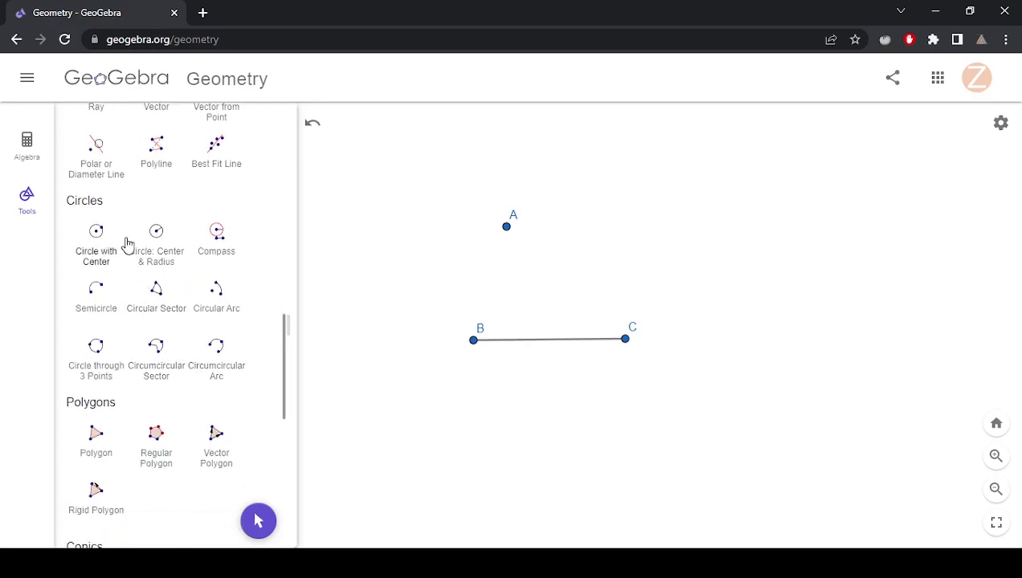
{"action": "scroll", "coordinate": [136, 265], "scroll_direction": "up", "scroll_amount": 2}
{"action": "scroll", "coordinate": [141, 278], "scroll_direction": "up", "scroll_amount": 3}
{"action": "scroll", "coordinate": [144, 287], "scroll_direction": "down", "scroll_amount": 9}
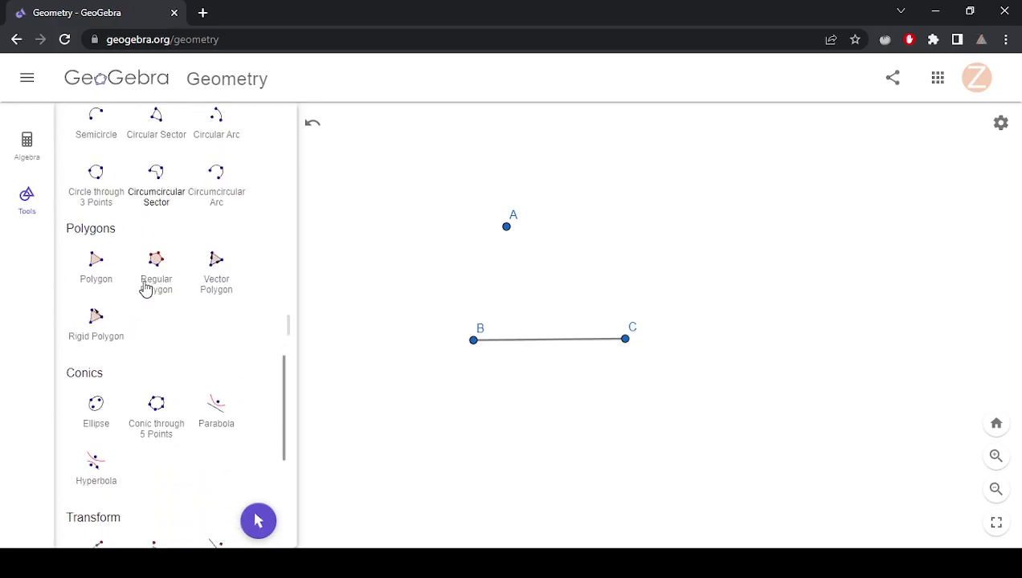
{"action": "scroll", "coordinate": [141, 291], "scroll_direction": "down", "scroll_amount": 2}
- Translate point A by vector BC to make A', then undo back to point A
{"action": "left_click", "coordinate": [94, 277]}
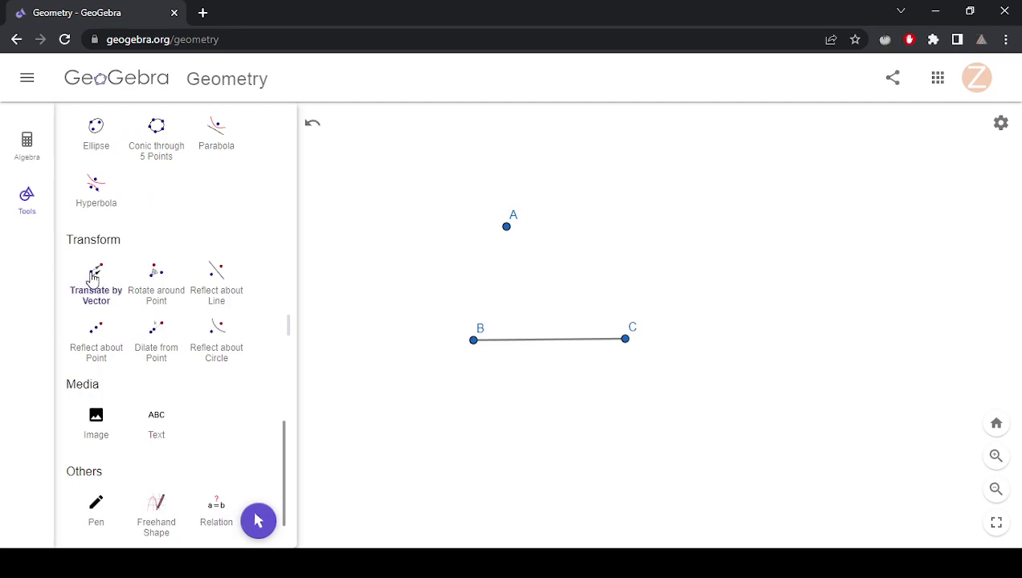
{"action": "left_click", "coordinate": [507, 228]}
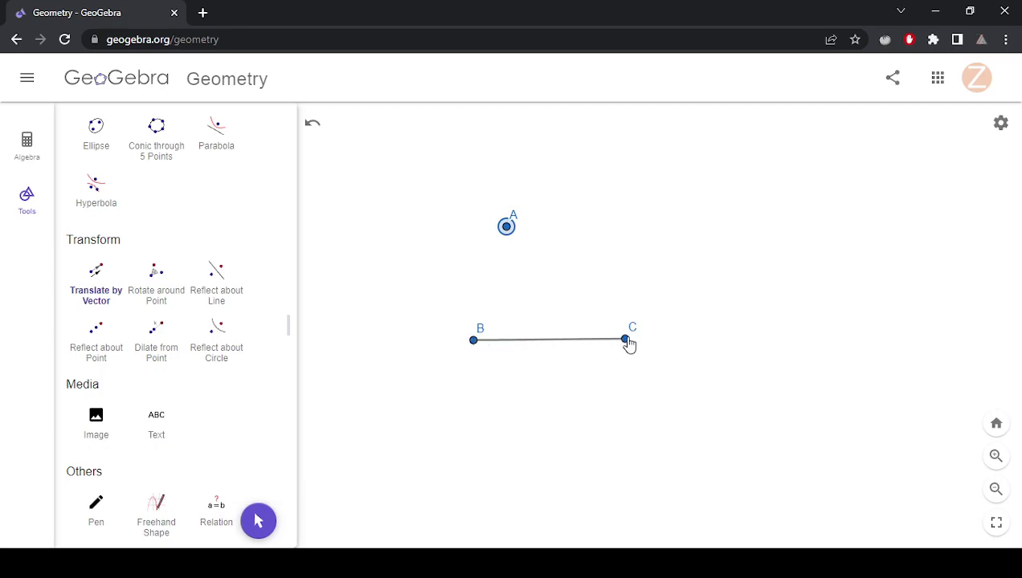
{"action": "left_click", "coordinate": [474, 342]}
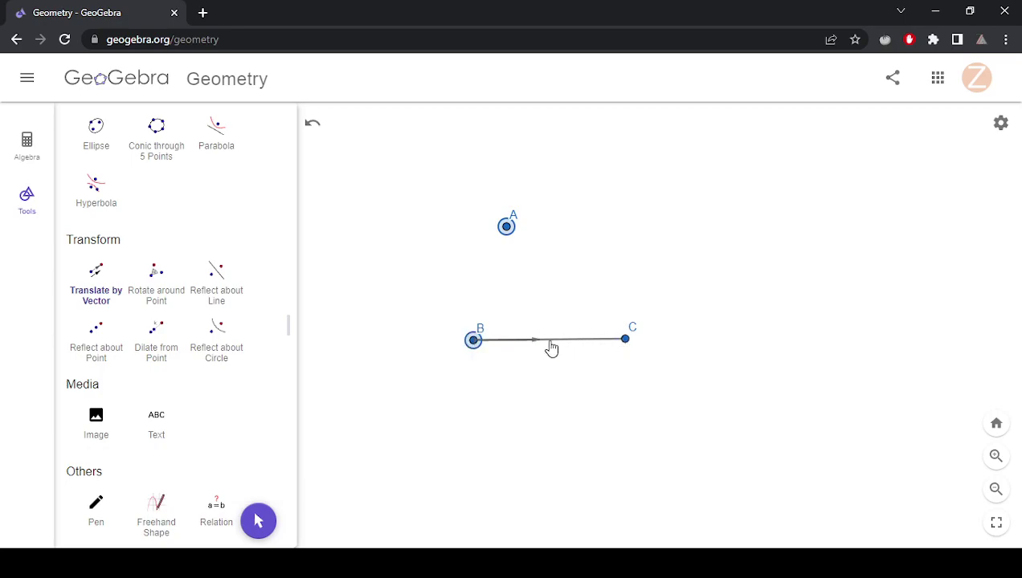
{"action": "left_click", "coordinate": [626, 340]}
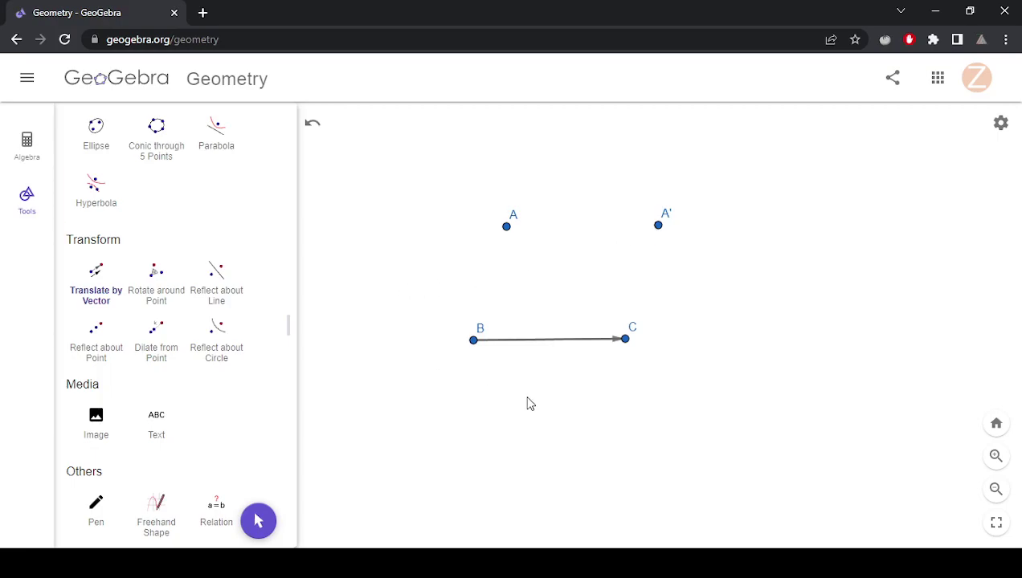
{"action": "key", "text": "ctrl+z"}
{"action": "key", "text": "ctrl+z"}
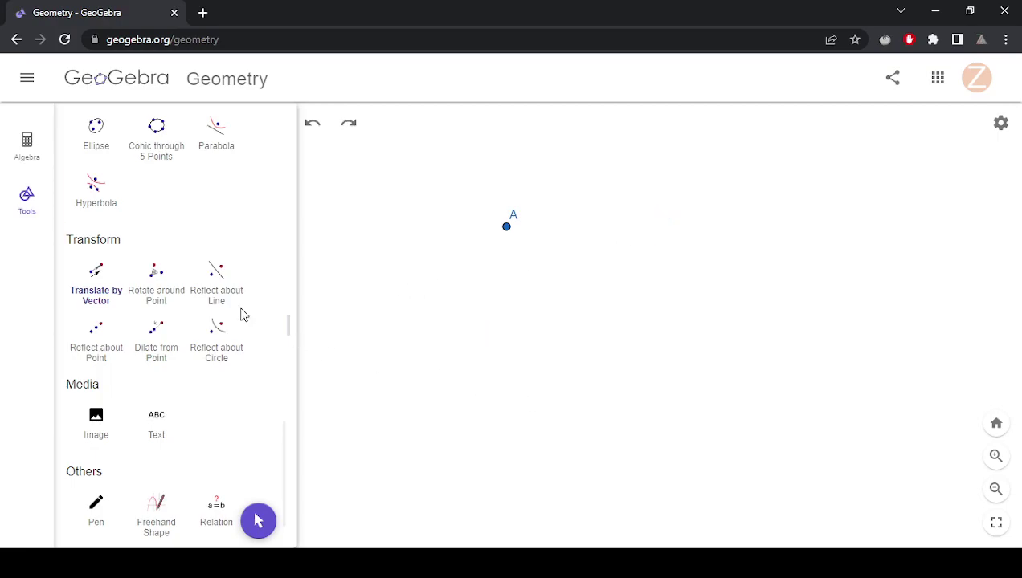
{"action": "scroll", "coordinate": [214, 283], "scroll_direction": "up", "scroll_amount": 3}
{"action": "scroll", "coordinate": [205, 284], "scroll_direction": "up", "scroll_amount": 10}
{"action": "left_click", "coordinate": [98, 214]}
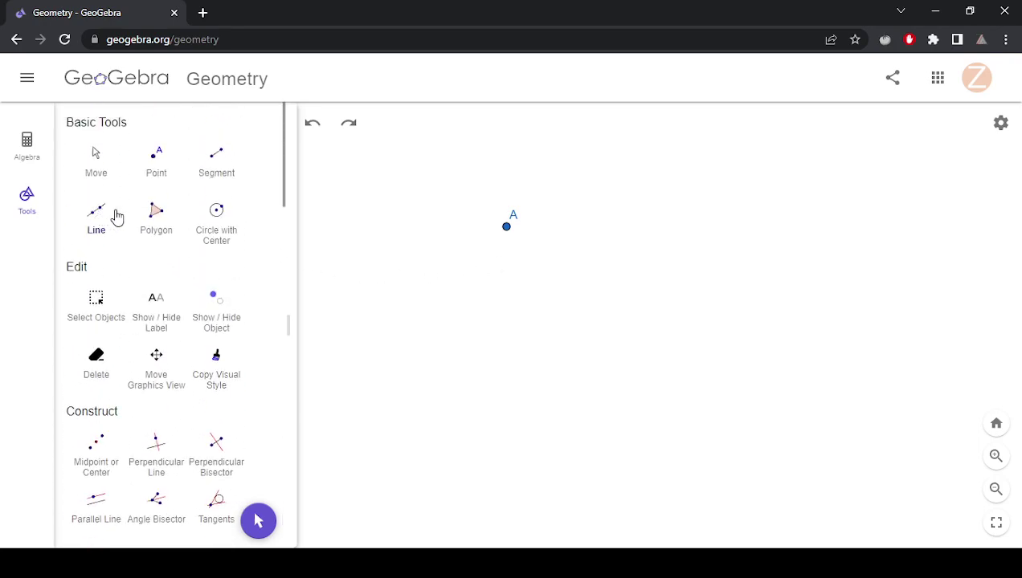
{"action": "left_click", "coordinate": [628, 193]}
{"action": "left_click", "coordinate": [637, 338]}
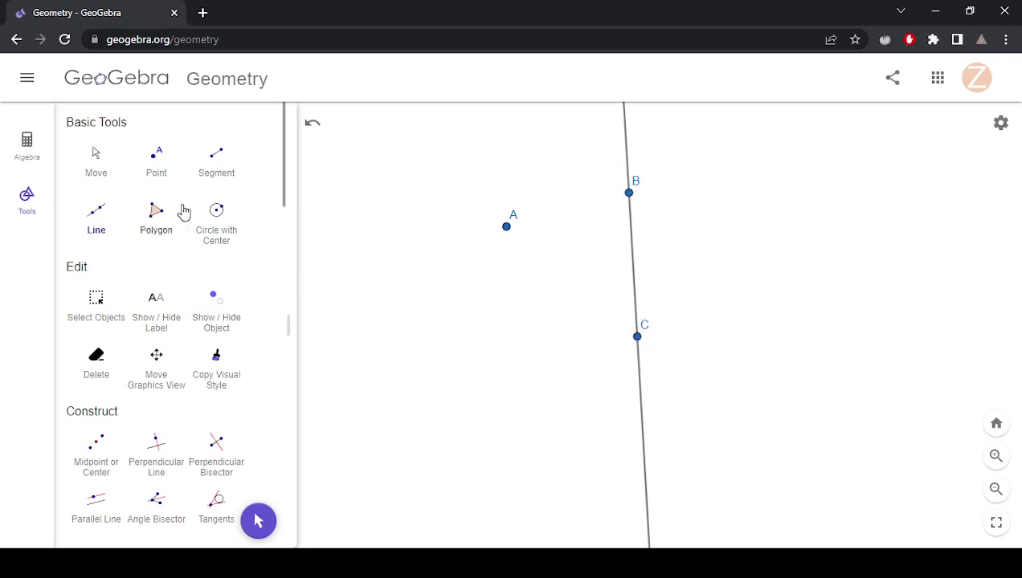
{"action": "scroll", "coordinate": [189, 269], "scroll_direction": "down", "scroll_amount": 15}
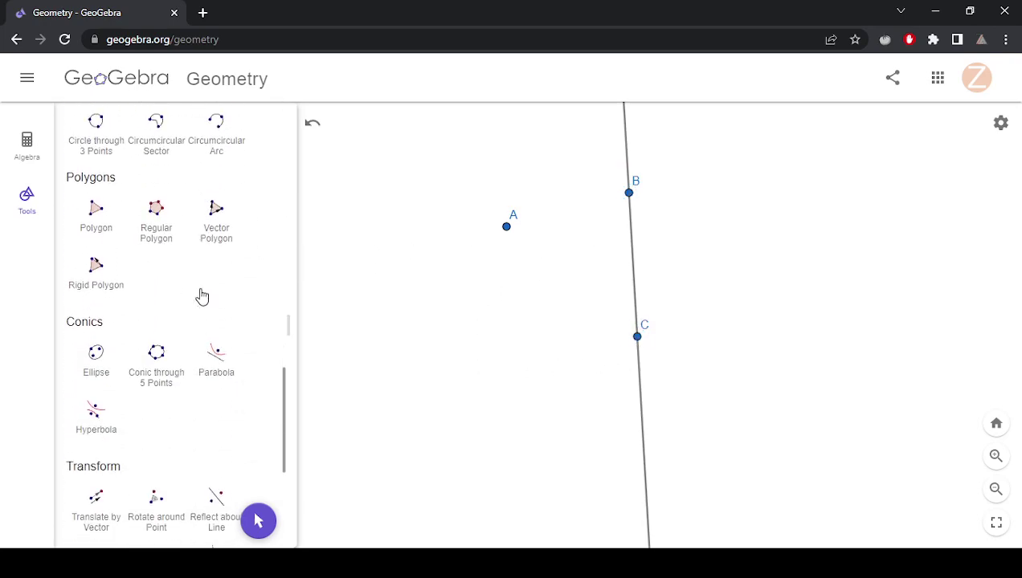
{"action": "left_click", "coordinate": [213, 352]}
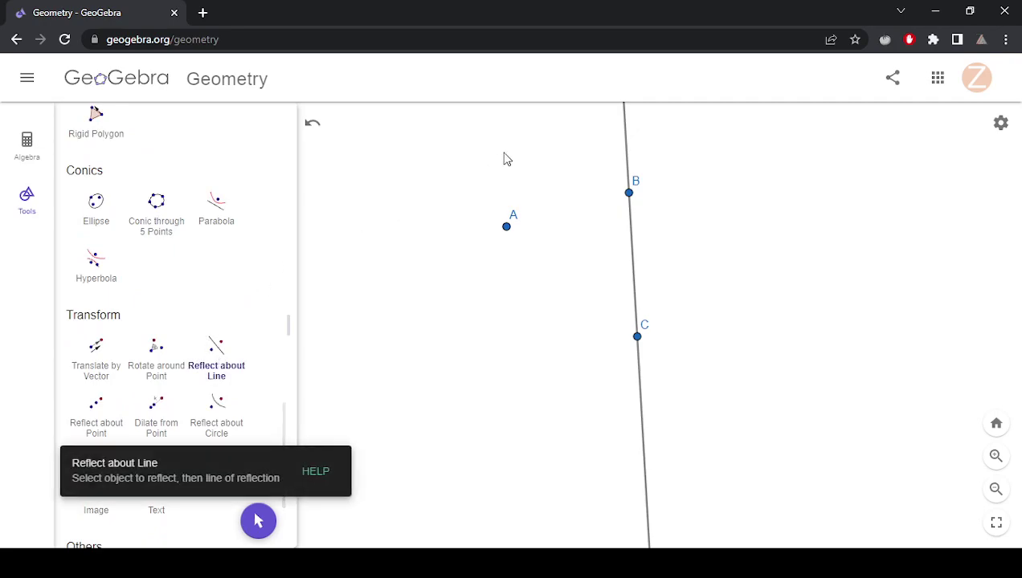
{"action": "left_click", "coordinate": [507, 227]}
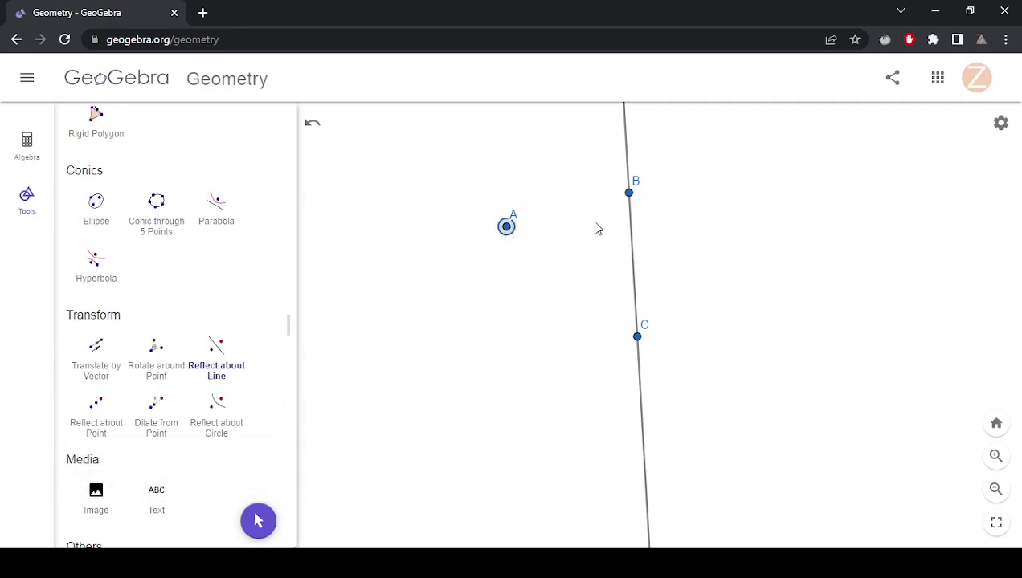
{"action": "left_click", "coordinate": [634, 240]}
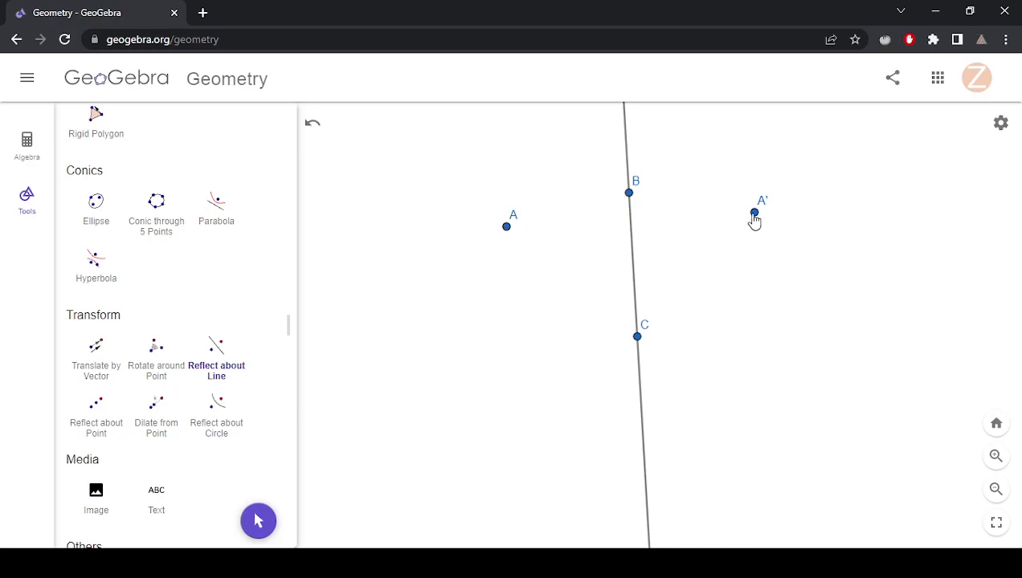
{"action": "key", "text": "ctrl+z"}
{"action": "key", "text": "ctrl+z"}
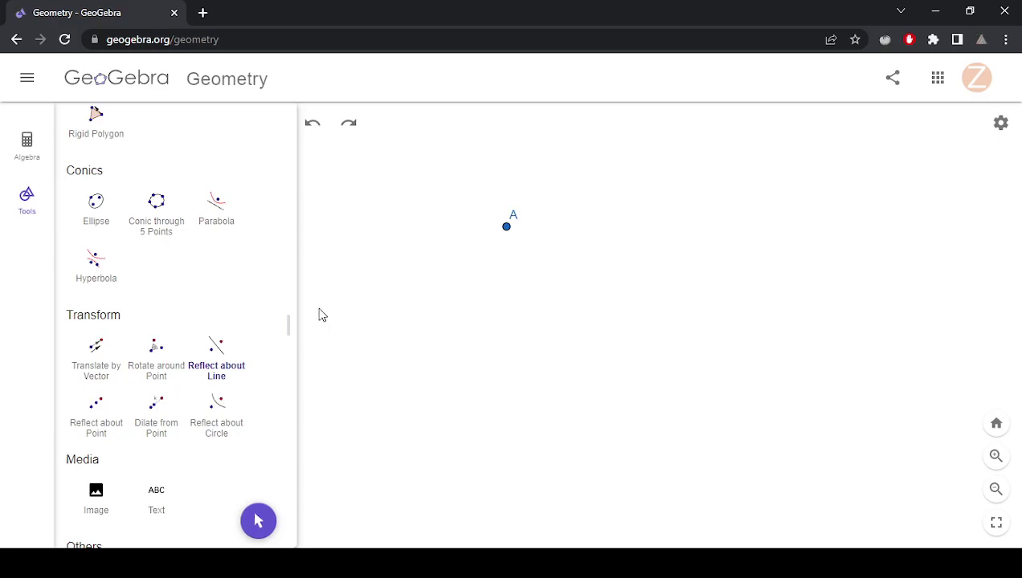
- Draw segment BC below point A
{"action": "scroll", "coordinate": [241, 289], "scroll_direction": "up", "scroll_amount": 15}
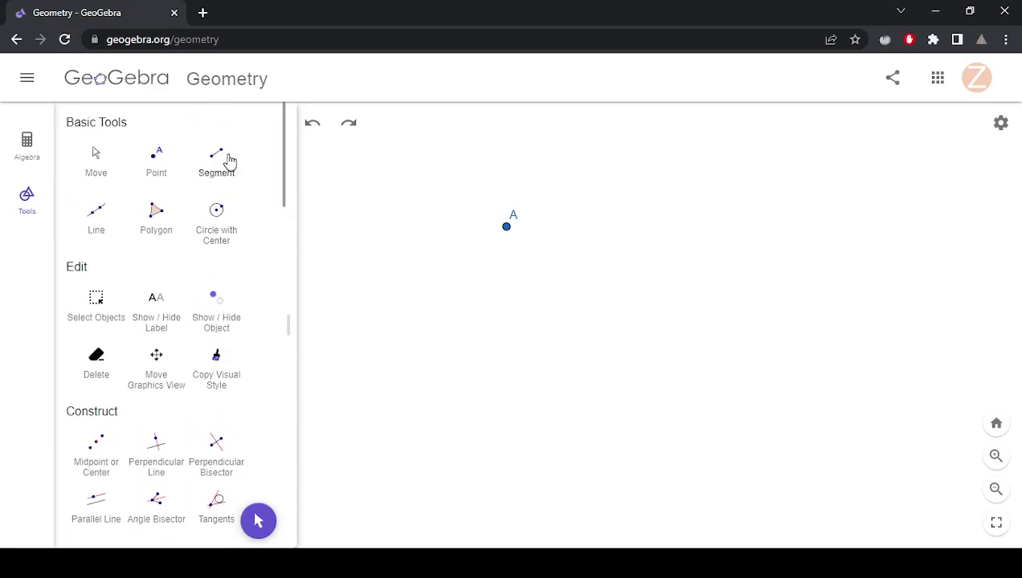
{"action": "left_click", "coordinate": [215, 164]}
{"action": "left_click", "coordinate": [448, 324]}
{"action": "left_click", "coordinate": [594, 312]}
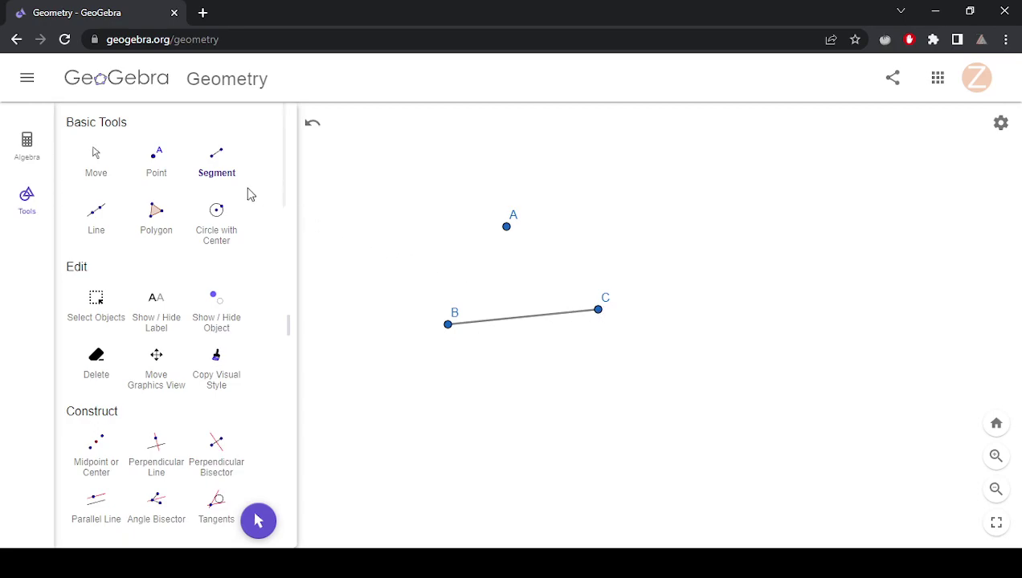
- Place point D below and to the right of C
{"action": "left_click", "coordinate": [155, 160]}
{"action": "left_click", "coordinate": [672, 373]}
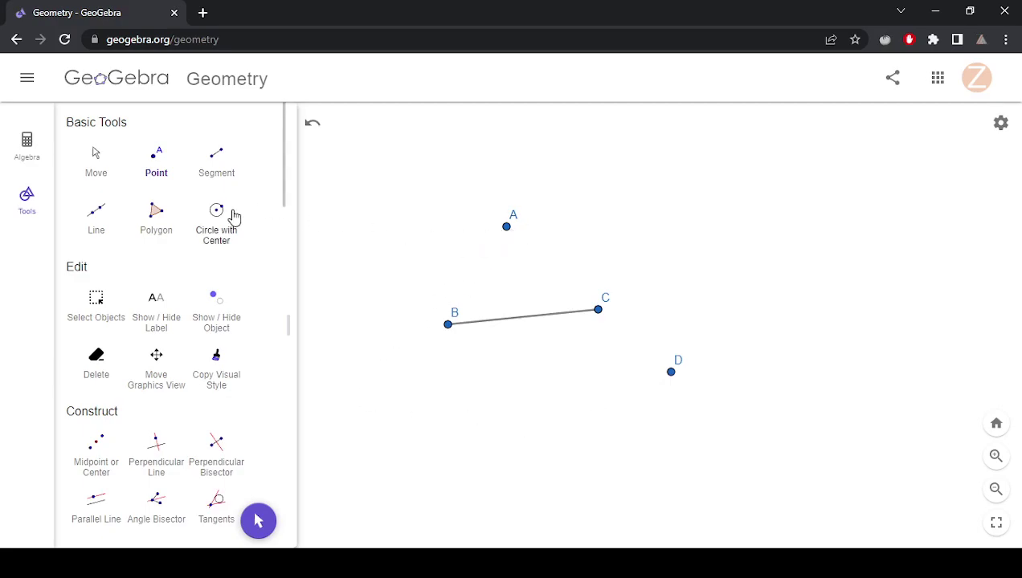
{"action": "scroll", "coordinate": [191, 394], "scroll_direction": "down", "scroll_amount": 12}
{"action": "scroll", "coordinate": [190, 392], "scroll_direction": "down", "scroll_amount": 3}
{"action": "scroll", "coordinate": [190, 392], "scroll_direction": "up", "scroll_amount": 3}
{"action": "left_click", "coordinate": [95, 331]}
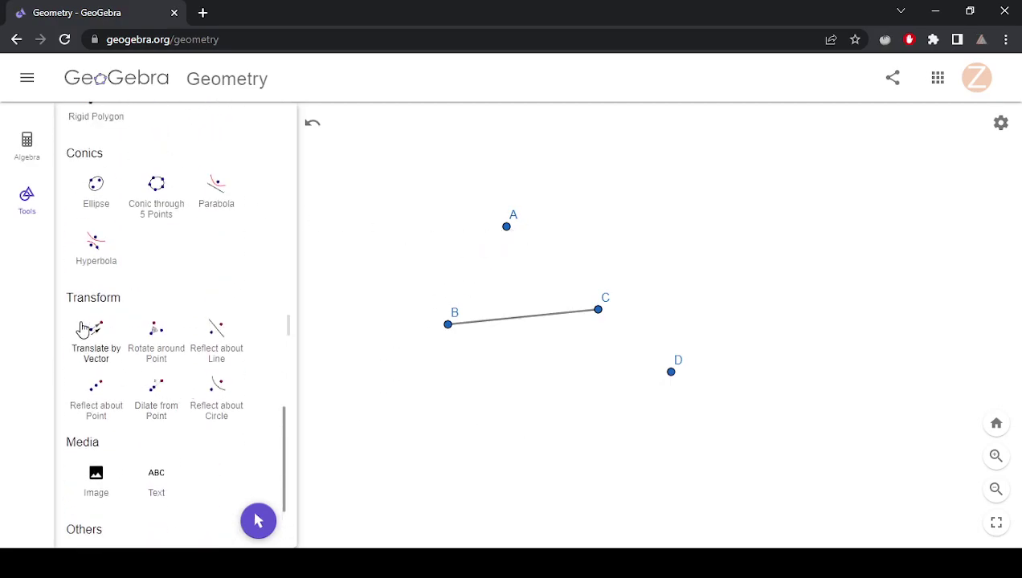
- Translate A by the vector from B to C, producing image point A'
{"action": "left_click", "coordinate": [507, 228]}
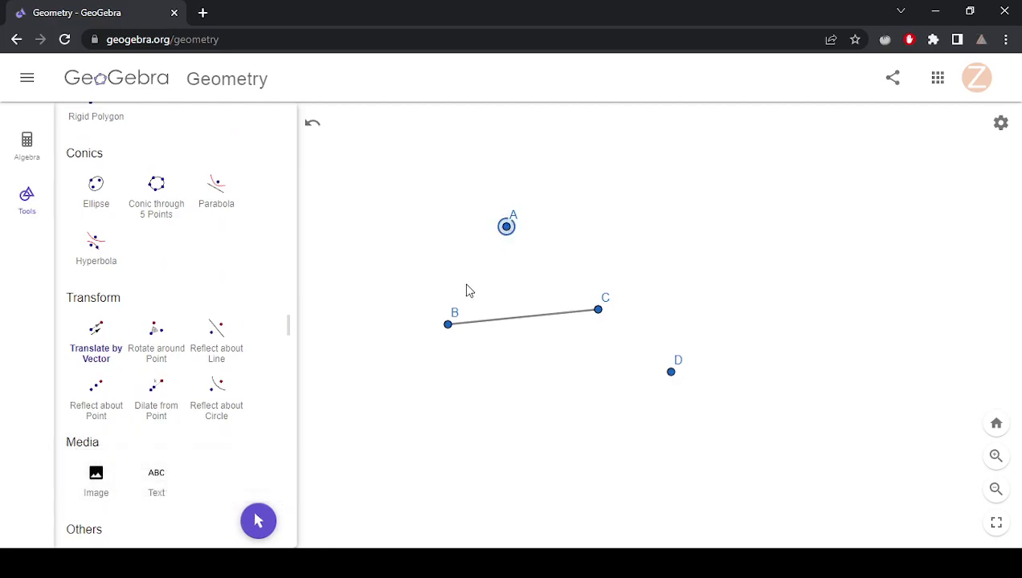
{"action": "left_click", "coordinate": [598, 310]}
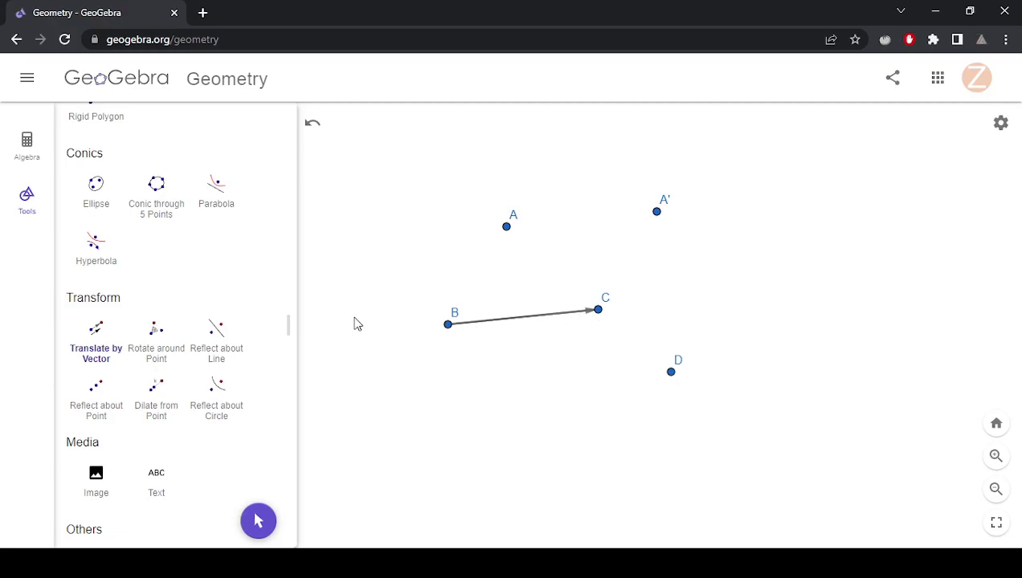
- Draw a line through point D parallel to vector BC
{"action": "scroll", "coordinate": [168, 341], "scroll_direction": "down", "scroll_amount": 2}
{"action": "scroll", "coordinate": [168, 340], "scroll_direction": "up", "scroll_amount": 7}
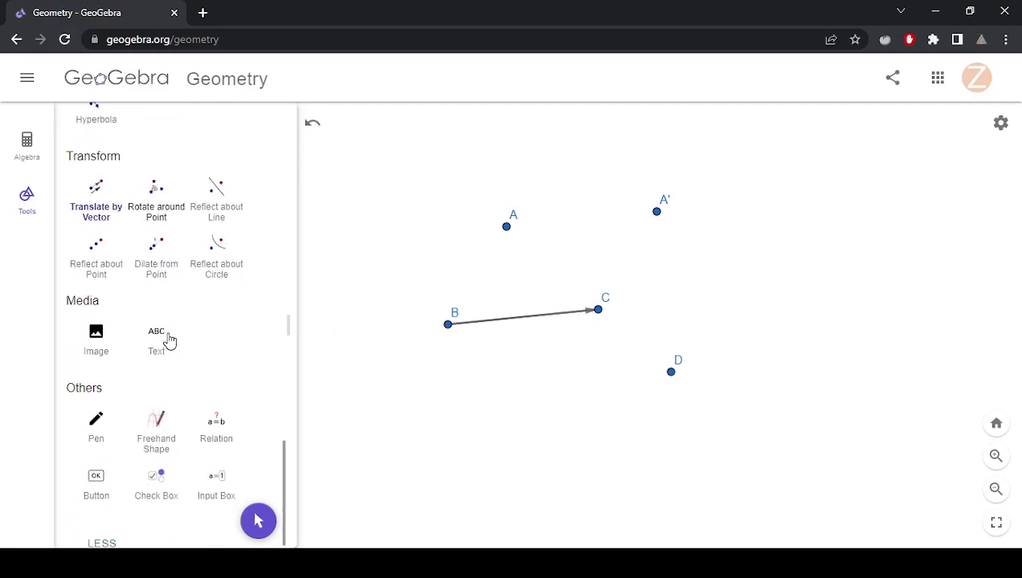
{"action": "scroll", "coordinate": [173, 341], "scroll_direction": "up", "scroll_amount": 3}
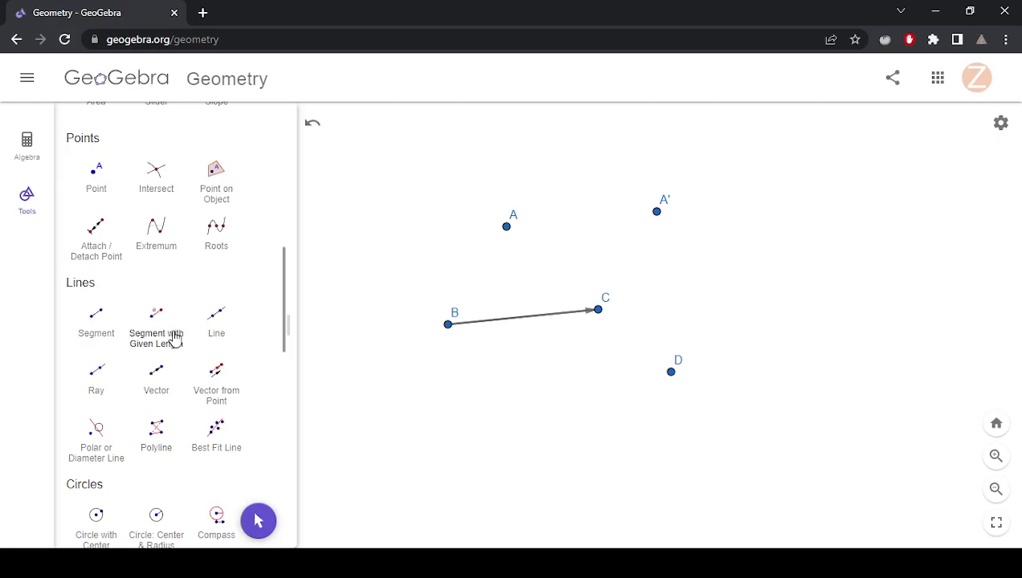
{"action": "scroll", "coordinate": [177, 340], "scroll_direction": "down", "scroll_amount": 6}
{"action": "scroll", "coordinate": [177, 341], "scroll_direction": "down", "scroll_amount": 3}
{"action": "scroll", "coordinate": [179, 340], "scroll_direction": "up", "scroll_amount": 6}
{"action": "scroll", "coordinate": [180, 343], "scroll_direction": "up", "scroll_amount": 6}
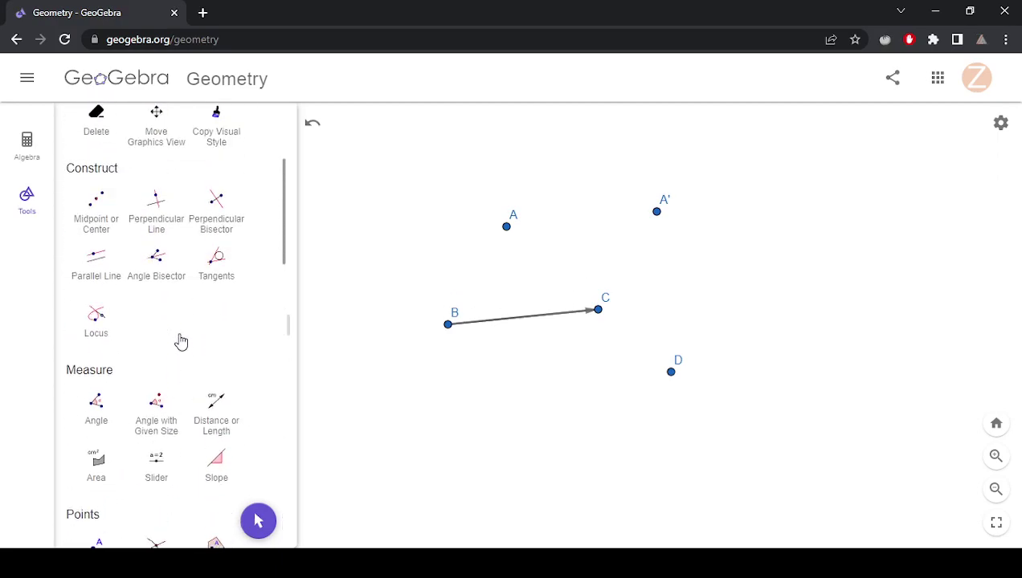
{"action": "left_click", "coordinate": [96, 339]}
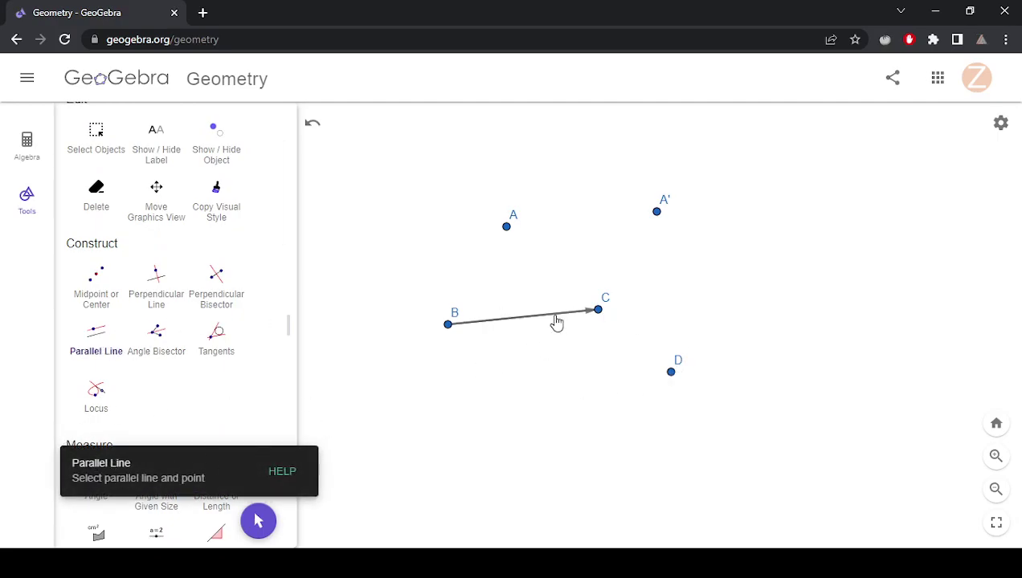
{"action": "left_click", "coordinate": [672, 373]}
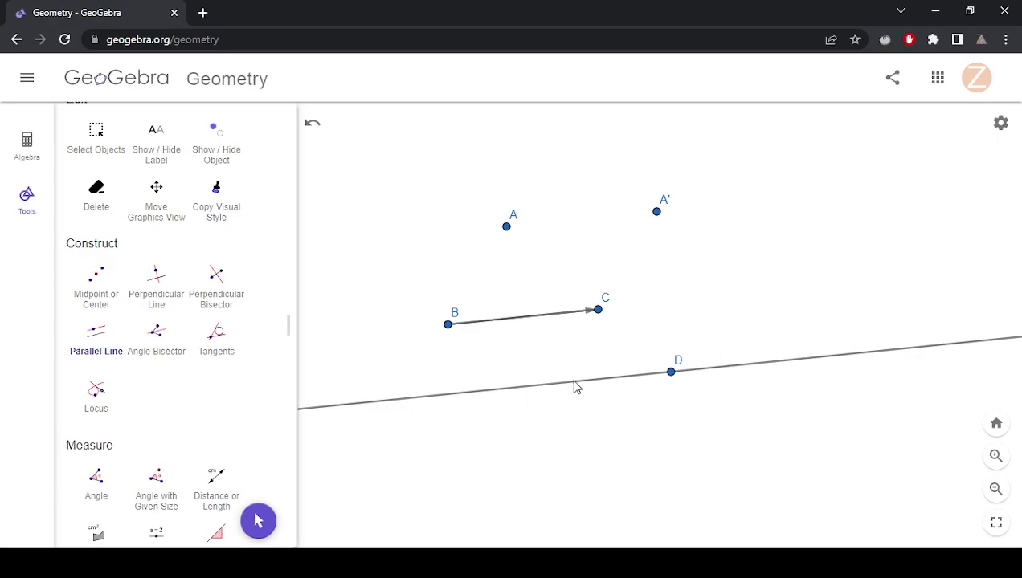
{"action": "scroll", "coordinate": [199, 321], "scroll_direction": "down", "scroll_amount": 8}
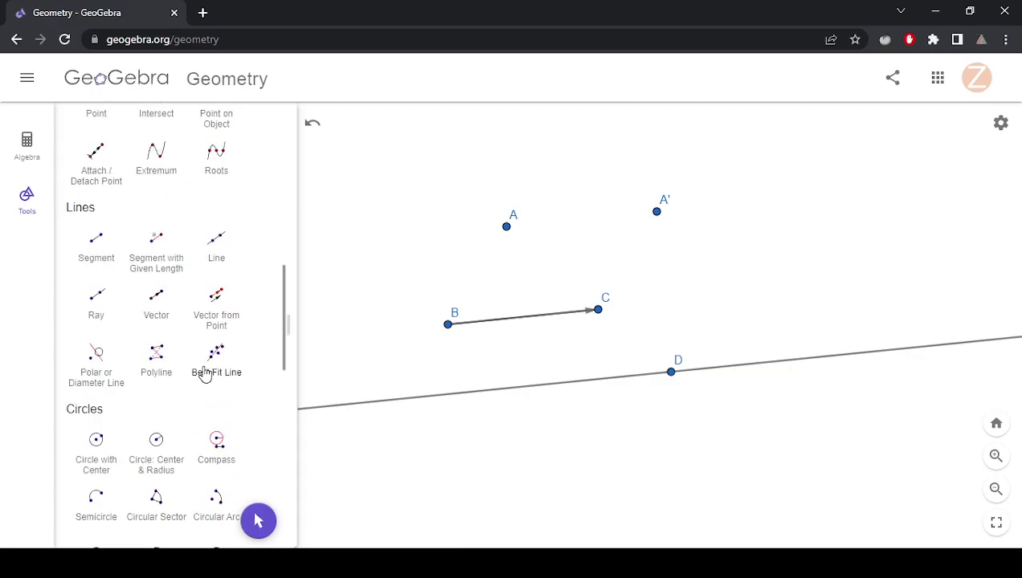
{"action": "scroll", "coordinate": [205, 376], "scroll_direction": "down", "scroll_amount": 5}
- Reflect A' across the line through D to get A'', then undo back to point A
{"action": "left_click", "coordinate": [216, 347]}
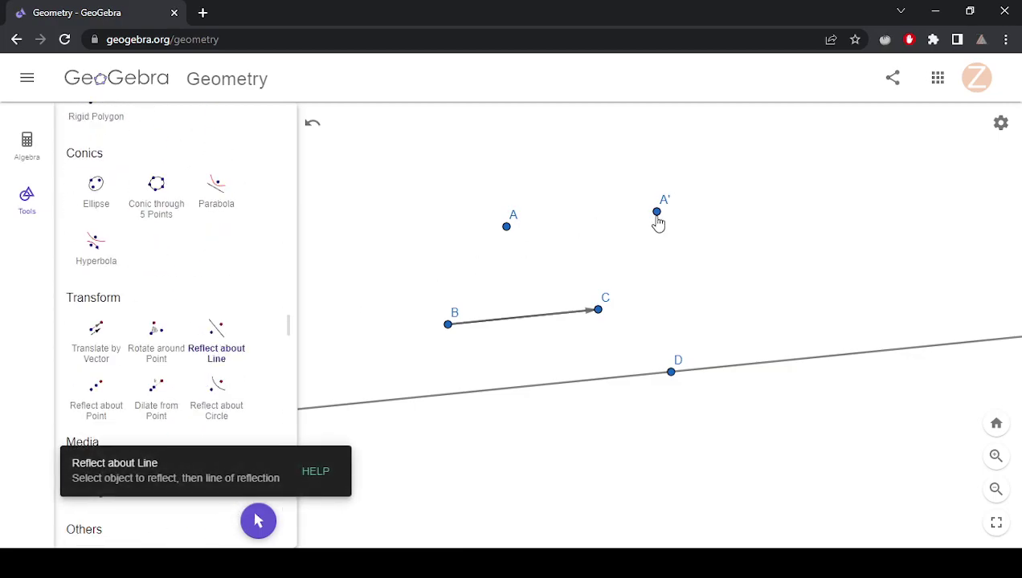
{"action": "left_click", "coordinate": [657, 215]}
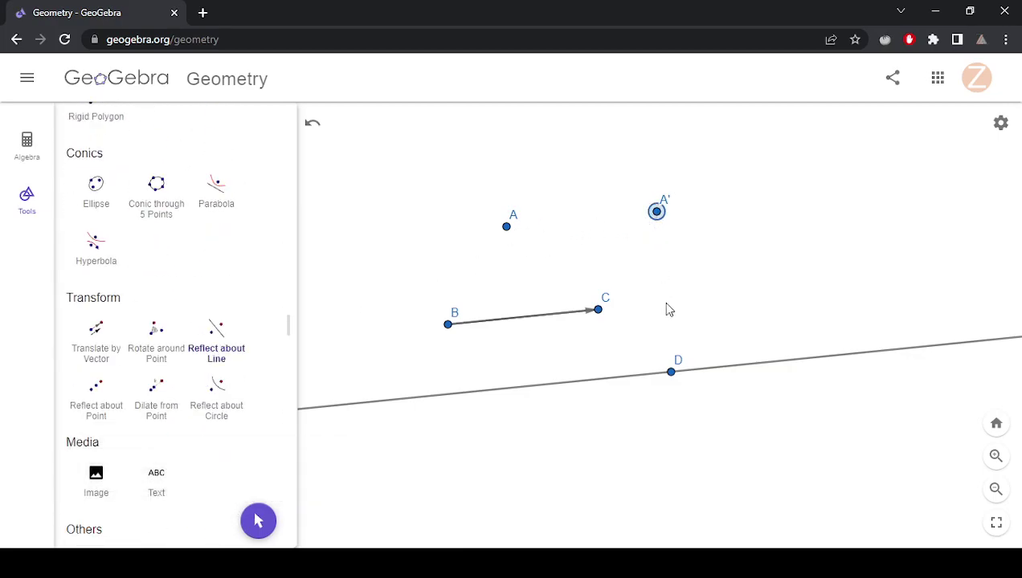
{"action": "left_click", "coordinate": [707, 371]}
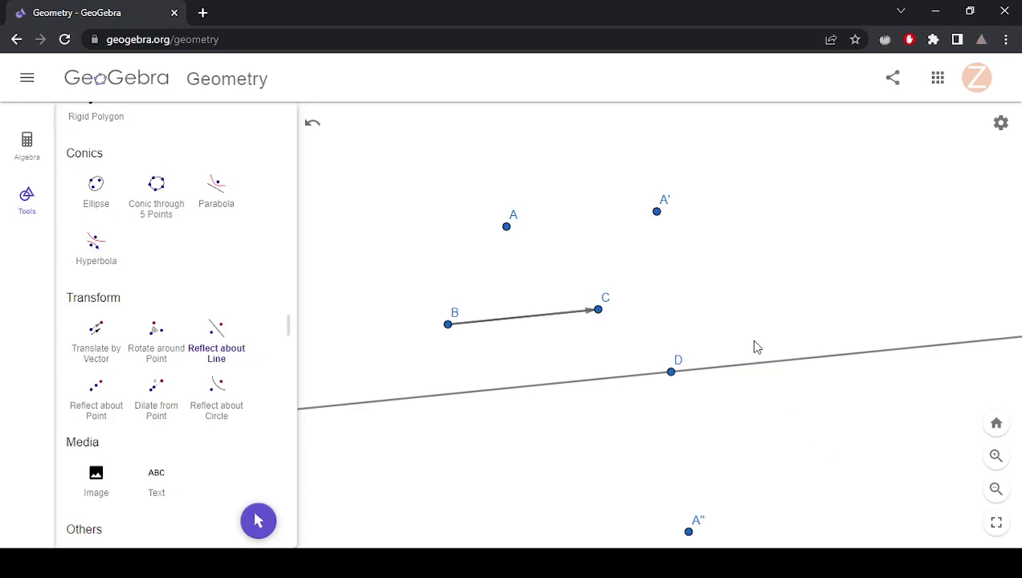
{"action": "scroll", "coordinate": [117, 241], "scroll_direction": "up", "scroll_amount": 5}
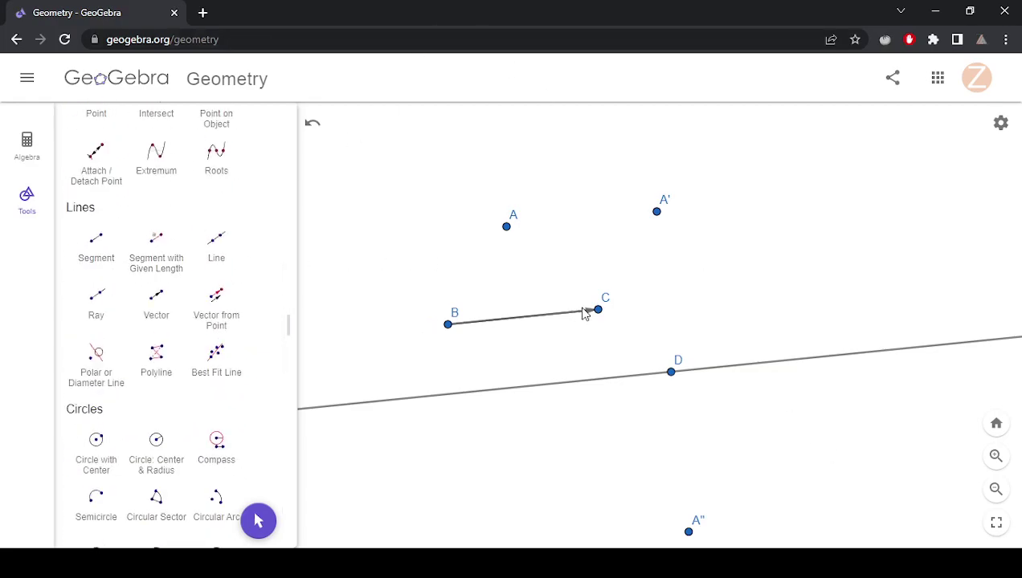
{"action": "key", "text": "ctrl+z"}
{"action": "key", "text": "ctrl+z"}
{"action": "key", "text": "ctrl+z"}
{"action": "key", "text": "ctrl+z"}
{"action": "key", "text": "ctrl+z"}
{"action": "key", "text": "ctrl+z"}
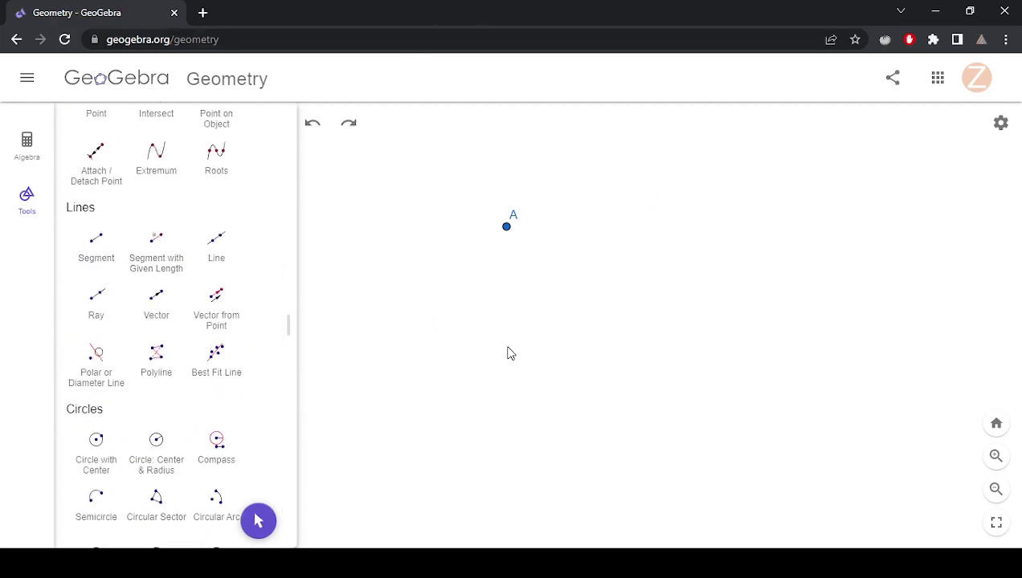
- Draw segment BC down to C, then segment CD from C up to the right
{"action": "key", "text": "ctrl+z"}
{"action": "key", "text": "ctrl+z"}
{"action": "scroll", "coordinate": [166, 274], "scroll_direction": "up", "scroll_amount": 5}
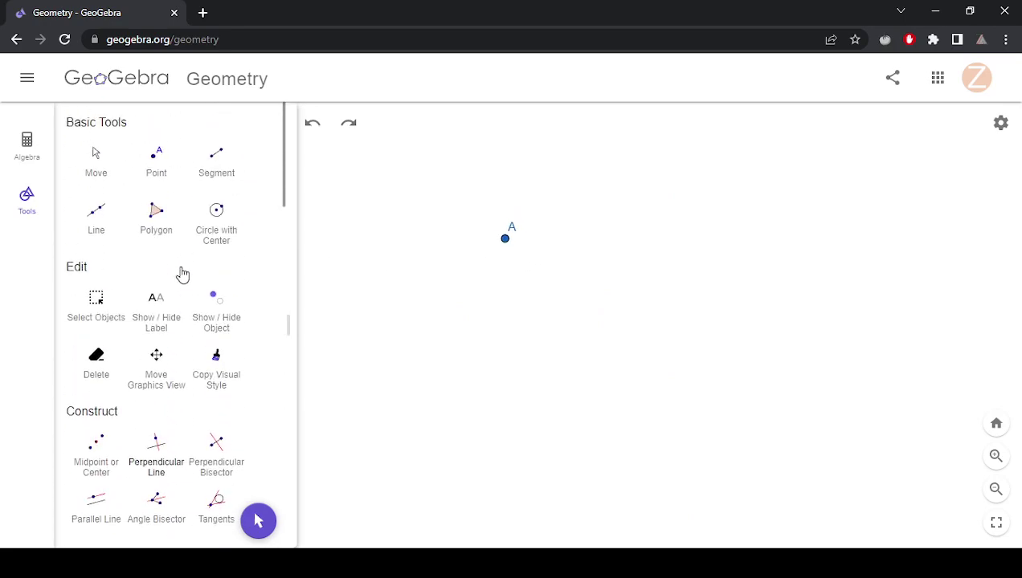
{"action": "left_click", "coordinate": [216, 164]}
{"action": "left_click", "coordinate": [677, 241]}
{"action": "left_click", "coordinate": [636, 345]}
{"action": "left_click", "coordinate": [636, 347]}
{"action": "left_click", "coordinate": [762, 306]}
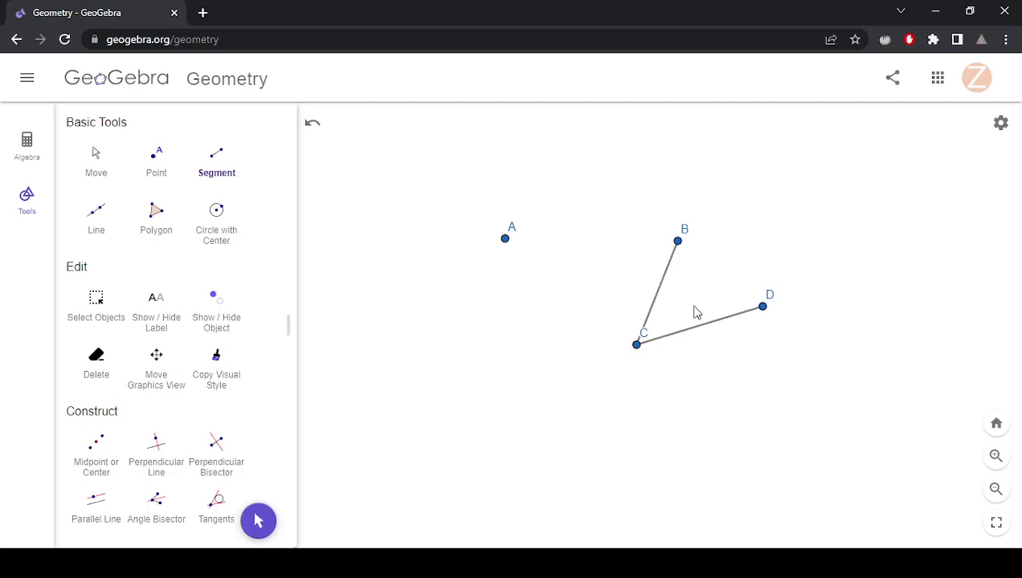
{"action": "scroll", "coordinate": [177, 388], "scroll_direction": "down", "scroll_amount": 10}
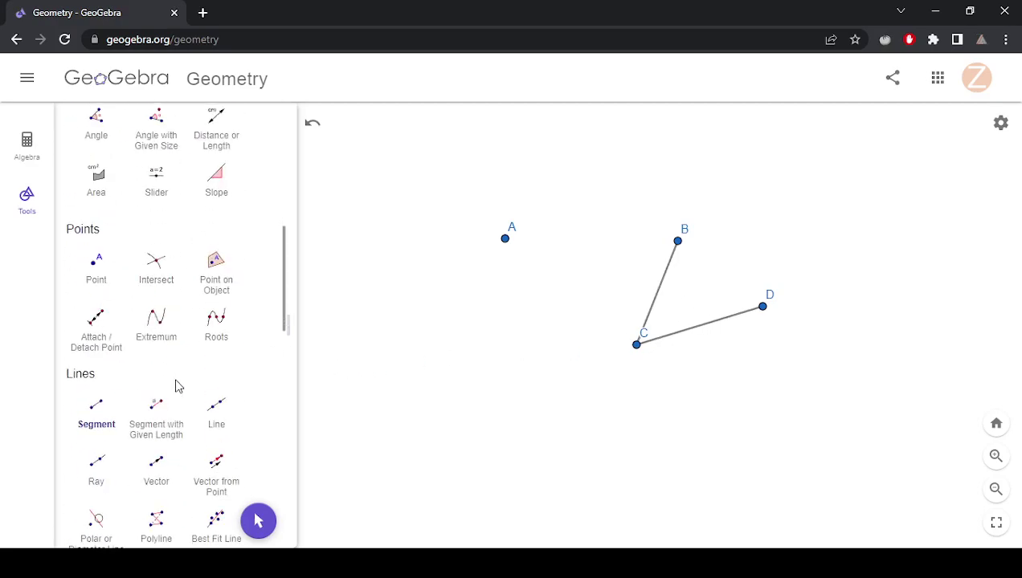
{"action": "scroll", "coordinate": [187, 390], "scroll_direction": "down", "scroll_amount": 5}
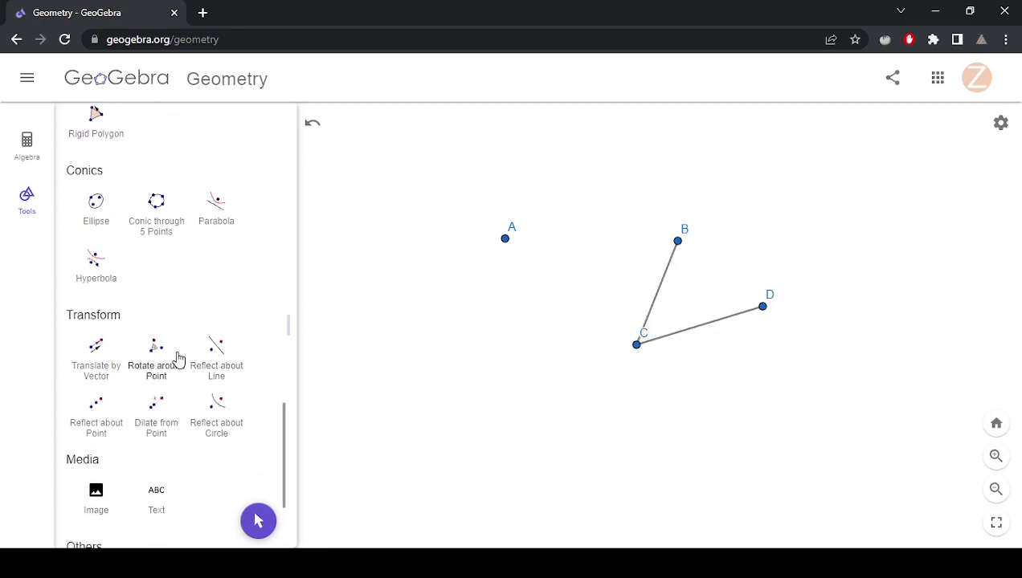
{"action": "left_click", "coordinate": [160, 353]}
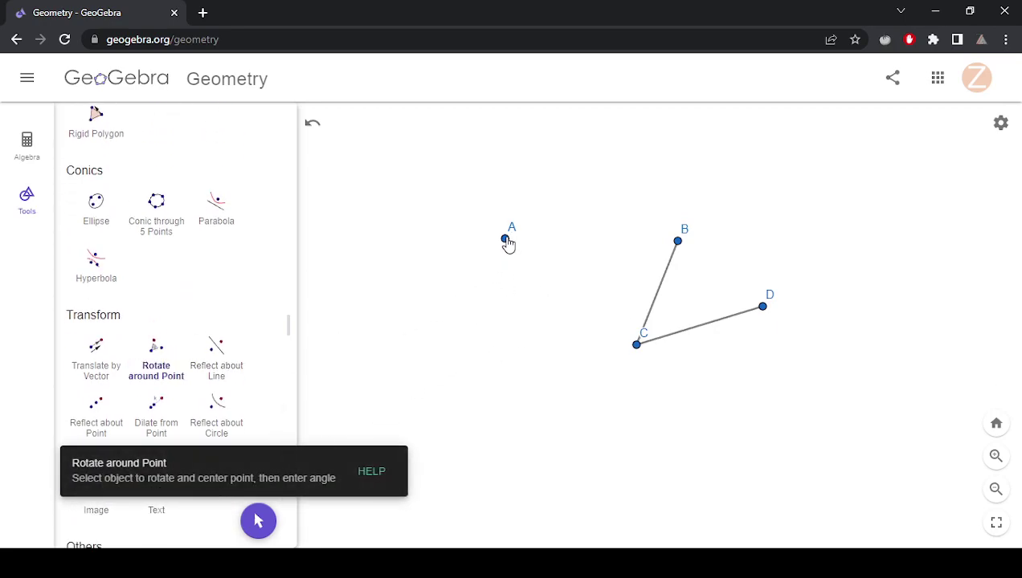
{"action": "left_click", "coordinate": [506, 241]}
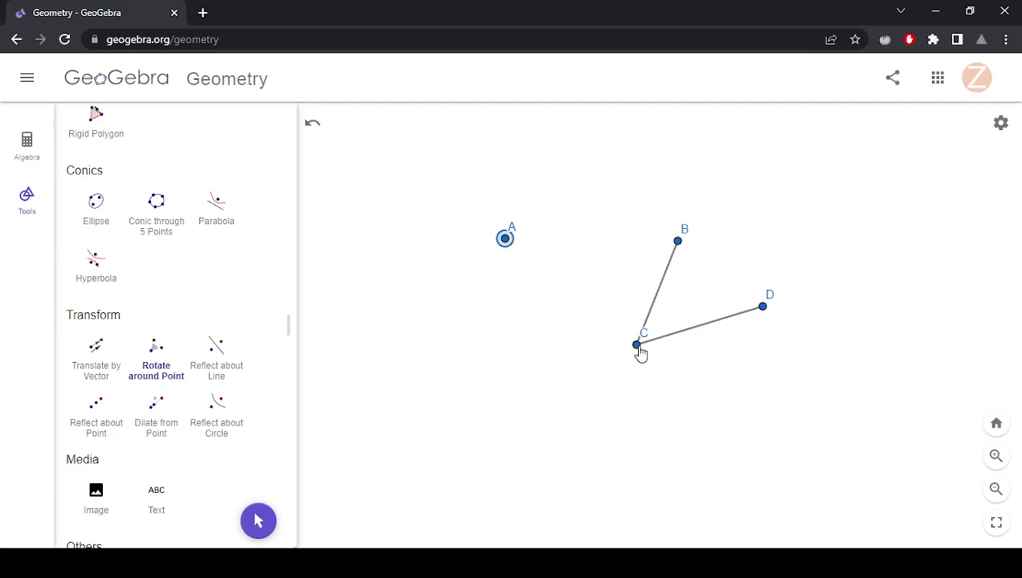
{"action": "left_click", "coordinate": [637, 346]}
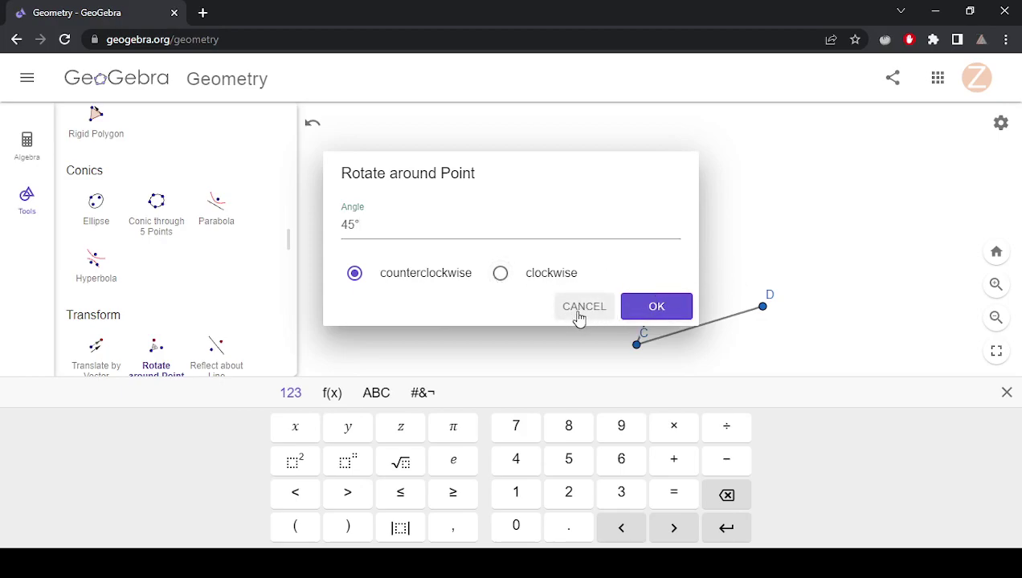
{"action": "left_click", "coordinate": [580, 313]}
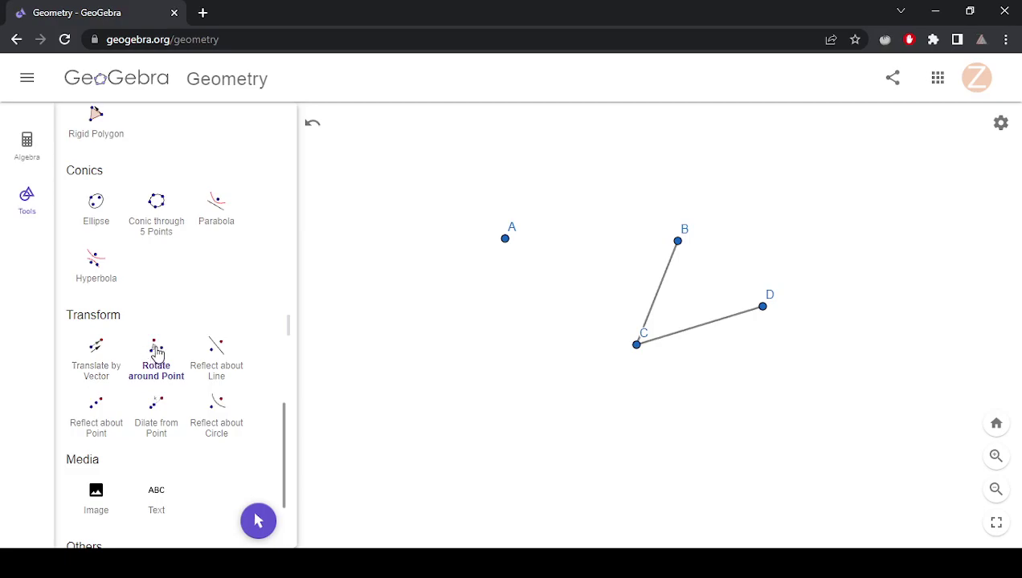
- Create an angle from segments CB and CD, then undo it
{"action": "scroll", "coordinate": [171, 319], "scroll_direction": "up", "scroll_amount": 10}
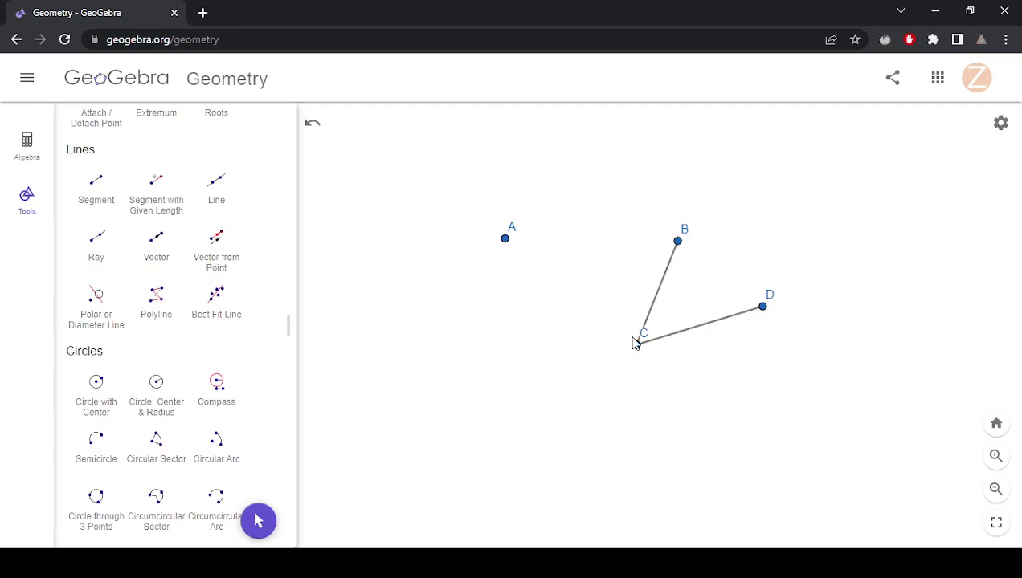
{"action": "scroll", "coordinate": [98, 348], "scroll_direction": "up", "scroll_amount": 7}
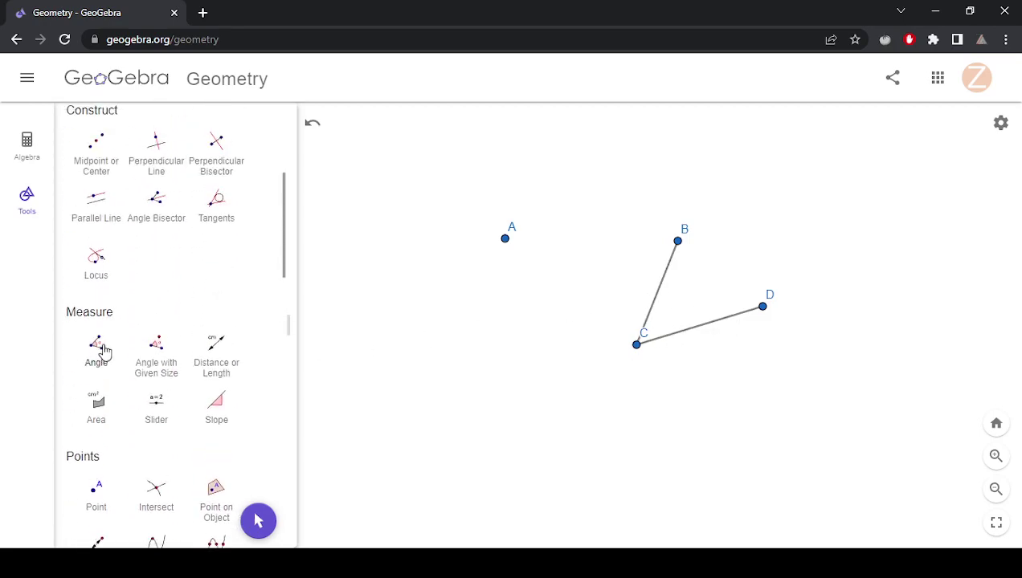
{"action": "scroll", "coordinate": [121, 355], "scroll_direction": "down", "scroll_amount": 1}
{"action": "left_click", "coordinate": [95, 350]}
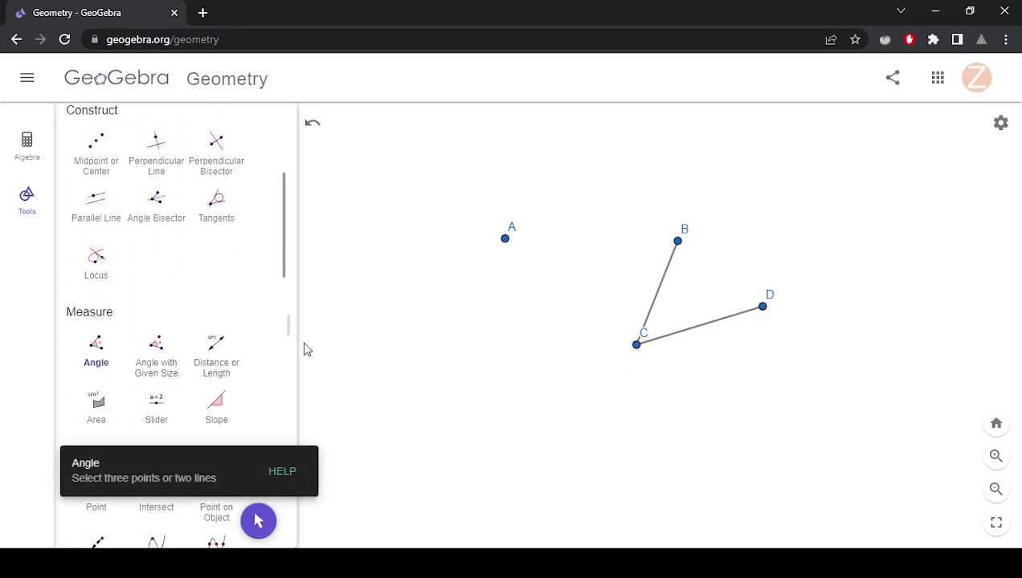
{"action": "left_click", "coordinate": [659, 301]}
{"action": "left_click", "coordinate": [702, 325]}
{"action": "scroll", "coordinate": [689, 351], "scroll_direction": "up", "scroll_amount": 8}
{"action": "scroll", "coordinate": [671, 349], "scroll_direction": "down", "scroll_amount": 7}
{"action": "scroll", "coordinate": [634, 352], "scroll_direction": "down", "scroll_amount": 9}
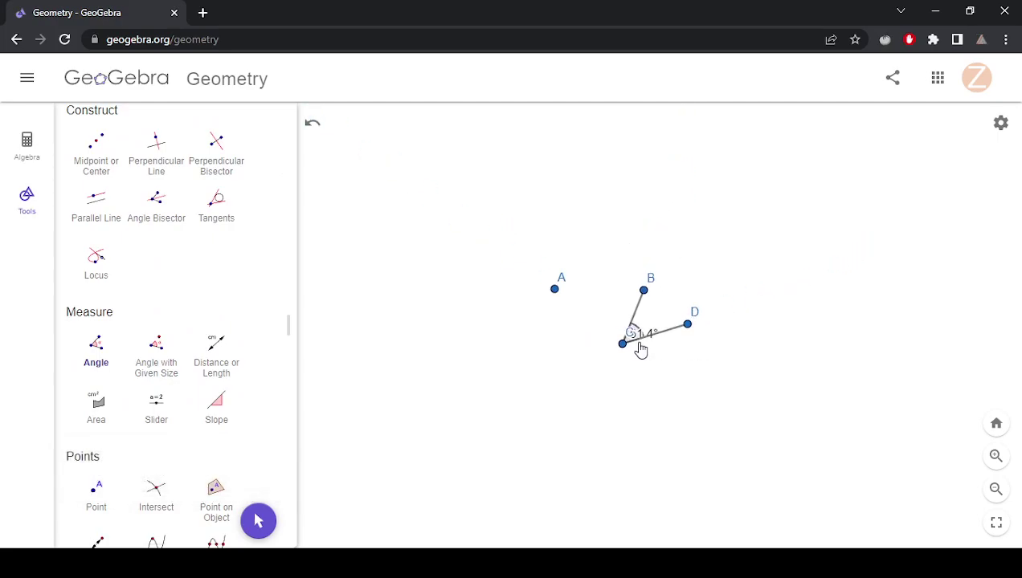
{"action": "scroll", "coordinate": [659, 353], "scroll_direction": "up", "scroll_amount": 2}
{"action": "scroll", "coordinate": [650, 349], "scroll_direction": "up", "scroll_amount": 8}
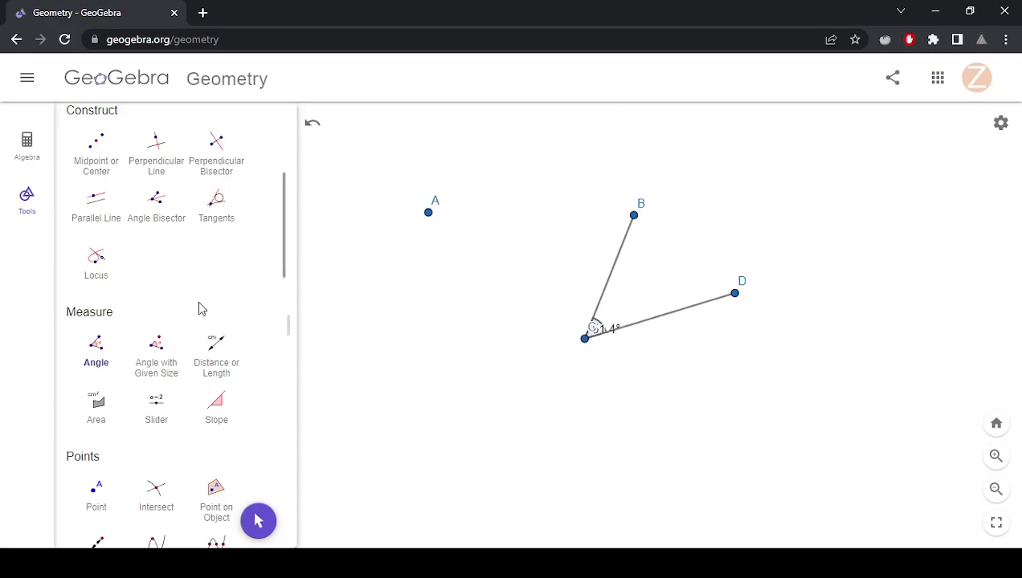
{"action": "key", "text": "ctrl+z"}
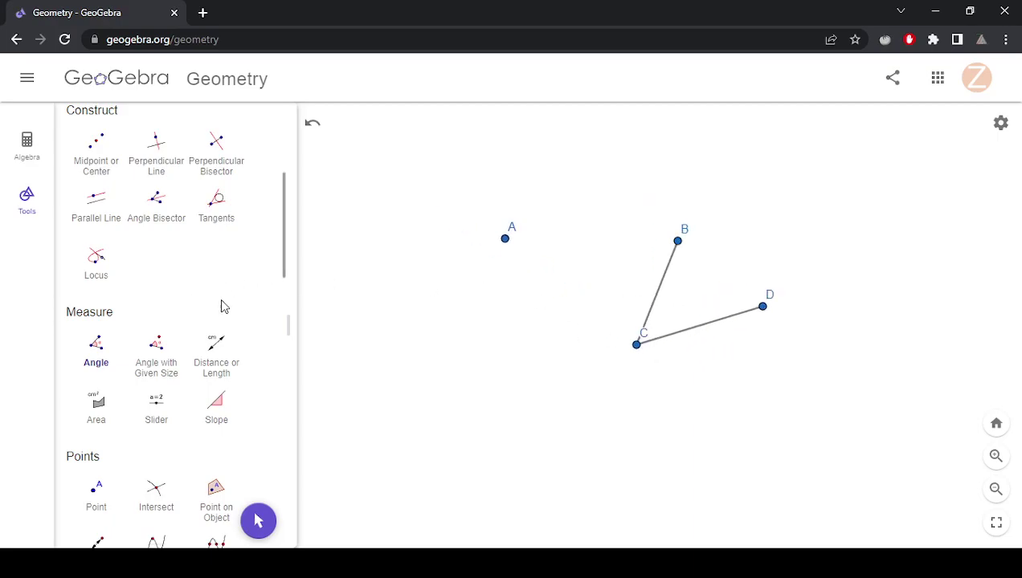
- Measure the 51.4° angle BCD at vertex C by picking B, C and D
{"action": "left_click", "coordinate": [677, 241]}
{"action": "left_click", "coordinate": [637, 345]}
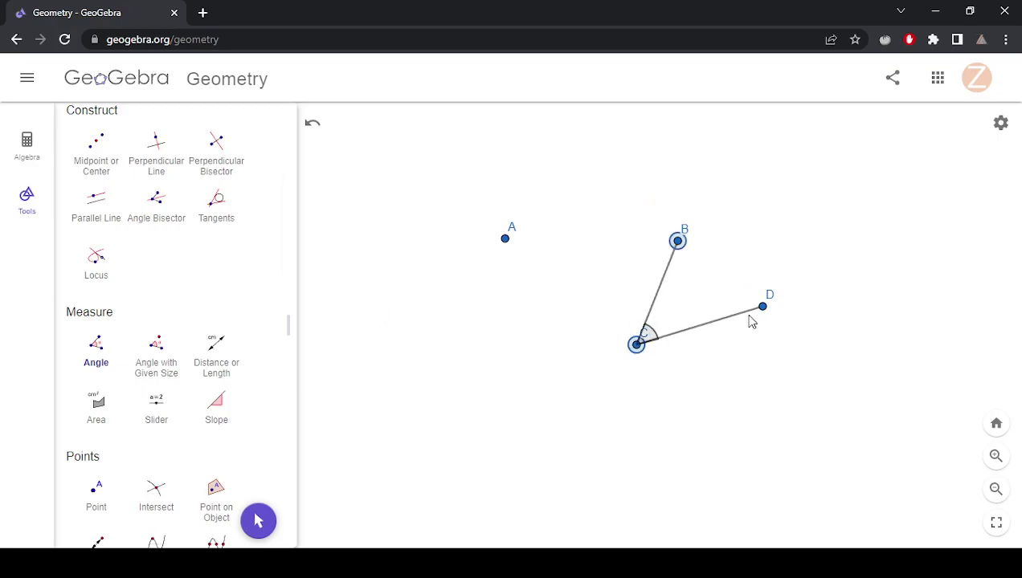
{"action": "left_click", "coordinate": [763, 308]}
{"action": "scroll", "coordinate": [695, 345], "scroll_direction": "up", "scroll_amount": 5}
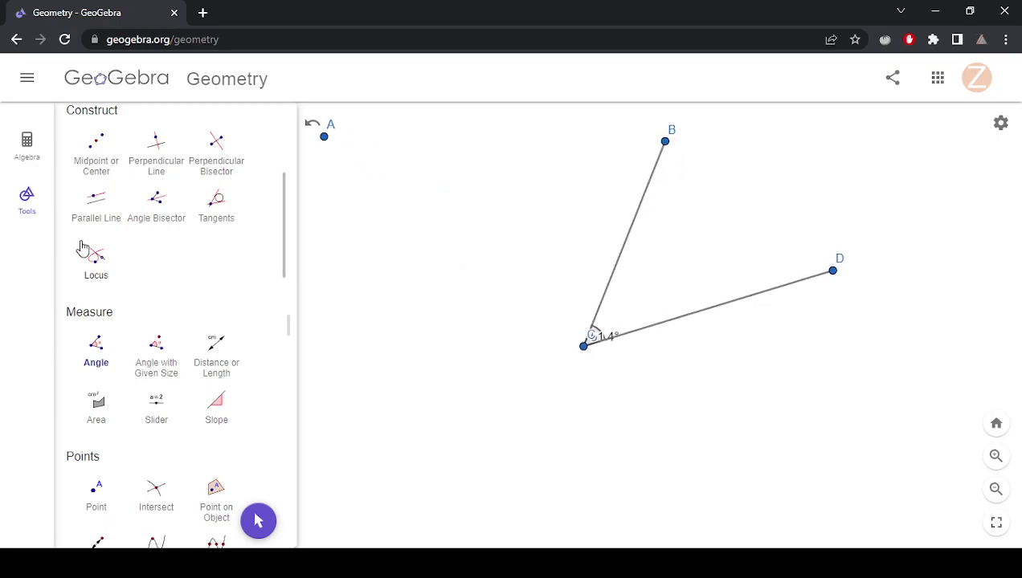
{"action": "scroll", "coordinate": [169, 225], "scroll_direction": "up", "scroll_amount": 4}
{"action": "left_click", "coordinate": [98, 163]}
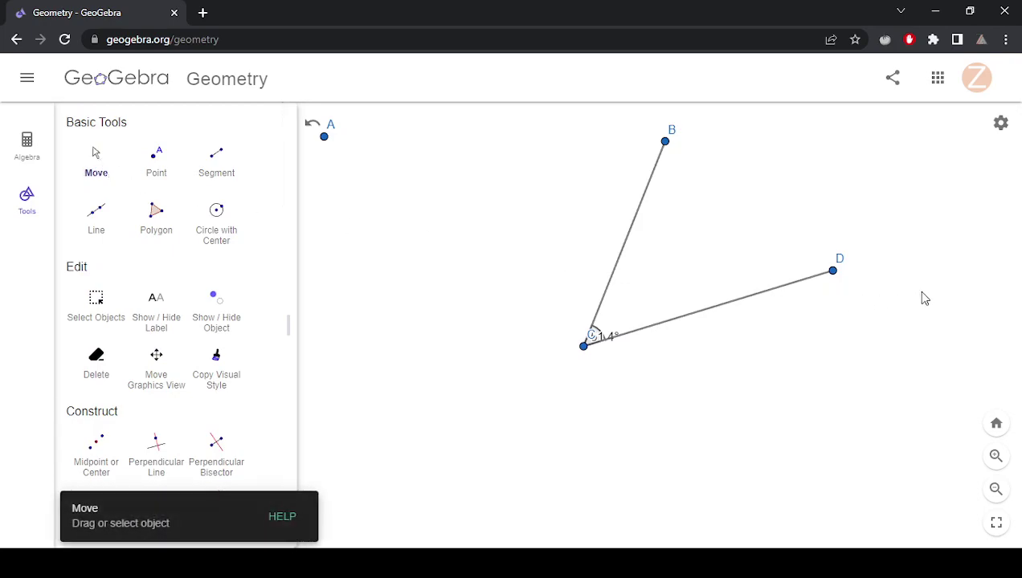
- Set the angle's Show Label option to Name & Value so it reads α = 51.4°
{"action": "double_click", "coordinate": [611, 335]}
{"action": "left_click", "coordinate": [591, 290]}
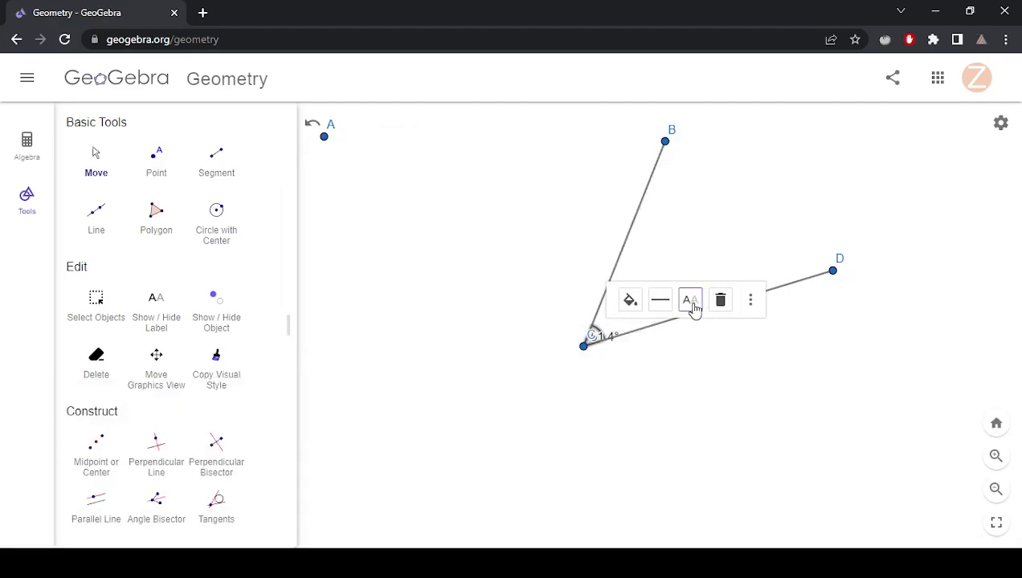
{"action": "left_click", "coordinate": [691, 302]}
{"action": "left_click", "coordinate": [691, 302]}
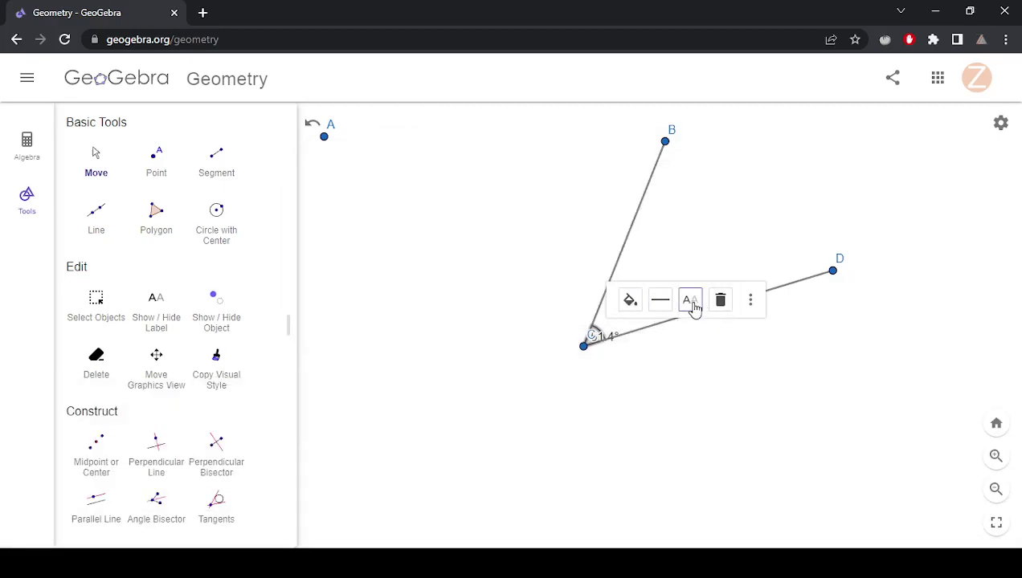
{"action": "left_click", "coordinate": [751, 300]}
{"action": "left_click", "coordinate": [776, 371]}
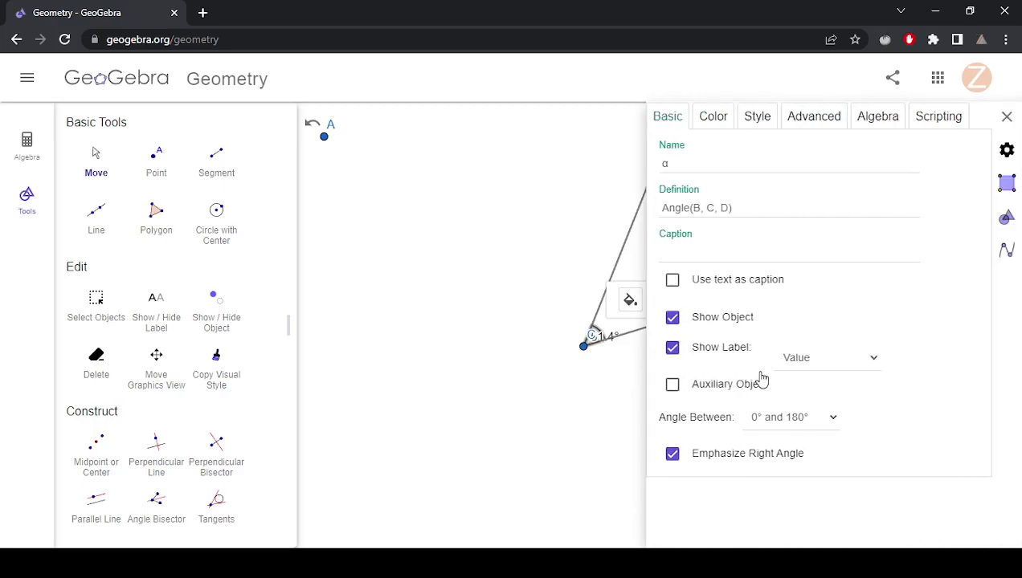
{"action": "left_click", "coordinate": [776, 356]}
{"action": "left_click", "coordinate": [810, 395]}
{"action": "left_click", "coordinate": [614, 412]}
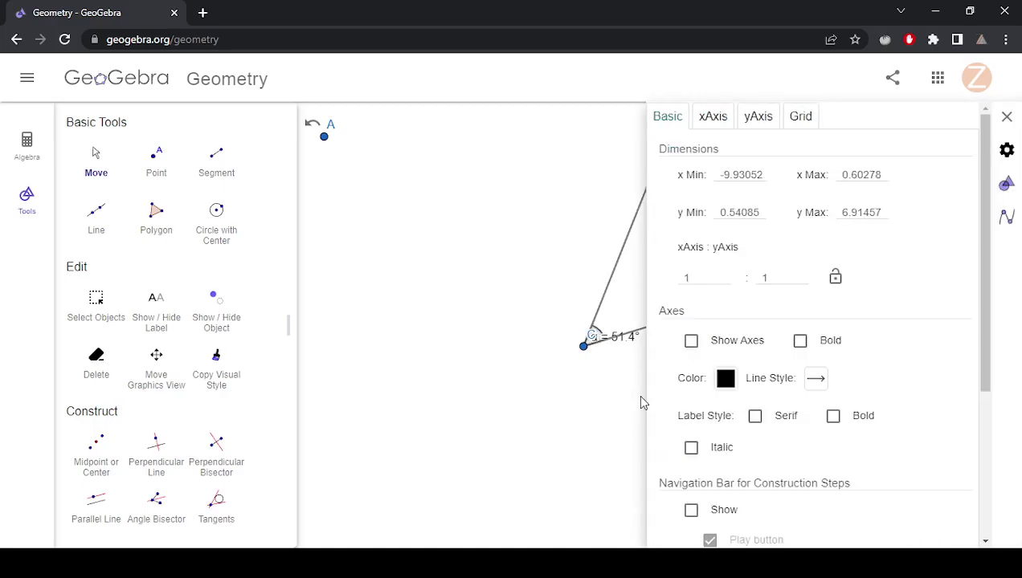
{"action": "left_click", "coordinate": [1006, 116]}
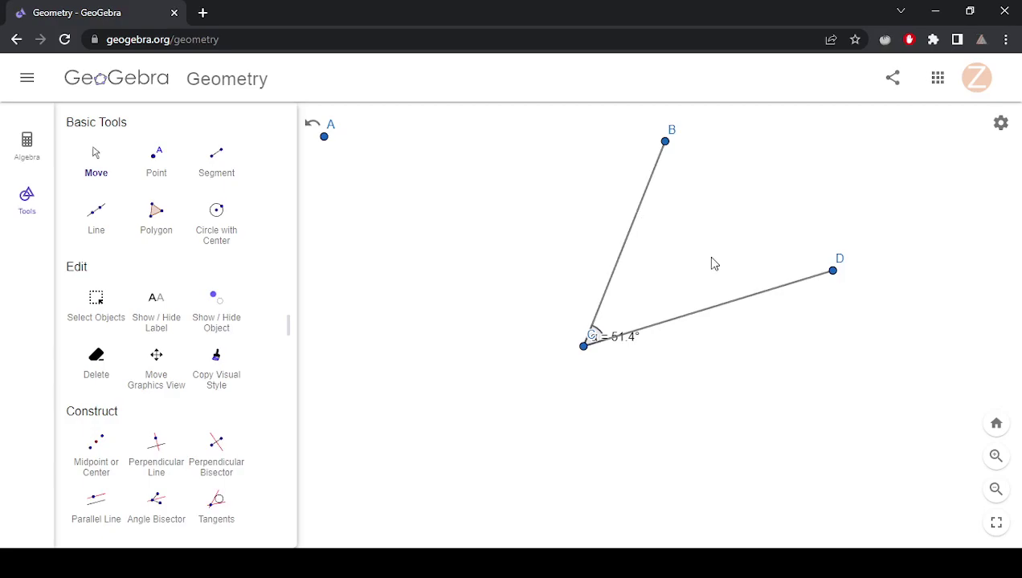
{"action": "left_click_drag", "start_coordinate": [648, 224], "coordinate": [701, 283]}
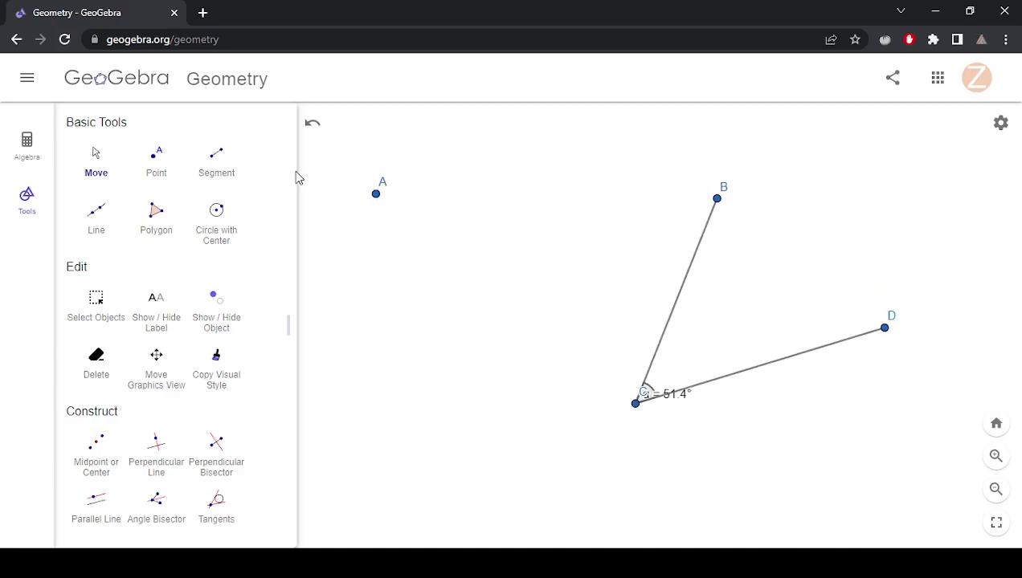
{"action": "left_click", "coordinate": [163, 155]}
{"action": "left_click", "coordinate": [757, 290]}
{"action": "left_click_drag", "start_coordinate": [759, 298], "coordinate": [574, 271]}
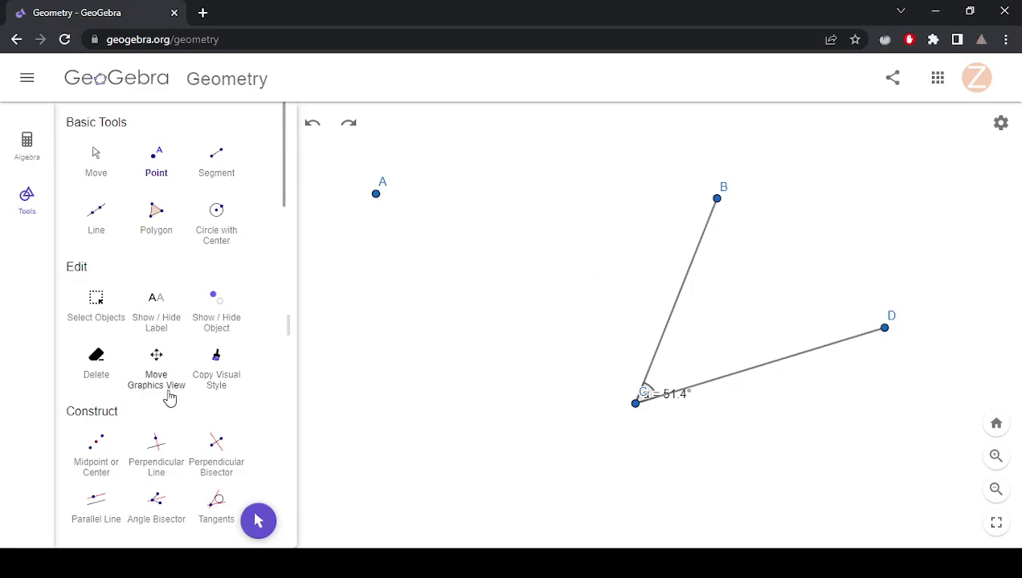
{"action": "scroll", "coordinate": [165, 402], "scroll_direction": "down", "scroll_amount": 10}
{"action": "scroll", "coordinate": [217, 397], "scroll_direction": "down", "scroll_amount": 6}
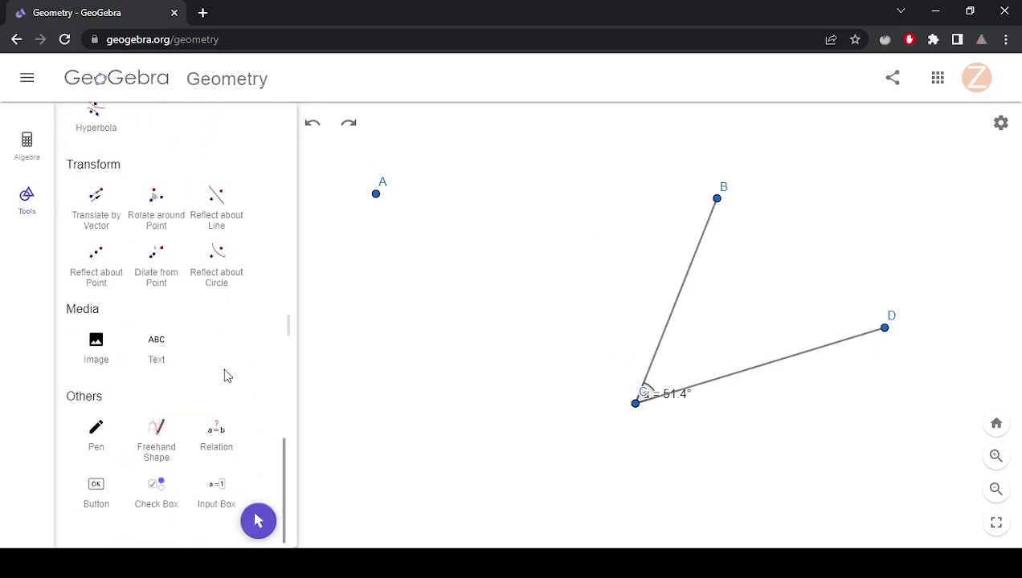
{"action": "scroll", "coordinate": [225, 378], "scroll_direction": "up", "scroll_amount": 10}
- Rotate point A by 51.4° clockwise around centre C, producing image point A'
{"action": "scroll", "coordinate": [229, 383], "scroll_direction": "up", "scroll_amount": 2}
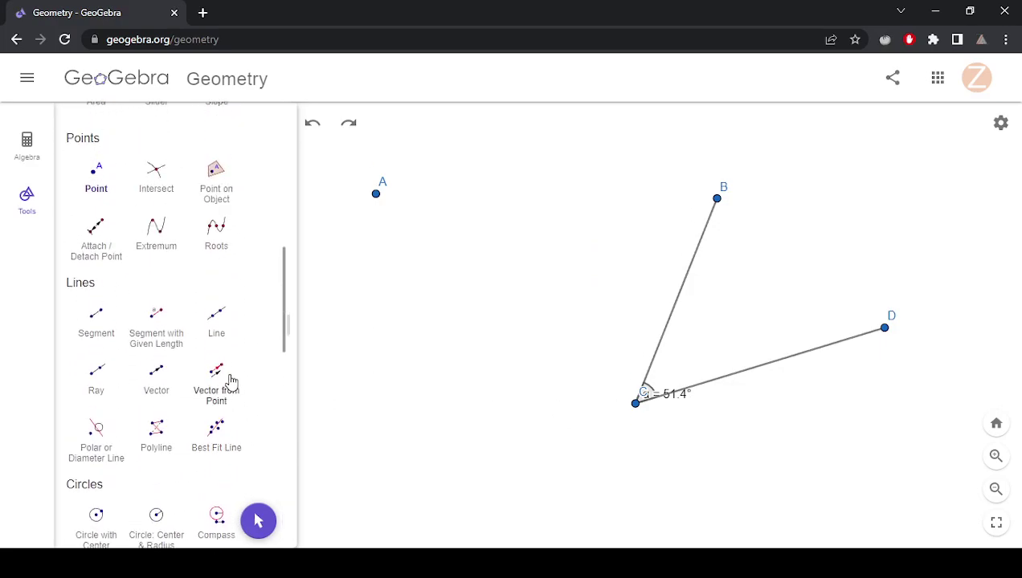
{"action": "scroll", "coordinate": [196, 331], "scroll_direction": "up", "scroll_amount": 3}
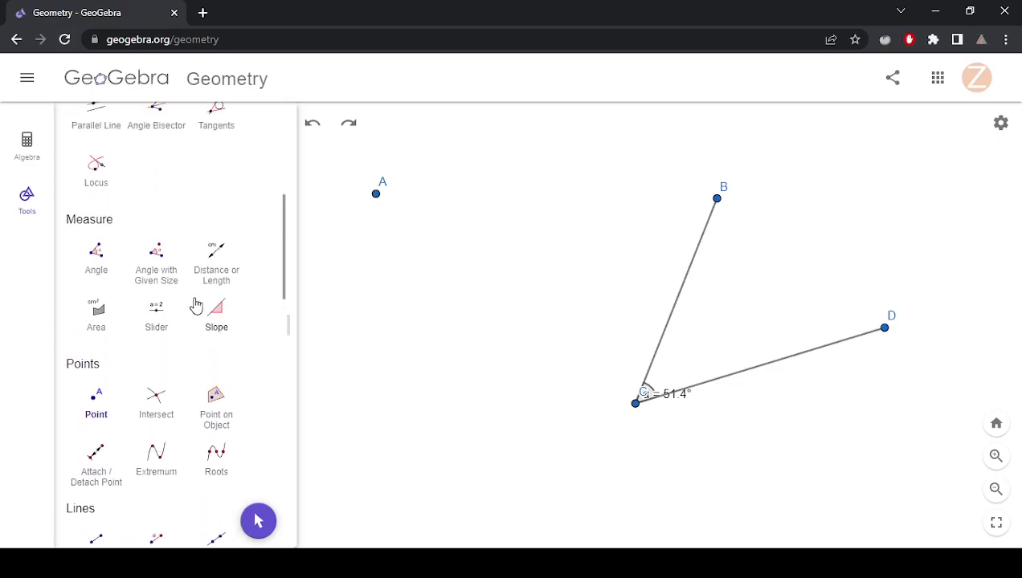
{"action": "scroll", "coordinate": [201, 314], "scroll_direction": "down", "scroll_amount": 8}
{"action": "scroll", "coordinate": [205, 313], "scroll_direction": "down", "scroll_amount": 3}
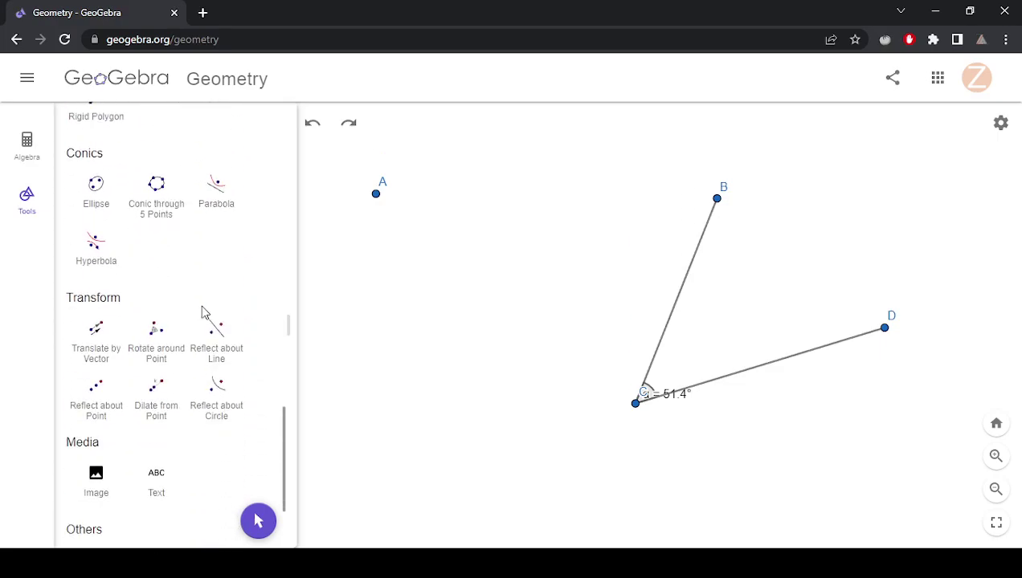
{"action": "left_click", "coordinate": [161, 346]}
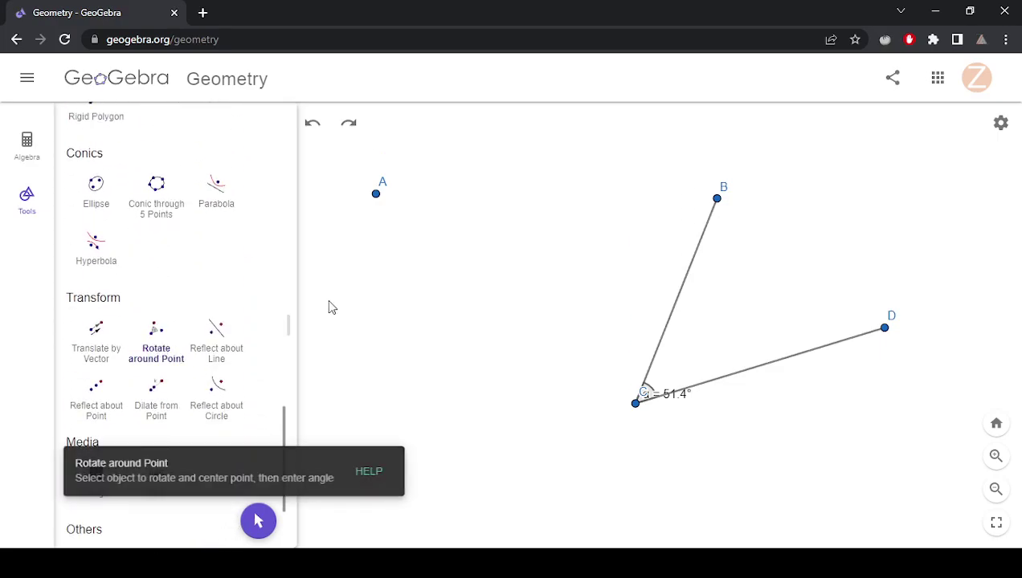
{"action": "left_click", "coordinate": [376, 196]}
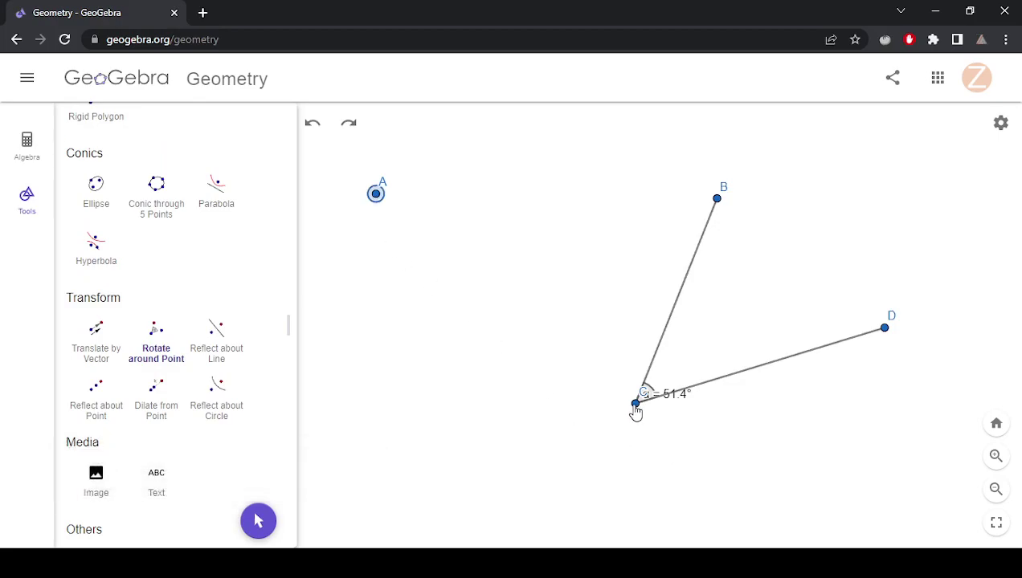
{"action": "left_click", "coordinate": [637, 406]}
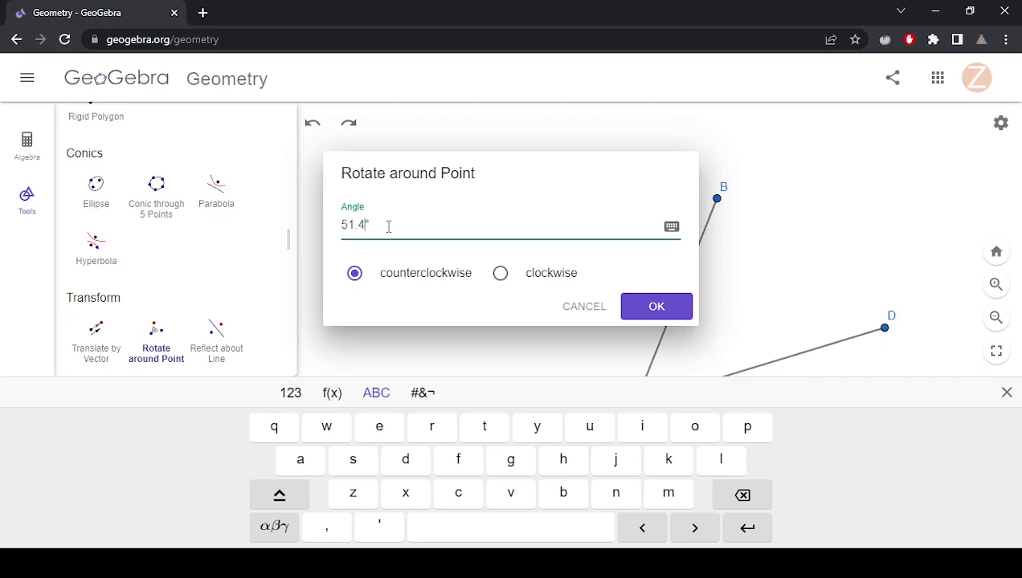
{"action": "left_click", "coordinate": [501, 274]}
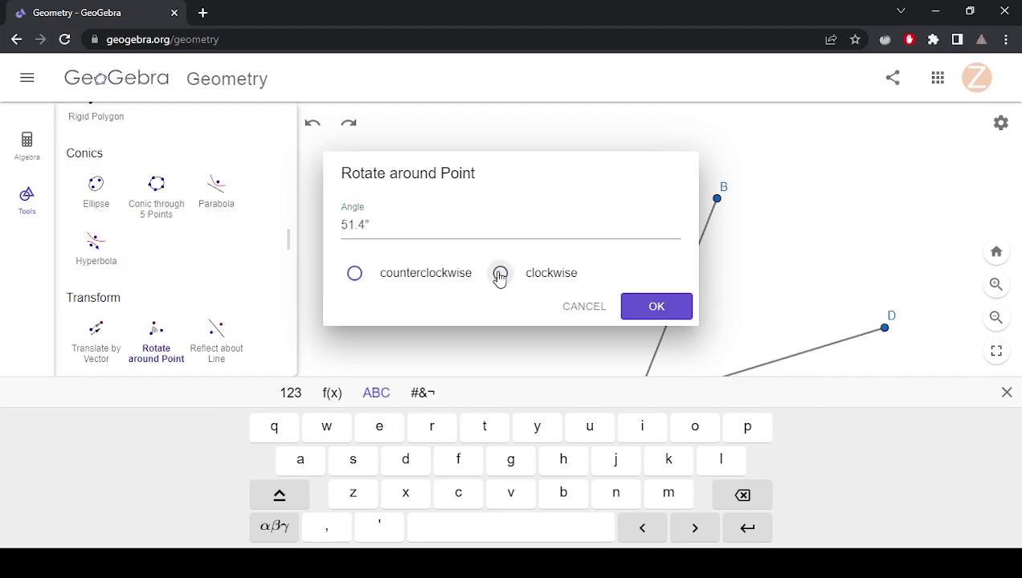
{"action": "left_click", "coordinate": [655, 308]}
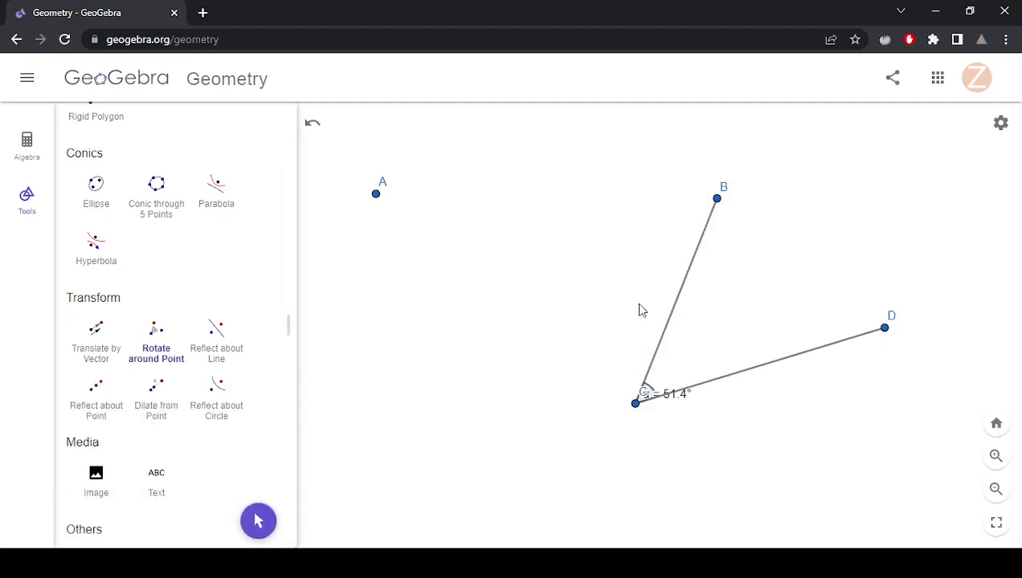
{"action": "scroll", "coordinate": [640, 313], "scroll_direction": "down", "scroll_amount": 2}
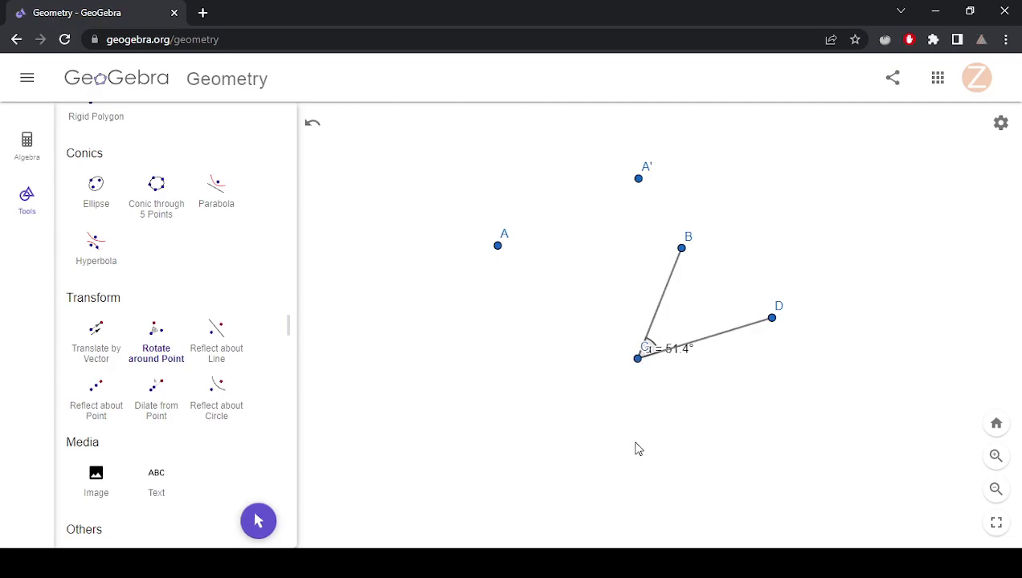
- Delete points C, D, B and A along with their dependent objects
{"action": "scroll", "coordinate": [230, 326], "scroll_direction": "up", "scroll_amount": 15}
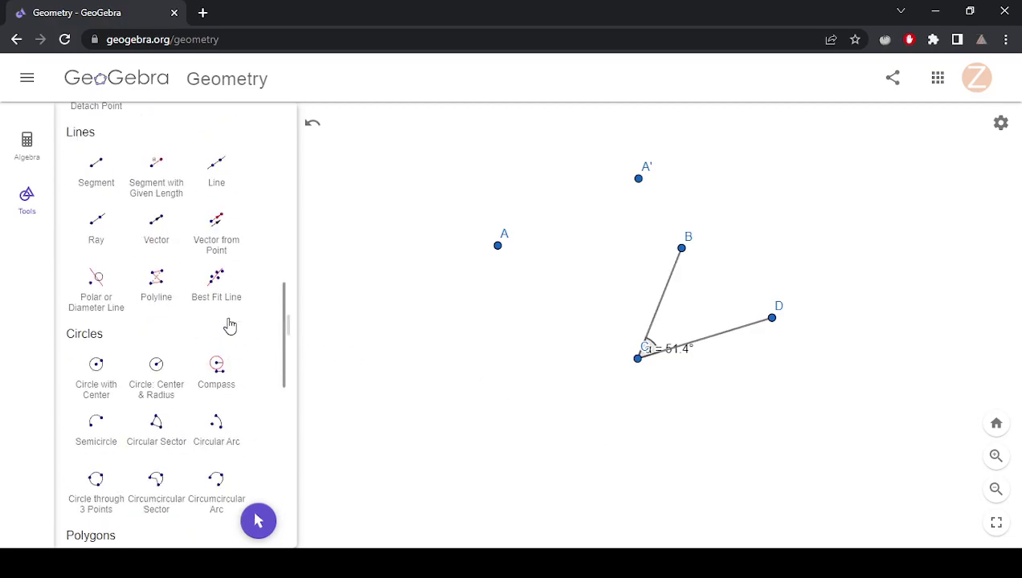
{"action": "scroll", "coordinate": [230, 326], "scroll_direction": "up", "scroll_amount": 3}
{"action": "left_click", "coordinate": [98, 366]}
{"action": "left_click", "coordinate": [639, 358]}
{"action": "left_click", "coordinate": [771, 318]}
{"action": "left_click", "coordinate": [682, 249]}
{"action": "left_click", "coordinate": [497, 246]}
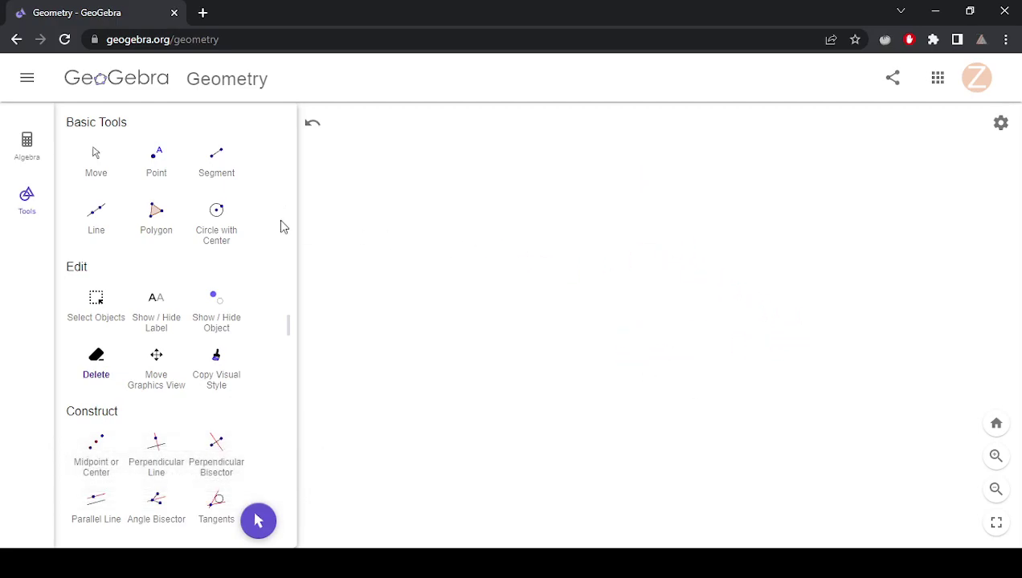
- Draw a new filled polygon triangle ABC, closing it back at A
{"action": "left_click", "coordinate": [155, 215]}
{"action": "left_click", "coordinate": [531, 164]}
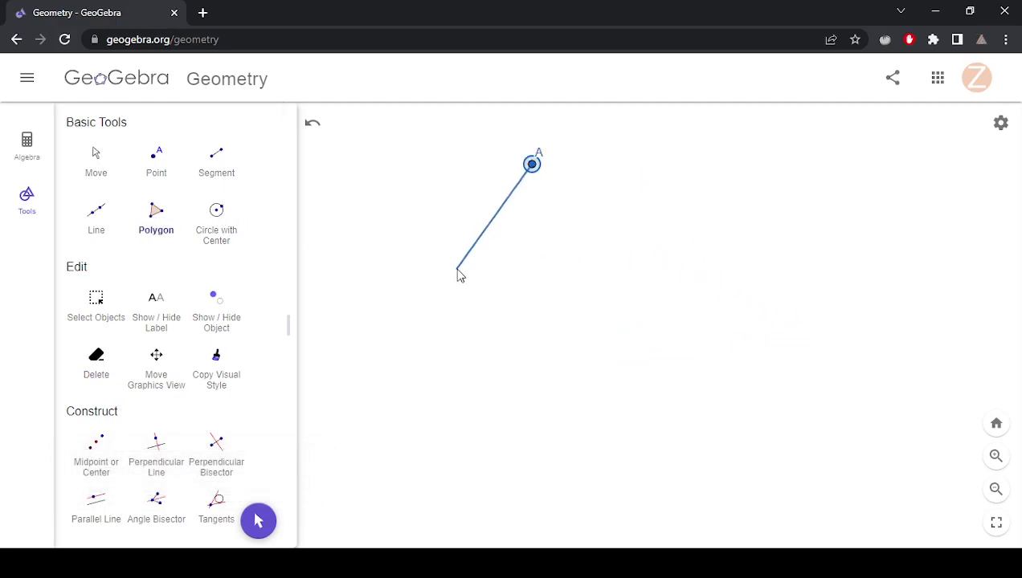
{"action": "left_click", "coordinate": [456, 268]}
{"action": "left_click", "coordinate": [577, 341]}
{"action": "left_click", "coordinate": [532, 164]}
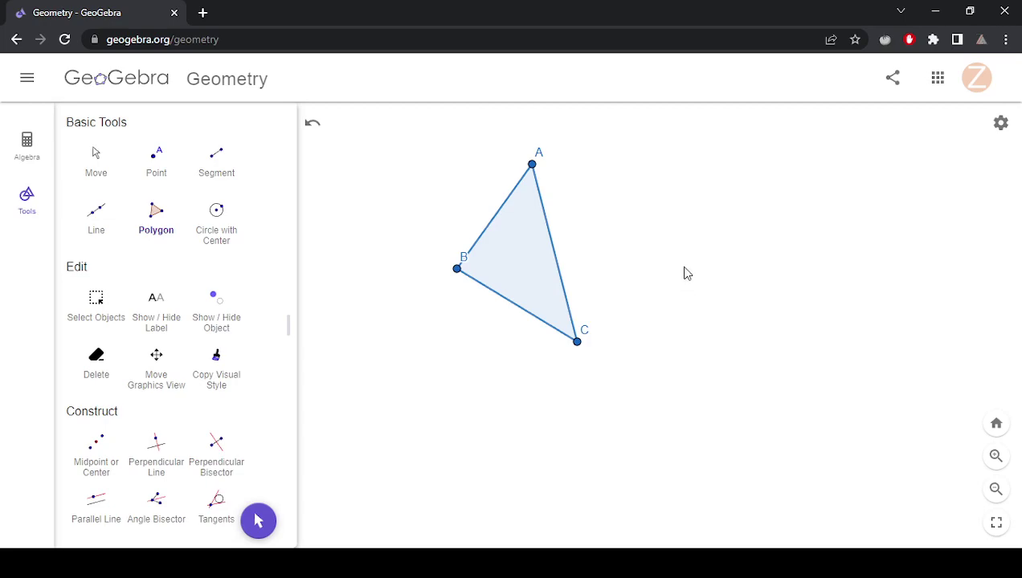
{"action": "scroll", "coordinate": [574, 255], "scroll_direction": "down", "scroll_amount": 3}
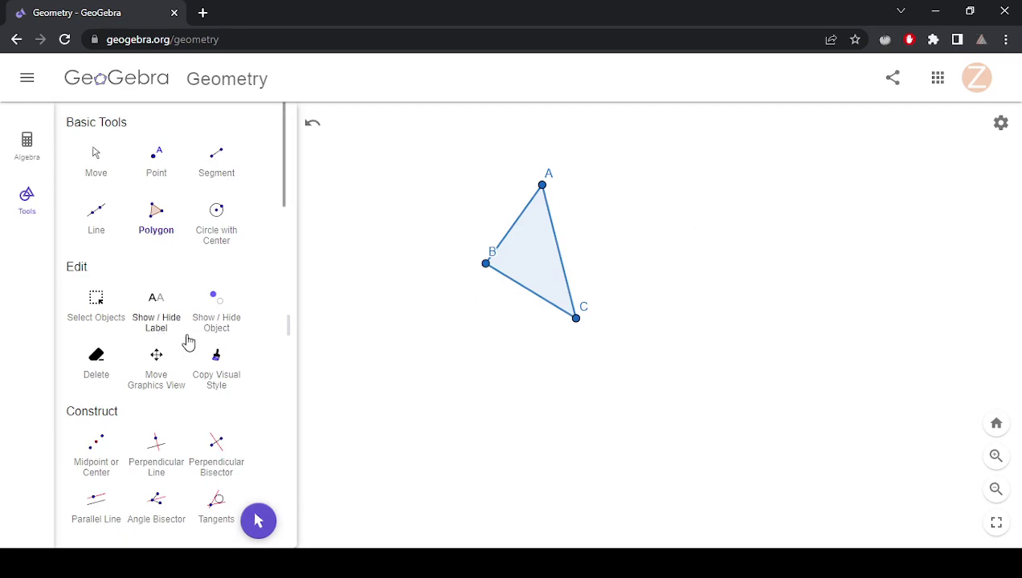
{"action": "scroll", "coordinate": [185, 344], "scroll_direction": "down", "scroll_amount": 5}
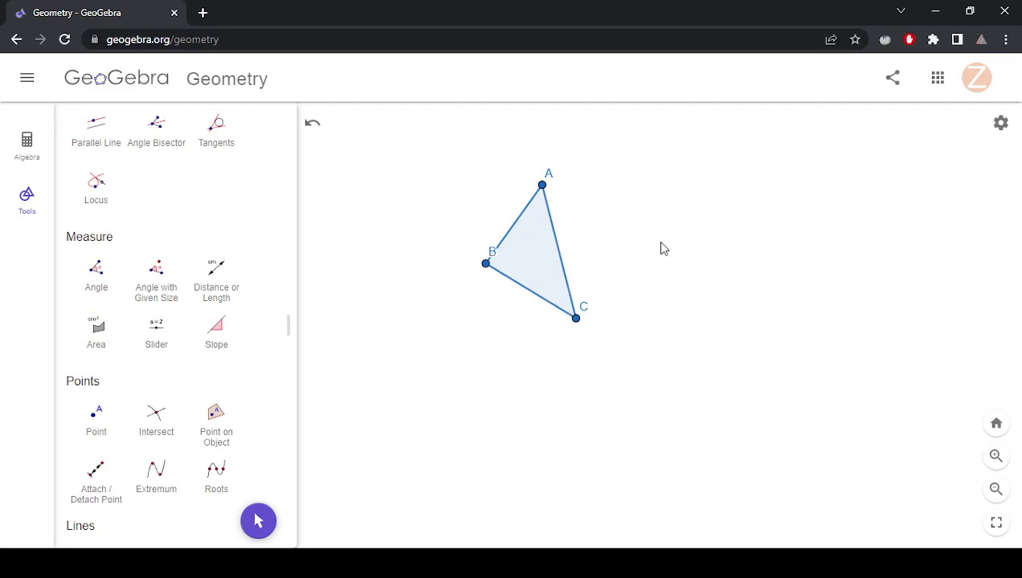
{"action": "scroll", "coordinate": [211, 324], "scroll_direction": "up", "scroll_amount": 5}
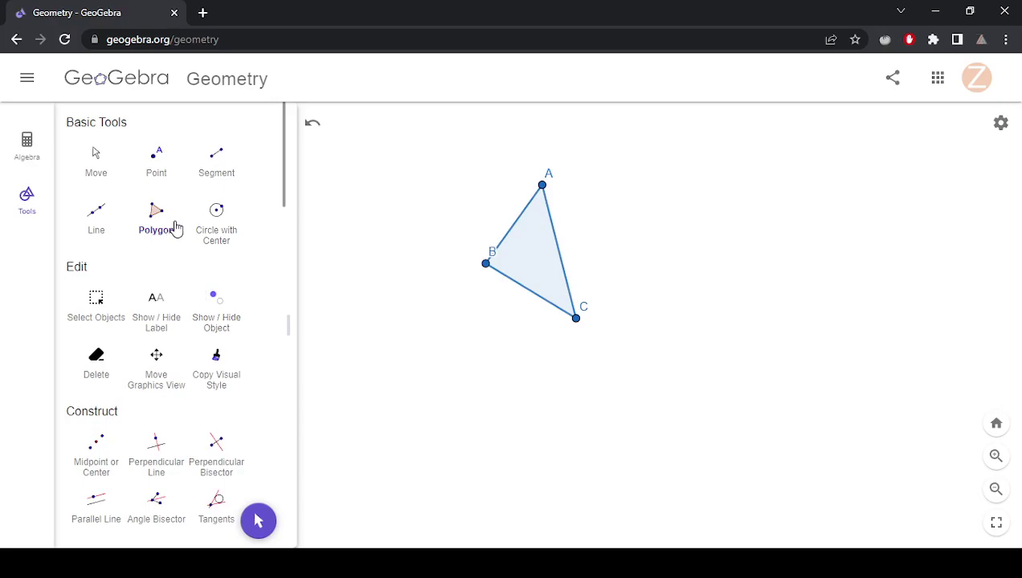
{"action": "scroll", "coordinate": [181, 241], "scroll_direction": "down", "scroll_amount": 10}
{"action": "scroll", "coordinate": [196, 269], "scroll_direction": "down", "scroll_amount": 10}
- Discard a stray point D created by an accidental drag
{"action": "left_click", "coordinate": [218, 182]}
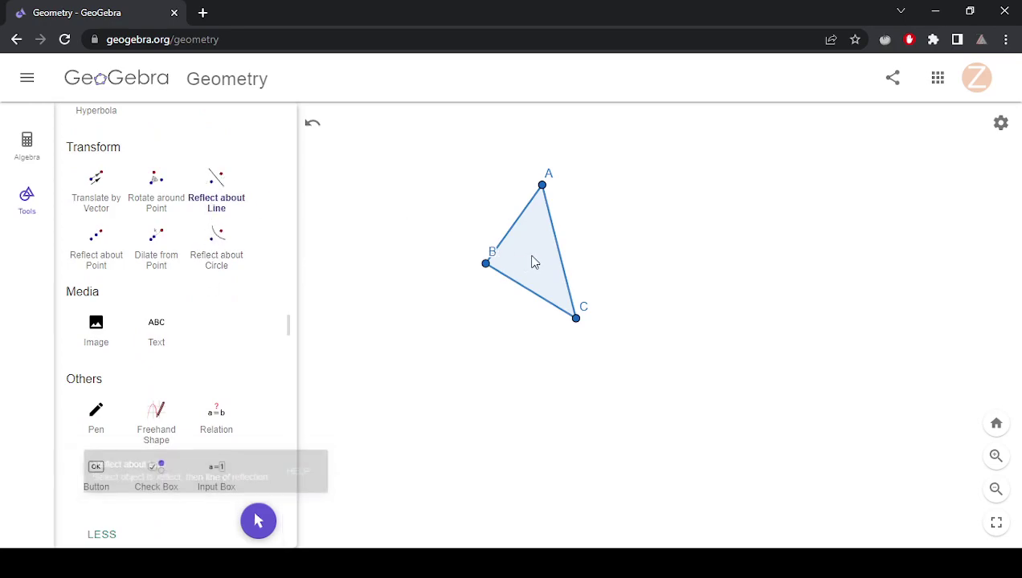
{"action": "left_click_drag", "start_coordinate": [625, 167], "coordinate": [662, 277]}
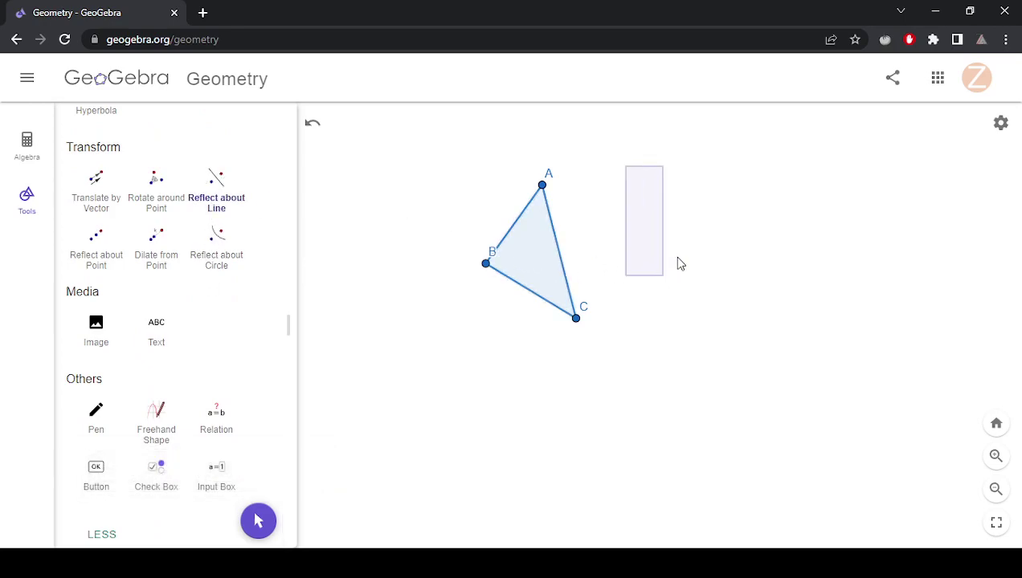
{"action": "left_click", "coordinate": [697, 262]}
{"action": "key", "text": "ctrl+z"}
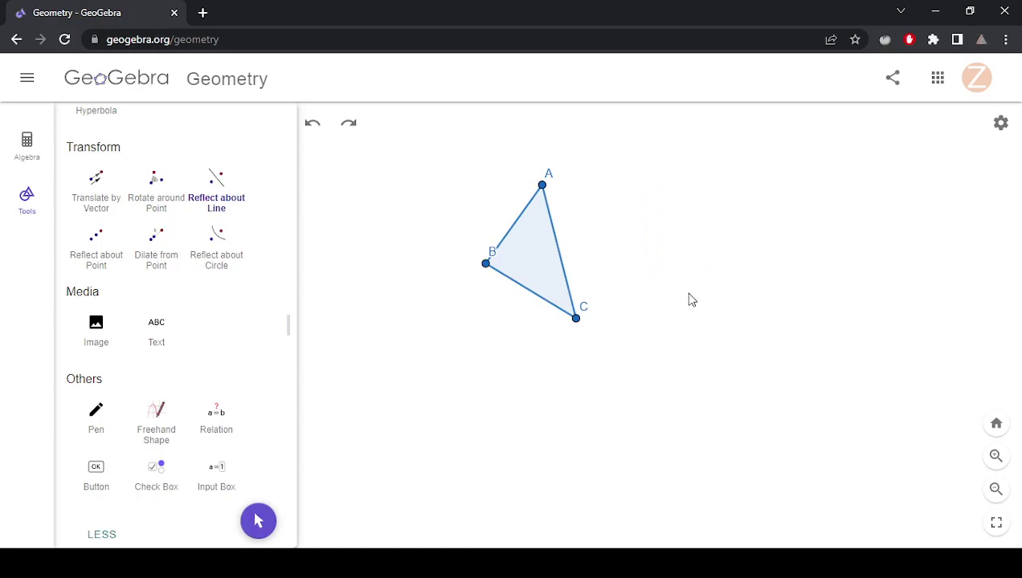
{"action": "scroll", "coordinate": [119, 277], "scroll_direction": "up", "scroll_amount": 10}
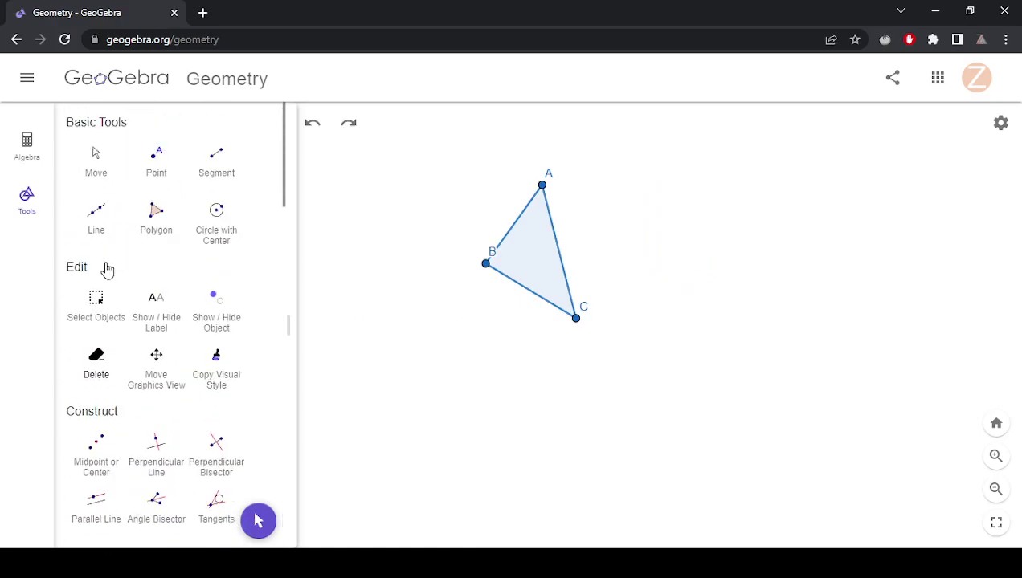
- Draw line DE through two new points to the right of triangle ABC
{"action": "left_click", "coordinate": [100, 220]}
{"action": "left_click", "coordinate": [638, 171]}
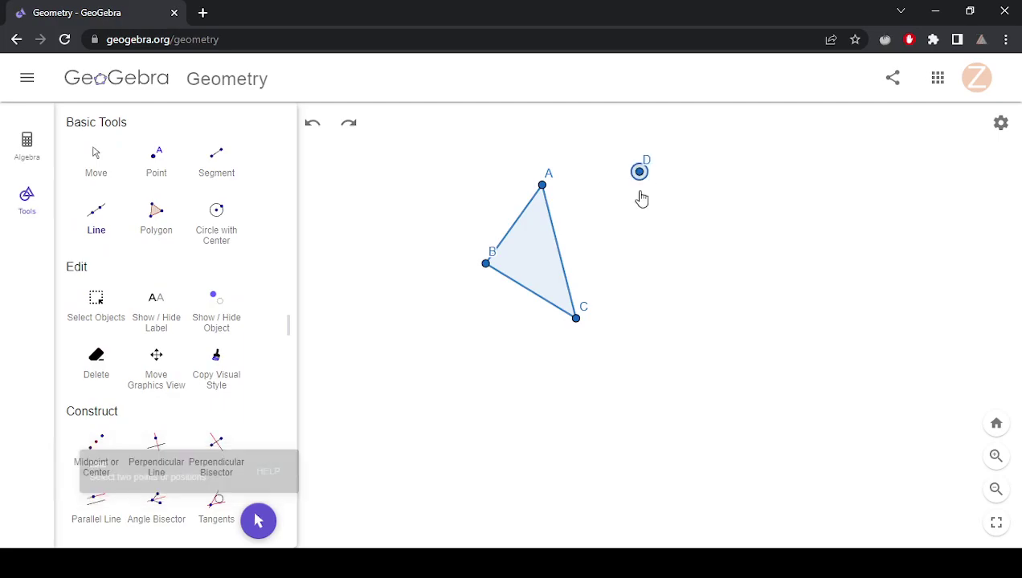
{"action": "left_click", "coordinate": [654, 287]}
{"action": "scroll", "coordinate": [120, 368], "scroll_direction": "down", "scroll_amount": 15}
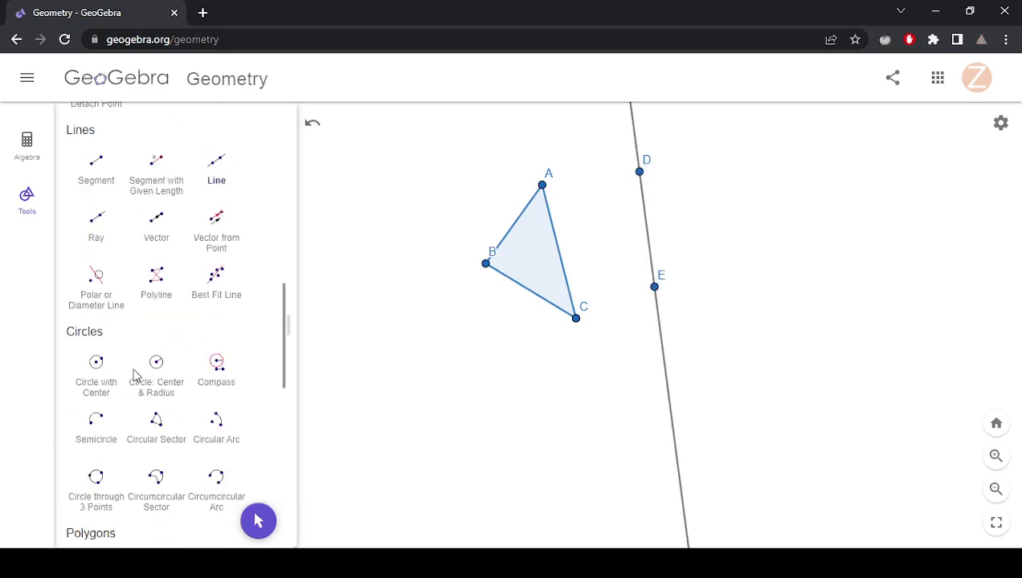
- Reflect triangle ABC across line DE to get triangle A'B'C'
{"action": "left_click", "coordinate": [217, 204]}
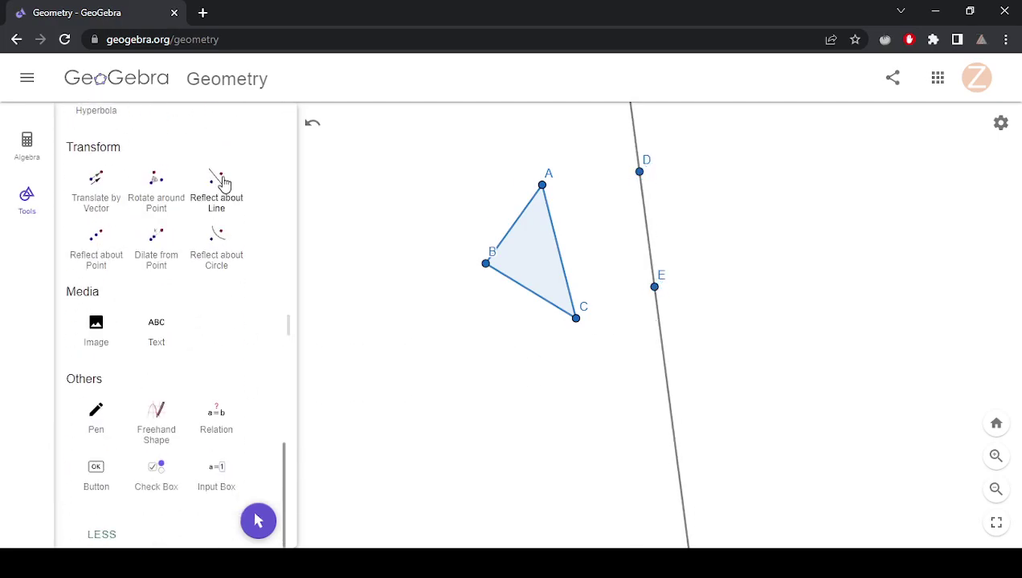
{"action": "left_click", "coordinate": [536, 259]}
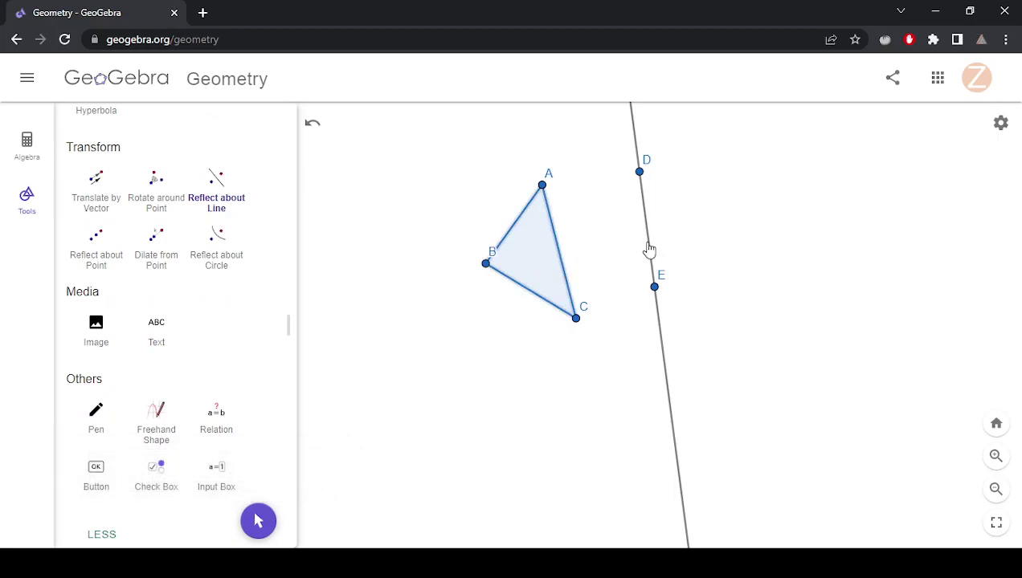
{"action": "left_click", "coordinate": [649, 250]}
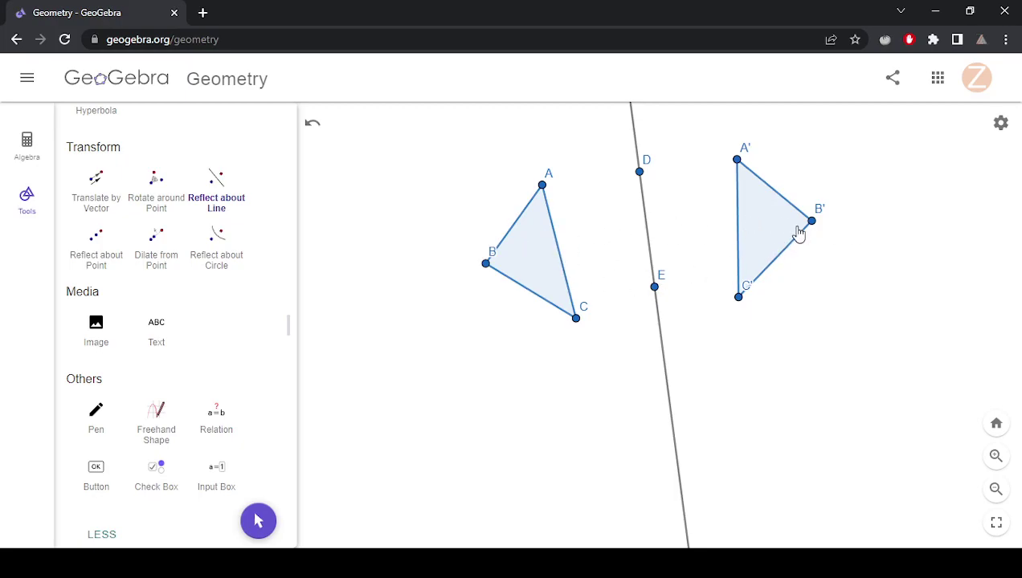
- Undo the reflected triangle A'B'C' and line DE
{"action": "scroll", "coordinate": [181, 275], "scroll_direction": "up", "scroll_amount": 10}
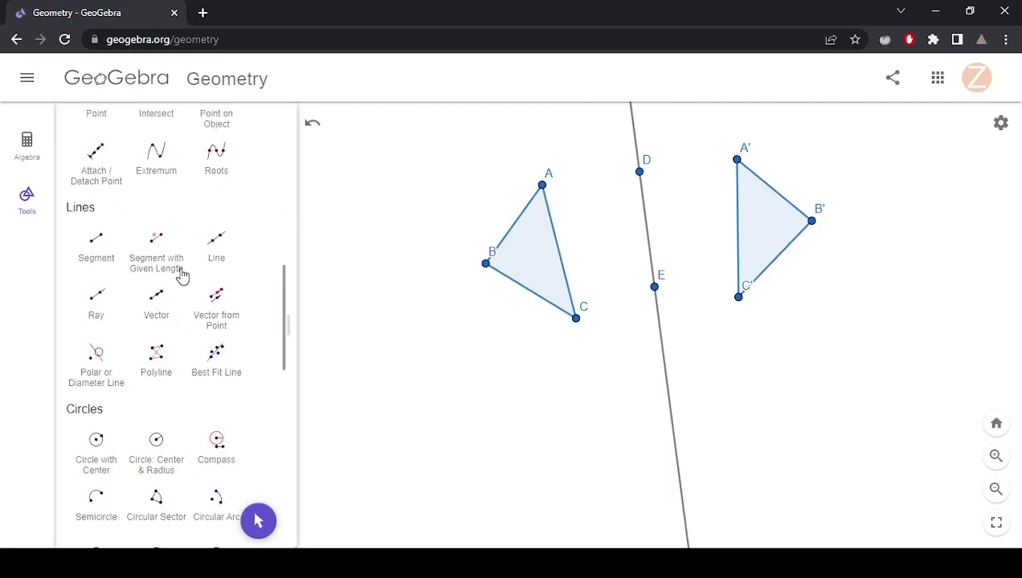
{"action": "left_click", "coordinate": [101, 172]}
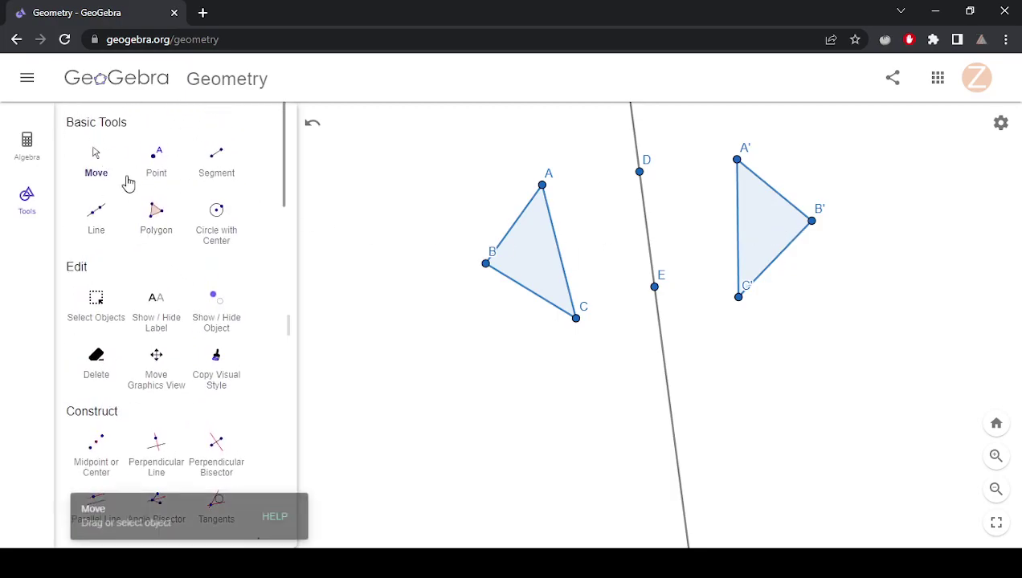
{"action": "left_click", "coordinate": [770, 235]}
{"action": "key", "text": "ctrl+z"}
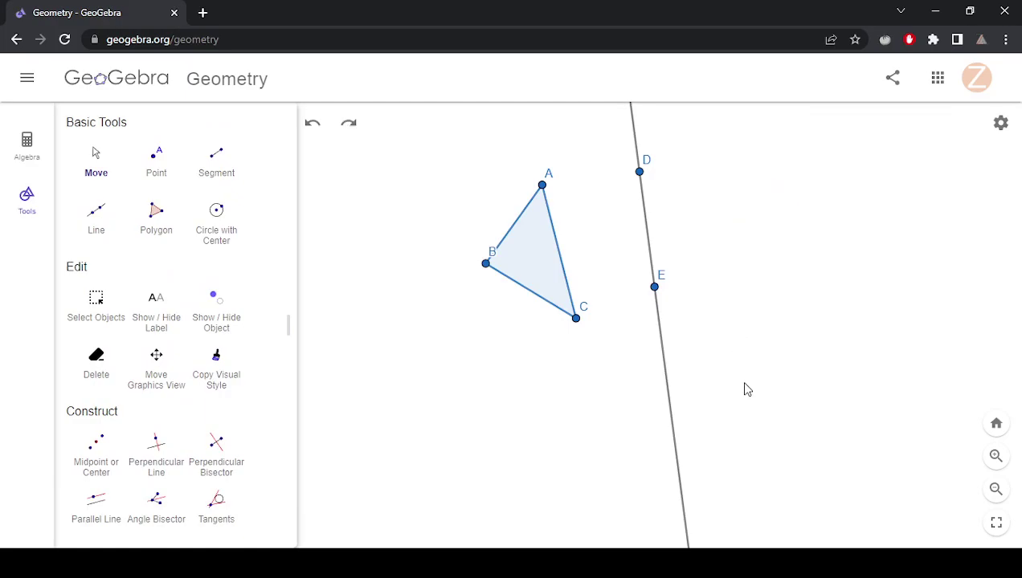
{"action": "key", "text": "ctrl+z"}
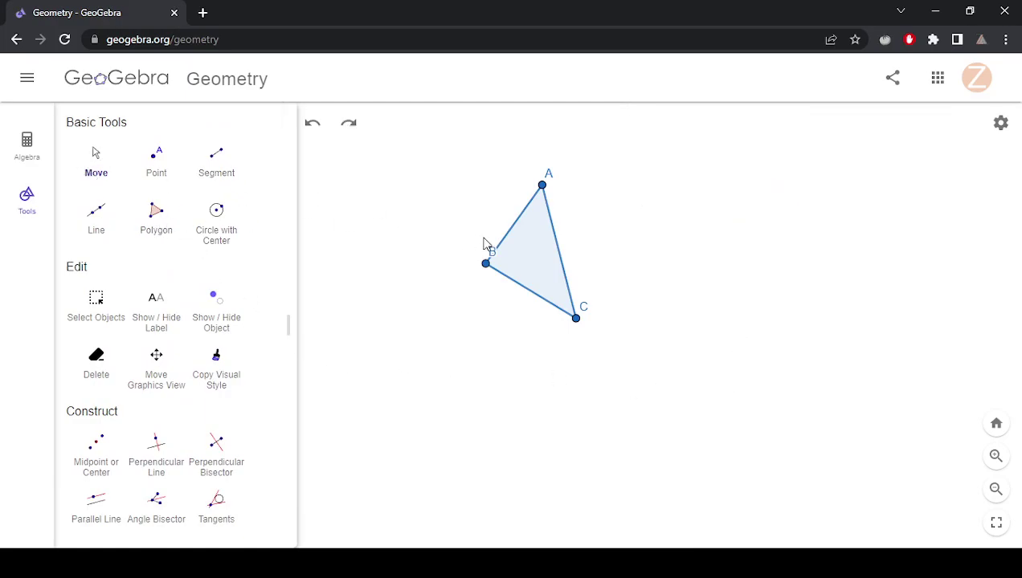
- Paste a copy of triangle ABC and drag A1B1C1 to its right
{"action": "left_click", "coordinate": [537, 263]}
{"action": "left_click", "coordinate": [693, 262]}
{"action": "key", "text": "ctrl+v"}
{"action": "left_click_drag", "start_coordinate": [518, 267], "coordinate": [734, 290]}
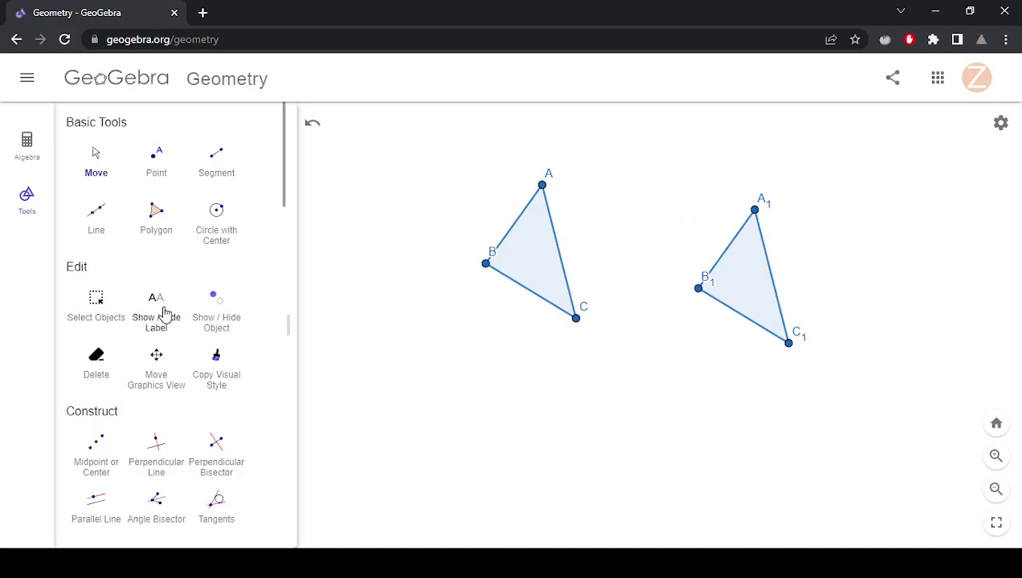
- Construct the perpendicular bisector of points A and A1
{"action": "scroll", "coordinate": [200, 346], "scroll_direction": "down", "scroll_amount": 1}
{"action": "left_click", "coordinate": [214, 374]}
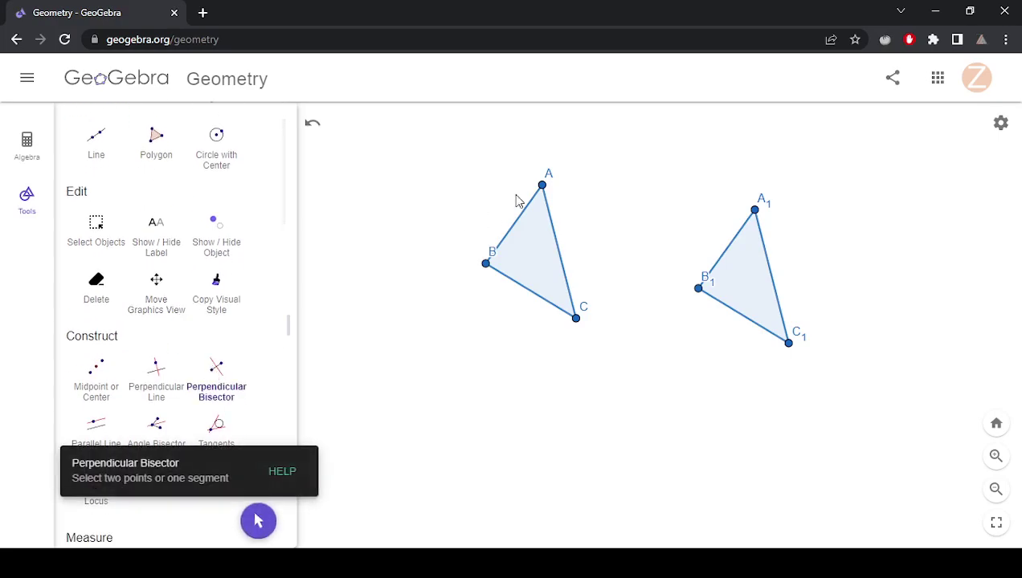
{"action": "left_click", "coordinate": [543, 186]}
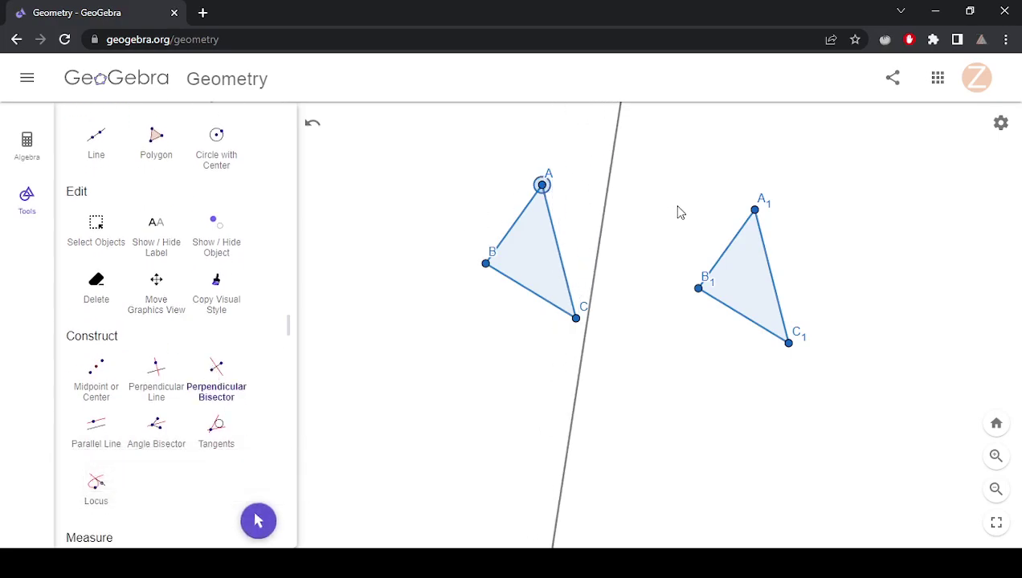
{"action": "left_click", "coordinate": [754, 212]}
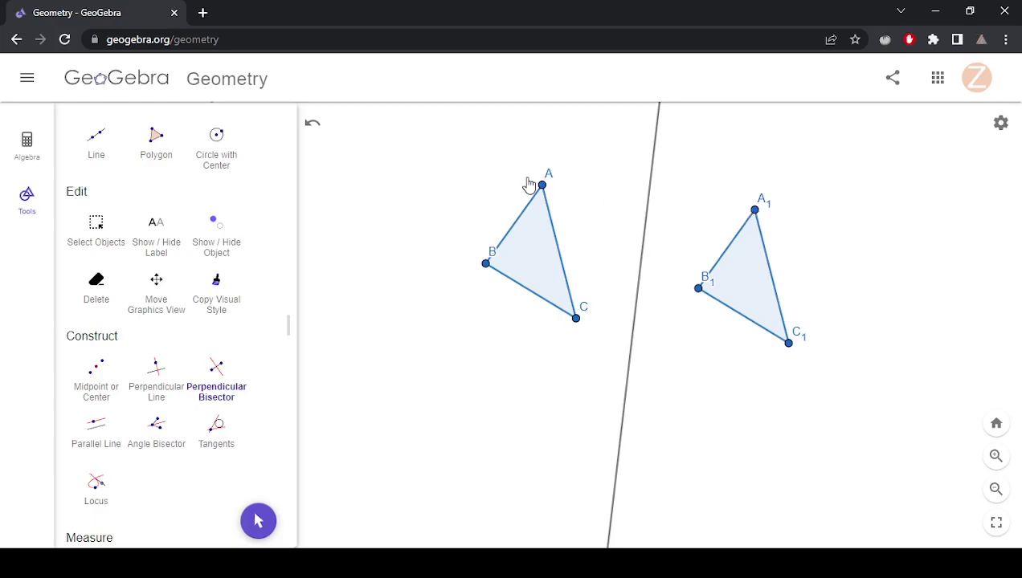
- Draw segment AA1 joining A to A1
{"action": "scroll", "coordinate": [209, 164], "scroll_direction": "up", "scroll_amount": 1}
{"action": "left_click", "coordinate": [211, 165]}
{"action": "left_click", "coordinate": [542, 185]}
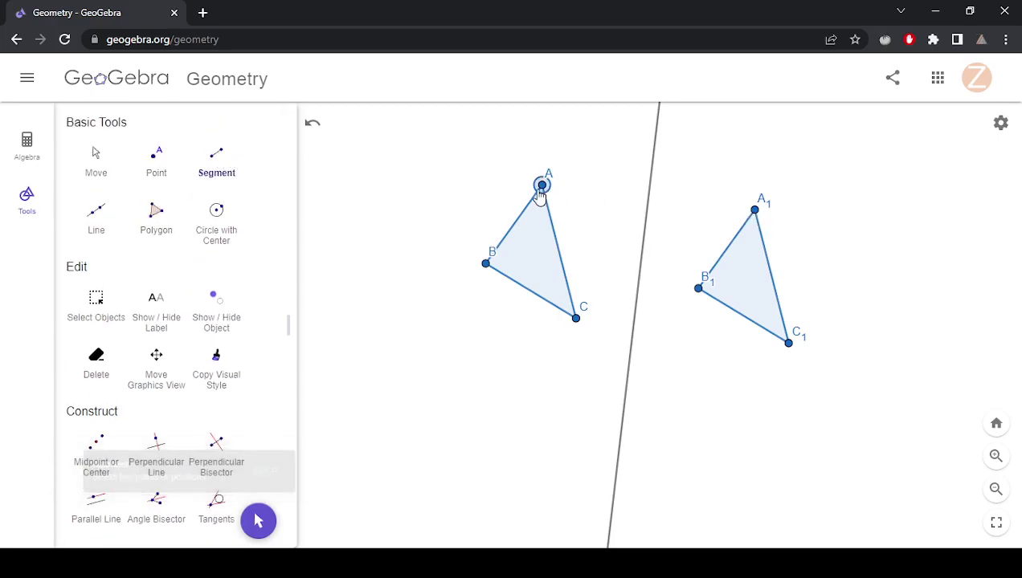
{"action": "left_click", "coordinate": [754, 212]}
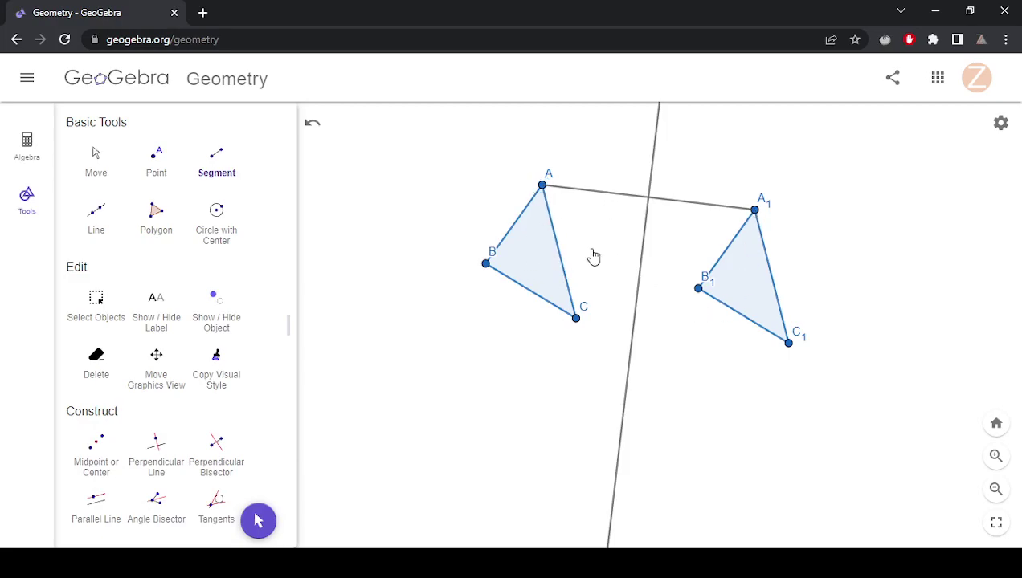
- Reflect triangle ABC across the A–A1 bisector line
{"action": "scroll", "coordinate": [201, 327], "scroll_direction": "down", "scroll_amount": 5}
{"action": "scroll", "coordinate": [201, 333], "scroll_direction": "down", "scroll_amount": 5}
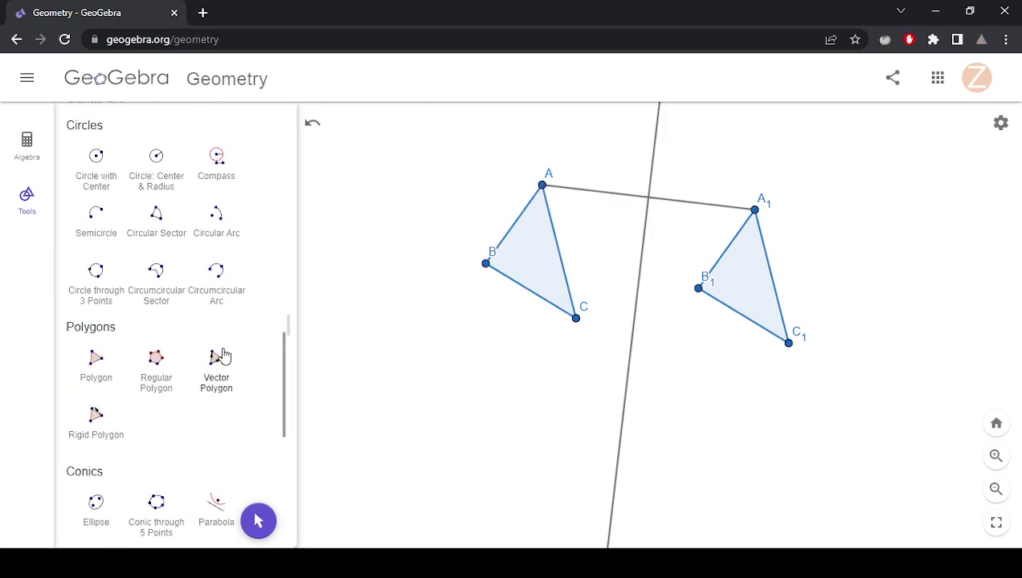
{"action": "scroll", "coordinate": [225, 355], "scroll_direction": "down", "scroll_amount": 5}
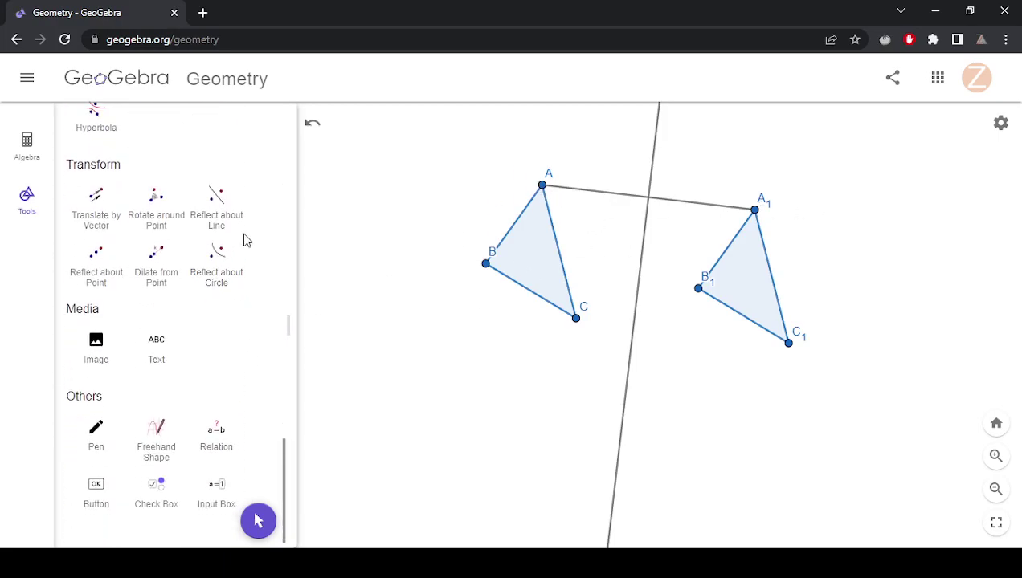
{"action": "left_click", "coordinate": [216, 205]}
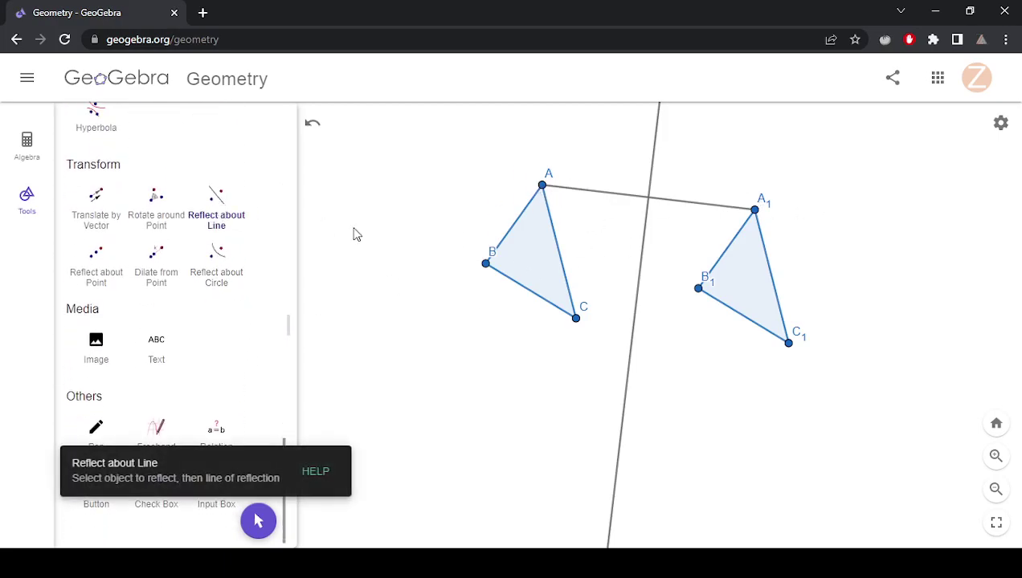
{"action": "left_click", "coordinate": [643, 267]}
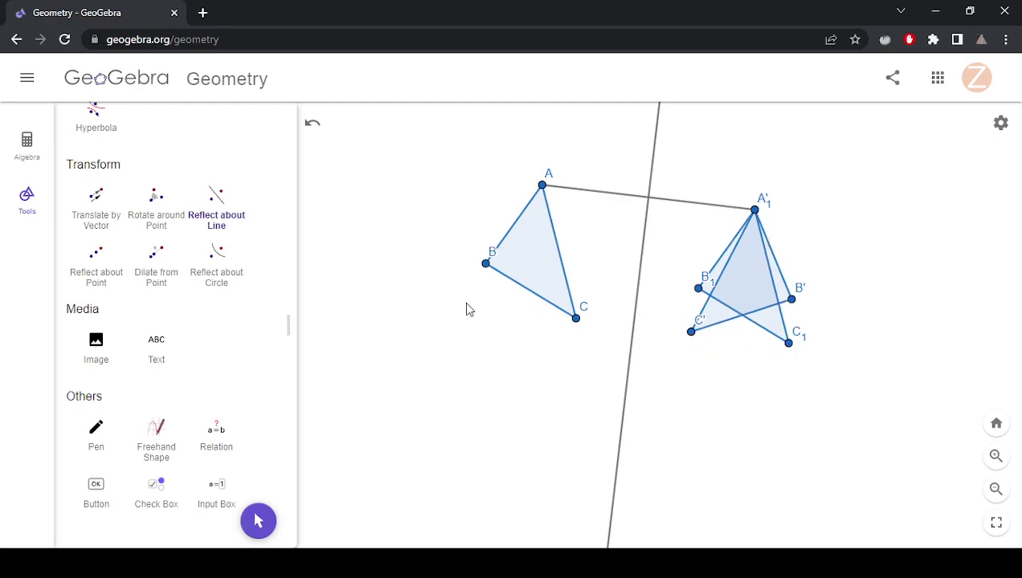
- Construct the perpendicular bisector of points C' and C1
{"action": "scroll", "coordinate": [205, 221], "scroll_direction": "up", "scroll_amount": 10}
{"action": "scroll", "coordinate": [213, 209], "scroll_direction": "up", "scroll_amount": 3}
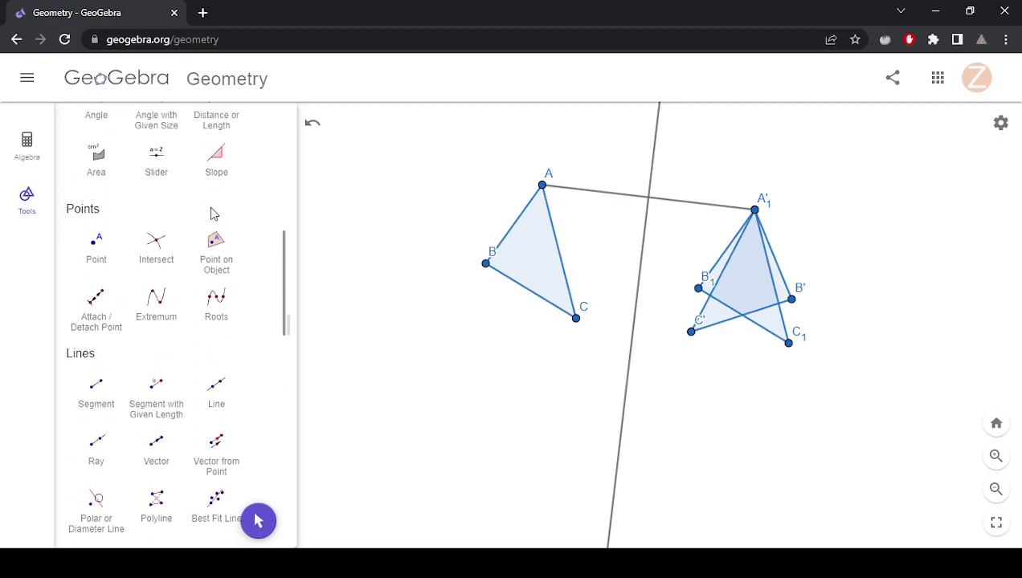
{"action": "scroll", "coordinate": [216, 185], "scroll_direction": "up", "scroll_amount": 3}
{"action": "scroll", "coordinate": [225, 209], "scroll_direction": "up", "scroll_amount": 3}
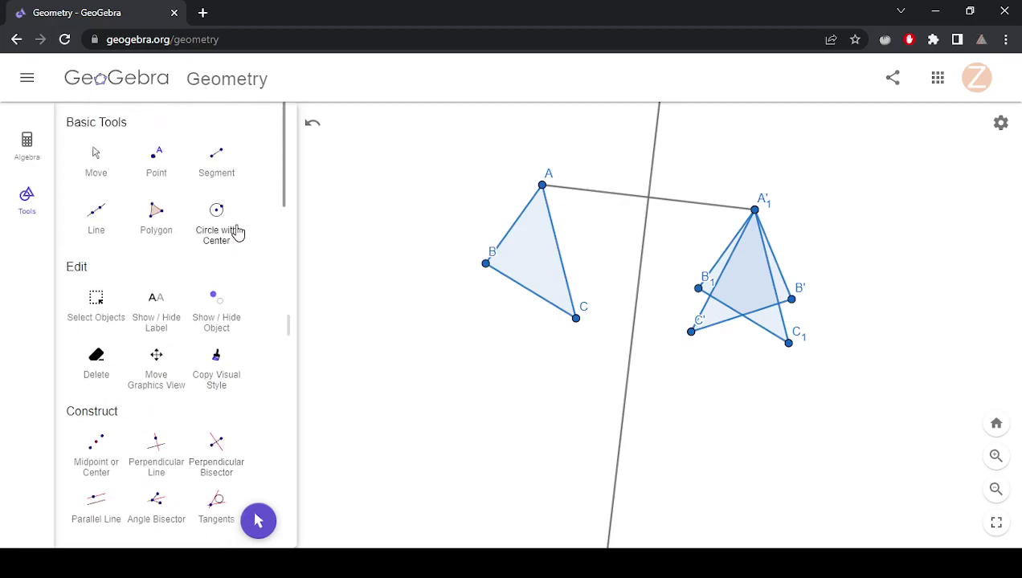
{"action": "scroll", "coordinate": [215, 309], "scroll_direction": "down", "scroll_amount": 2}
{"action": "left_click", "coordinate": [218, 297]}
{"action": "left_click", "coordinate": [691, 334]}
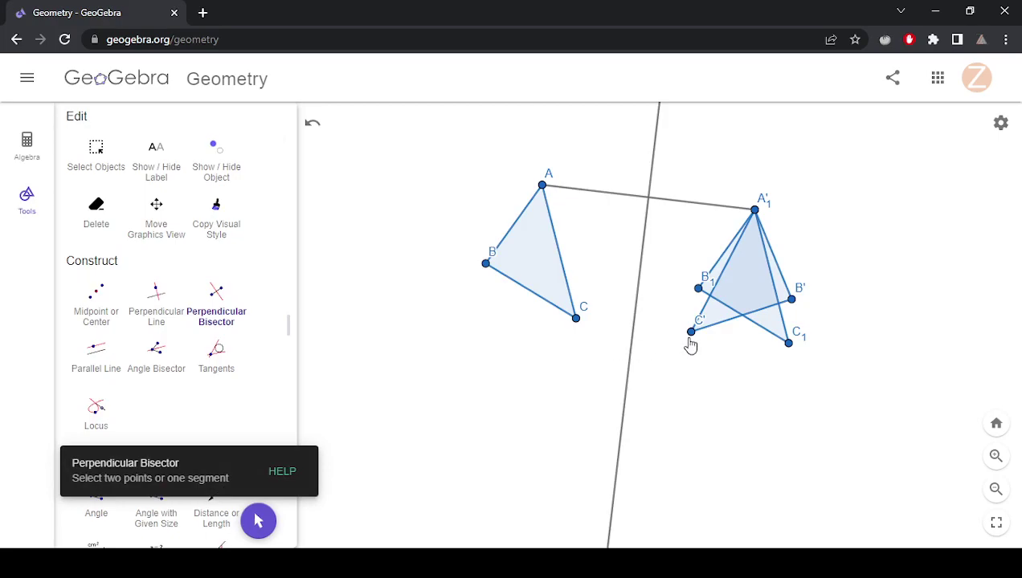
{"action": "left_click", "coordinate": [789, 344]}
- Draw segment C'C1, undoing and redrawing it once
{"action": "scroll", "coordinate": [140, 181], "scroll_direction": "up", "scroll_amount": 2}
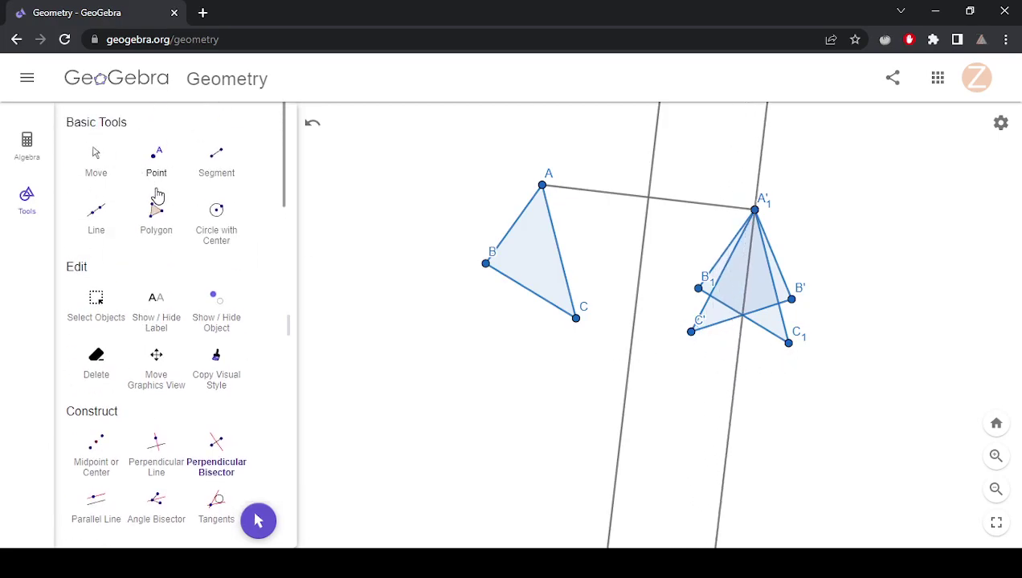
{"action": "left_click", "coordinate": [217, 158]}
{"action": "left_click", "coordinate": [690, 332]}
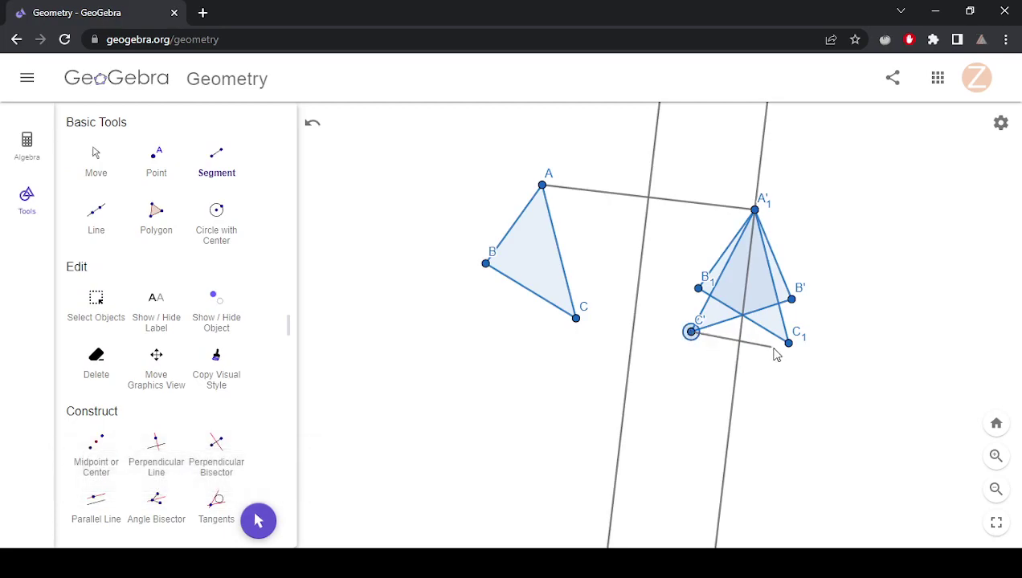
{"action": "left_click", "coordinate": [783, 346]}
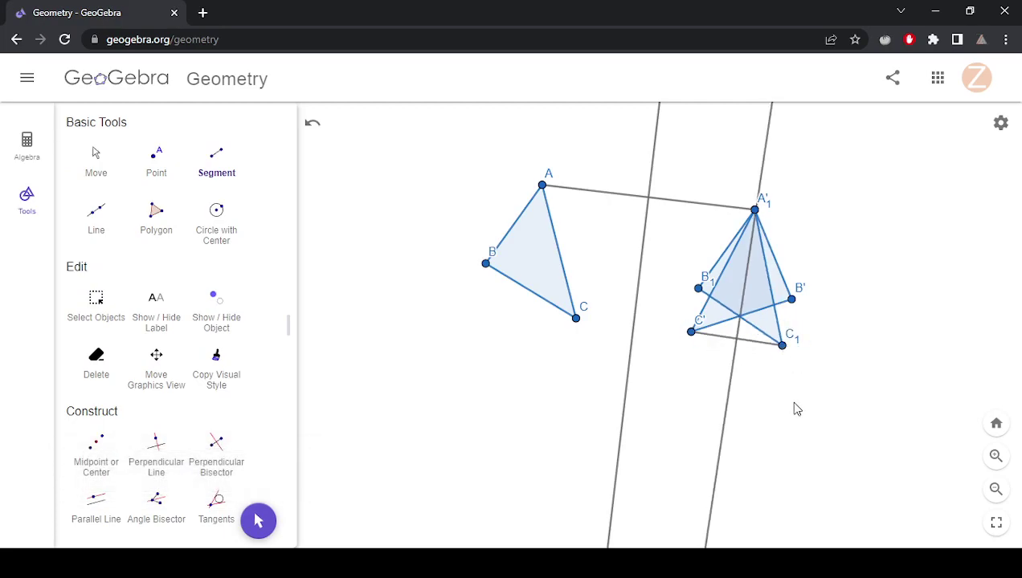
{"action": "key", "text": "ctrl+z"}
{"action": "left_click", "coordinate": [690, 331]}
{"action": "left_click", "coordinate": [787, 343]}
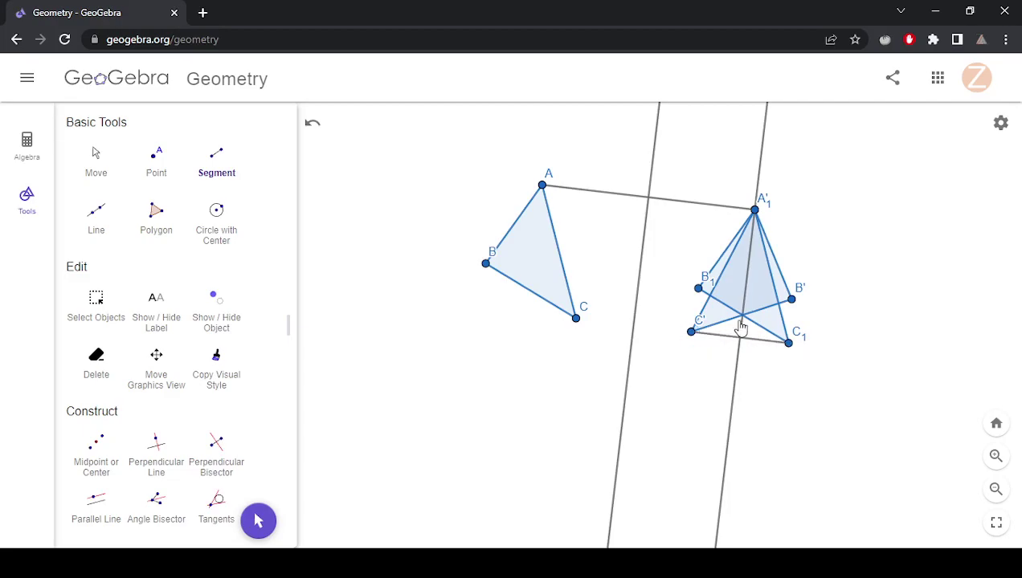
{"action": "left_click", "coordinate": [543, 187]}
- Try reflecting triangle A'B'C' across the second bisector, undoing a stray point
{"action": "scroll", "coordinate": [183, 393], "scroll_direction": "down", "scroll_amount": 10}
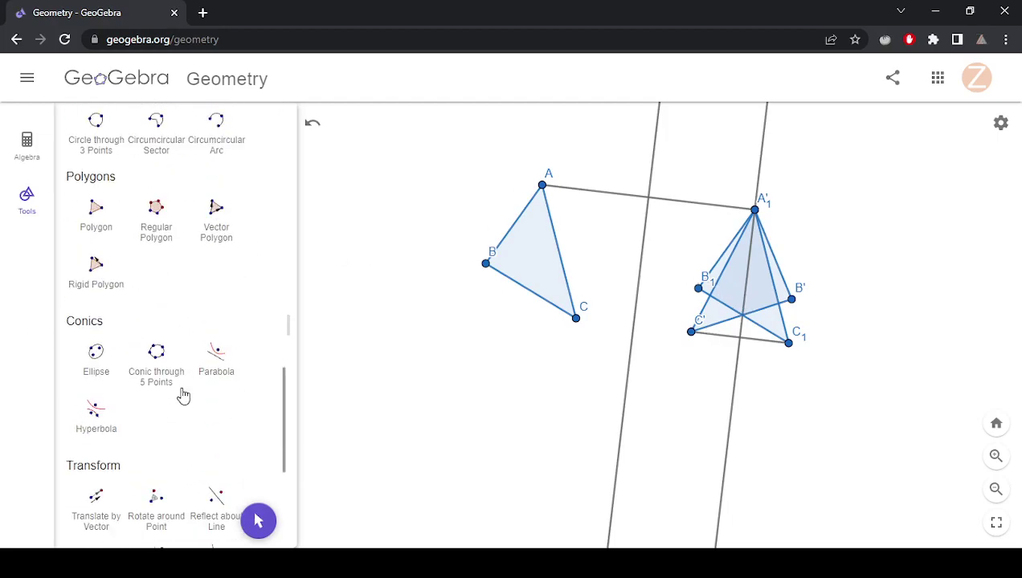
{"action": "left_click", "coordinate": [231, 193]}
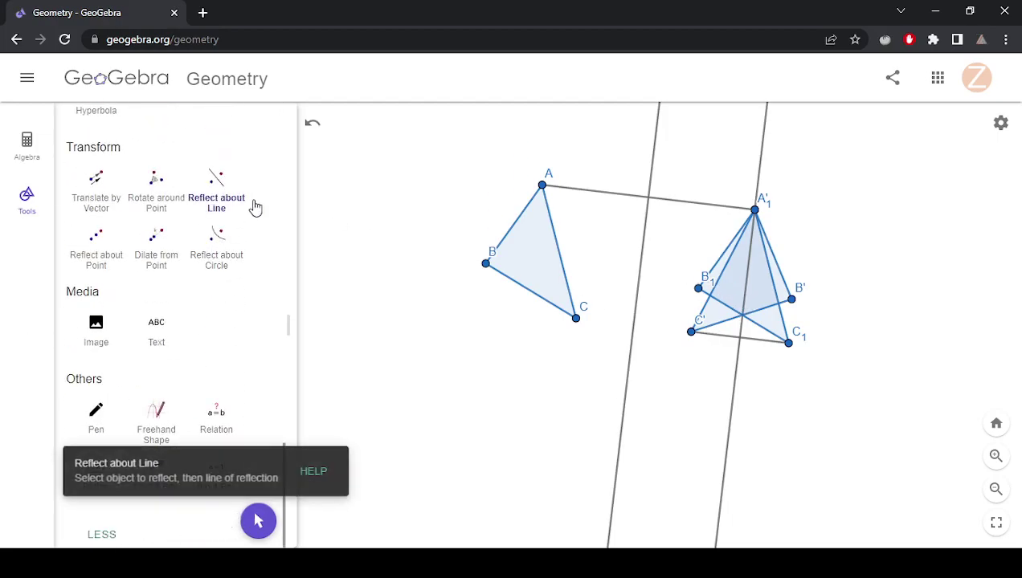
{"action": "left_click", "coordinate": [767, 325]}
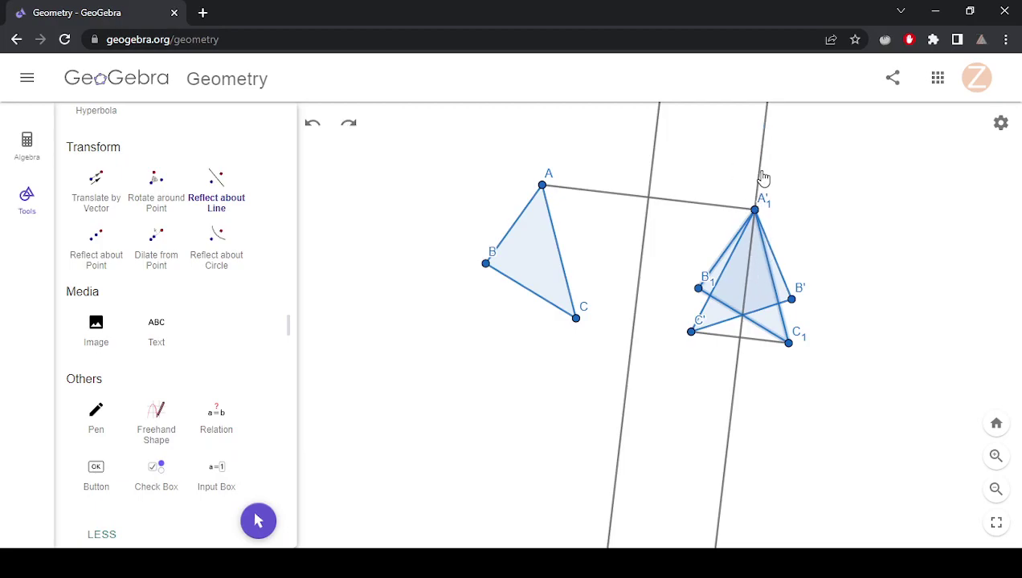
{"action": "left_click", "coordinate": [843, 418]}
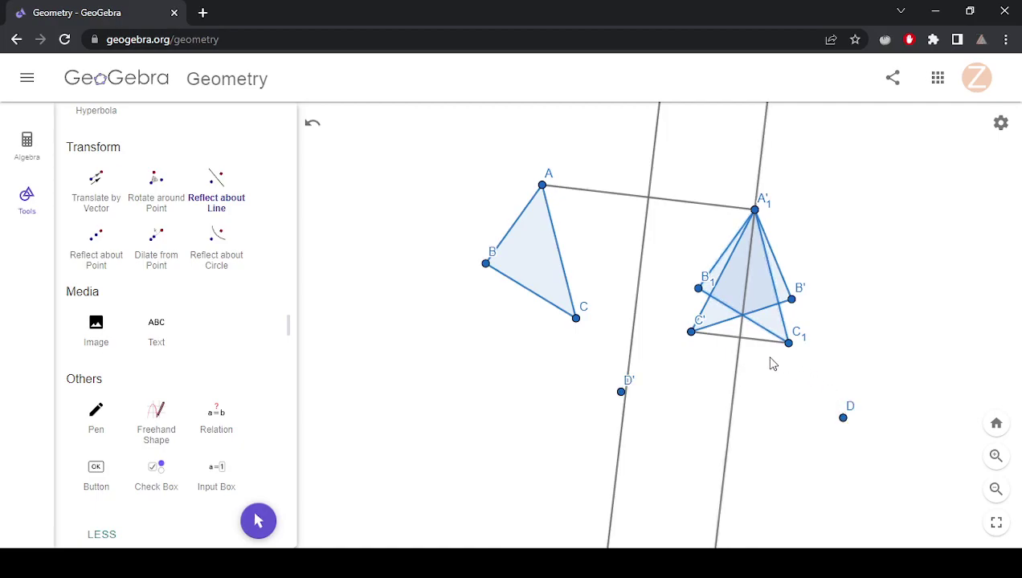
{"action": "key", "text": "ctrl+z"}
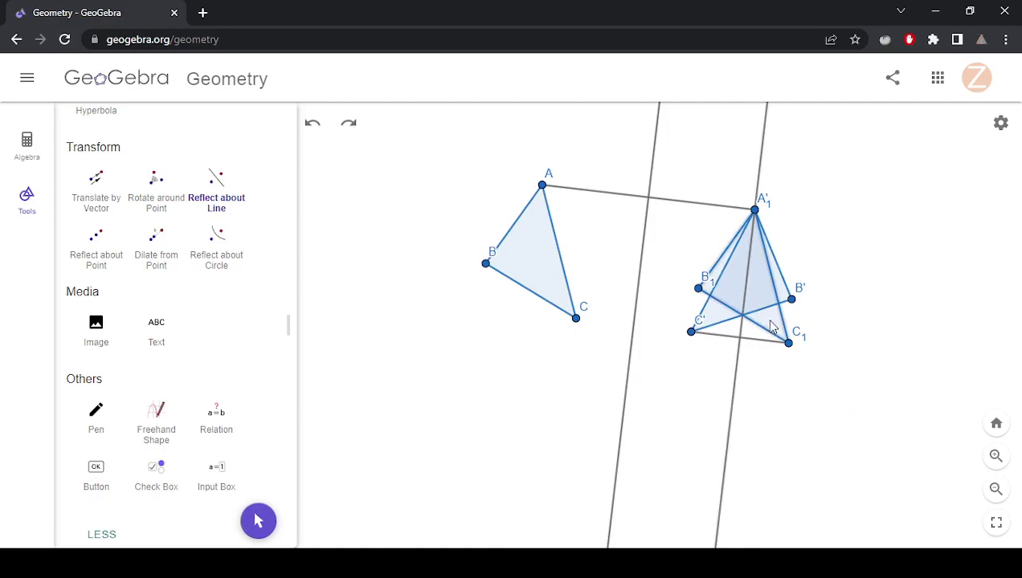
- Reflect A'B'C' across the C'C1 bisector so its image lands on A1B1C1
{"action": "left_click", "coordinate": [764, 167]}
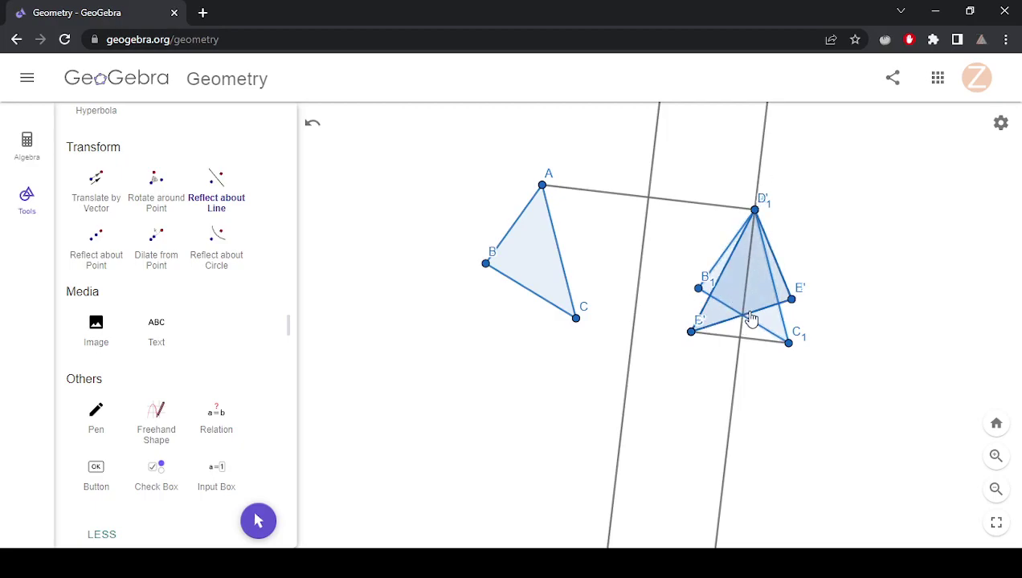
{"action": "key", "text": "ctrl+z"}
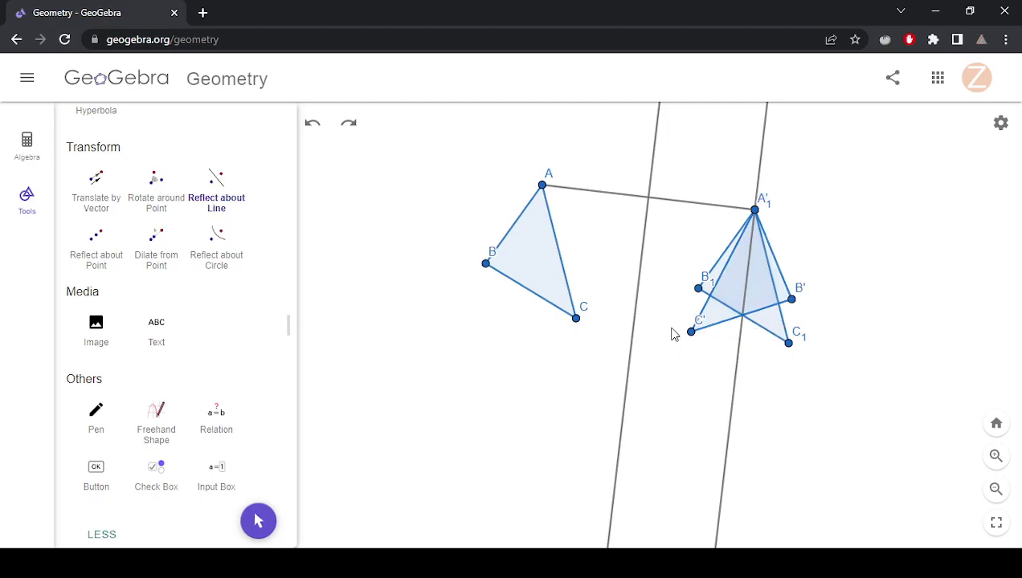
{"action": "left_click", "coordinate": [217, 185]}
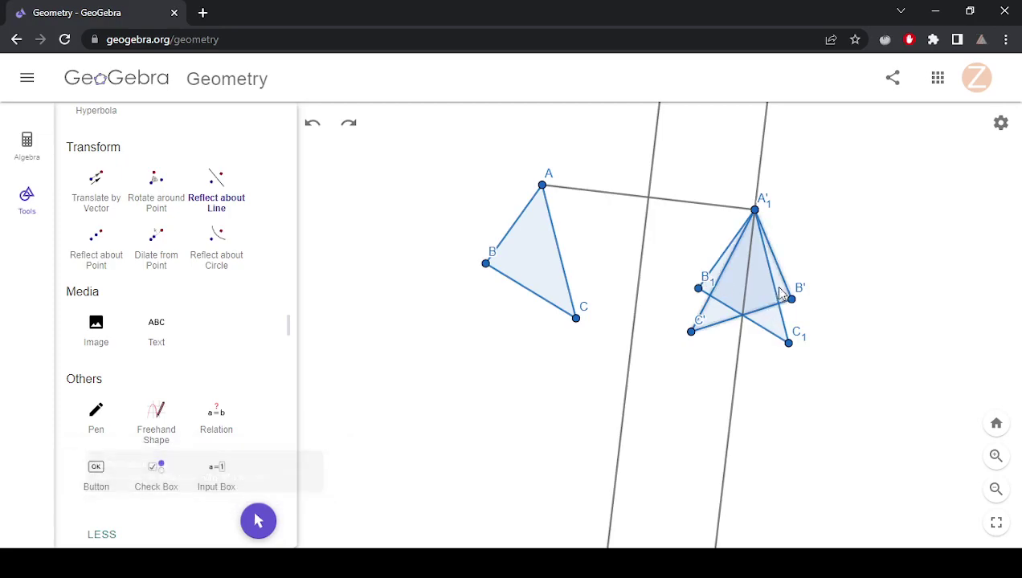
{"action": "left_click", "coordinate": [759, 184]}
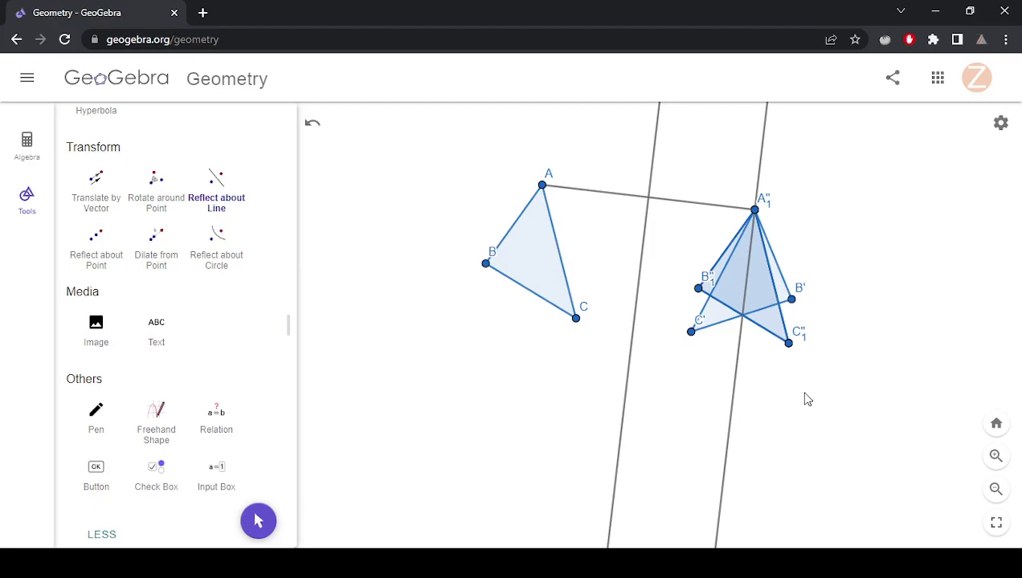
- Erase the image triangles, bisector lines, segments and leftover image points
{"action": "scroll", "coordinate": [142, 330], "scroll_direction": "up", "scroll_amount": 15}
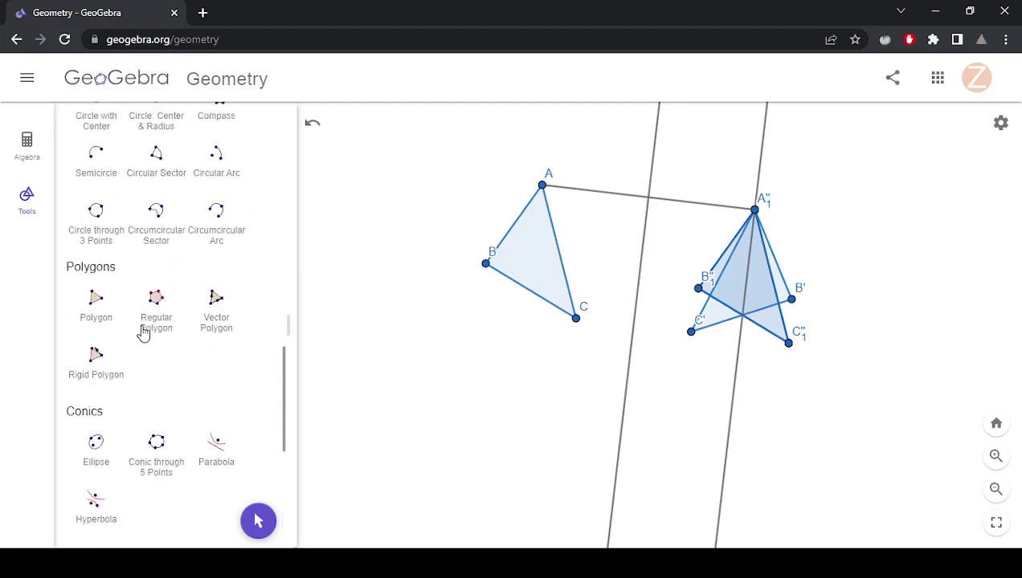
{"action": "left_click", "coordinate": [96, 271]}
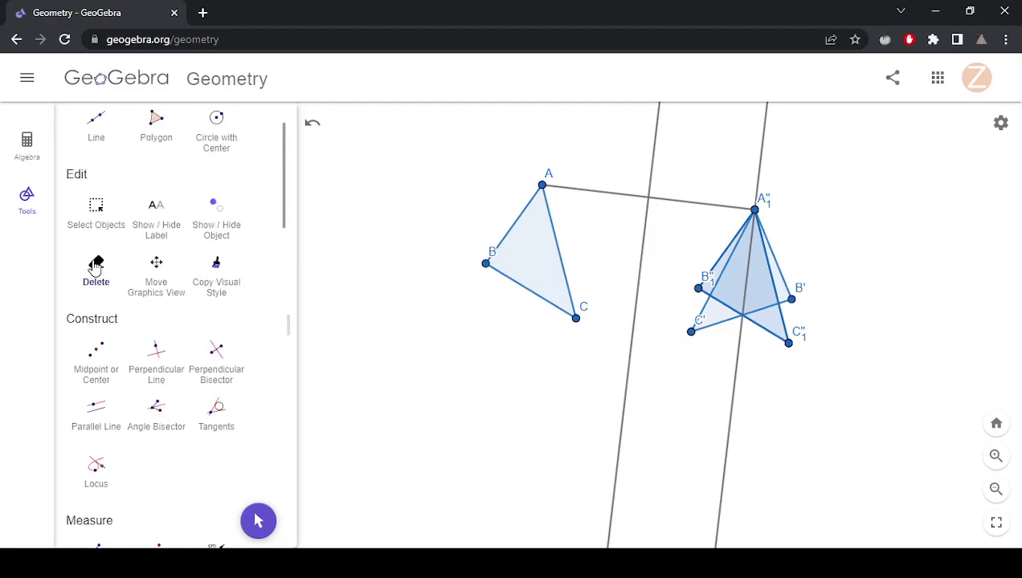
{"action": "left_click", "coordinate": [726, 249]}
{"action": "left_click", "coordinate": [691, 332]}
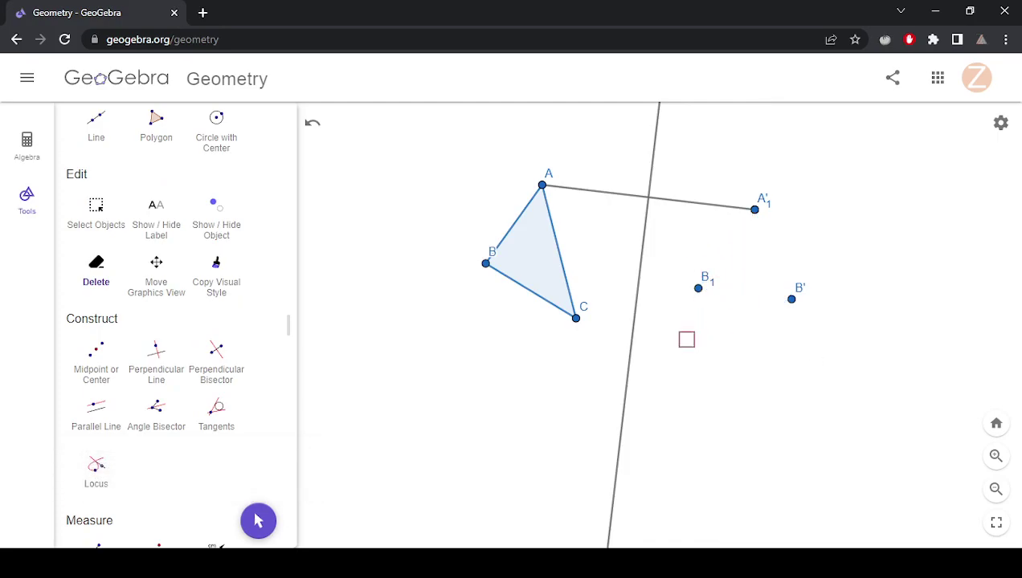
{"action": "left_click", "coordinate": [698, 287]}
{"action": "left_click", "coordinate": [754, 210]}
- Copy and paste triangle ABC, dragging the copy A1B1C1 to the right
{"action": "scroll", "coordinate": [89, 120], "scroll_direction": "up", "scroll_amount": 2}
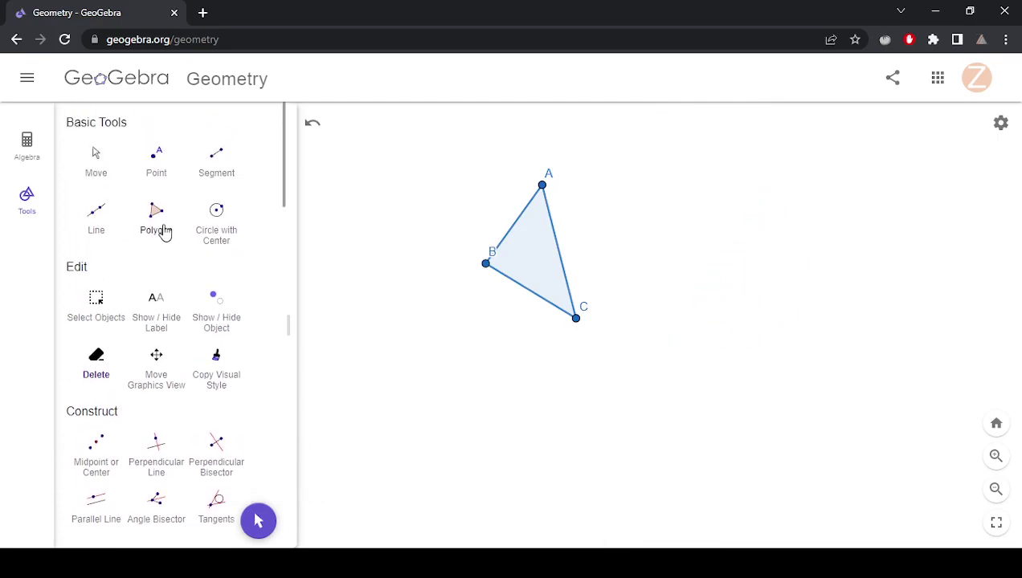
{"action": "left_click", "coordinate": [96, 157]}
{"action": "left_click", "coordinate": [550, 275]}
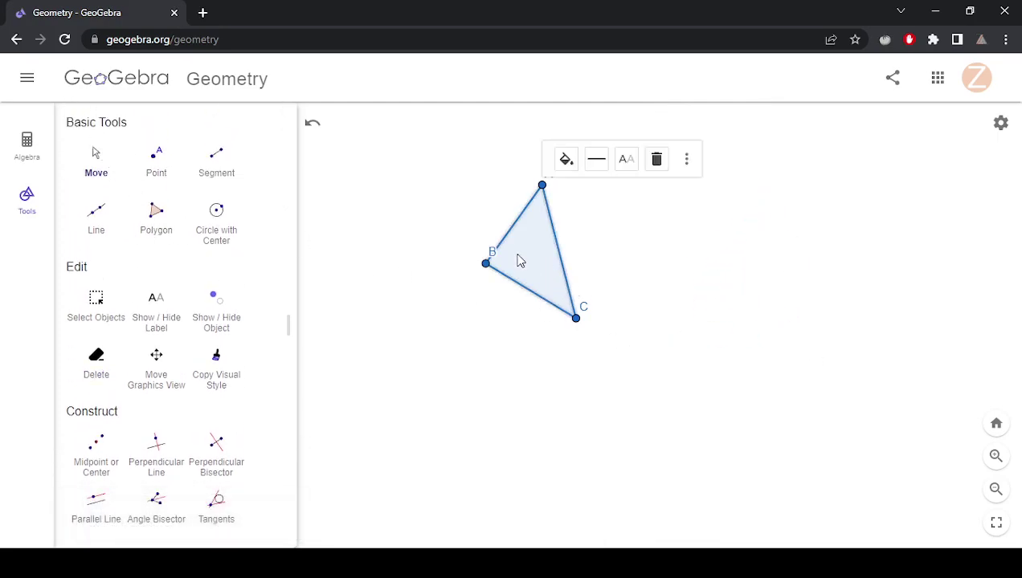
{"action": "key", "text": "ctrl+c"}
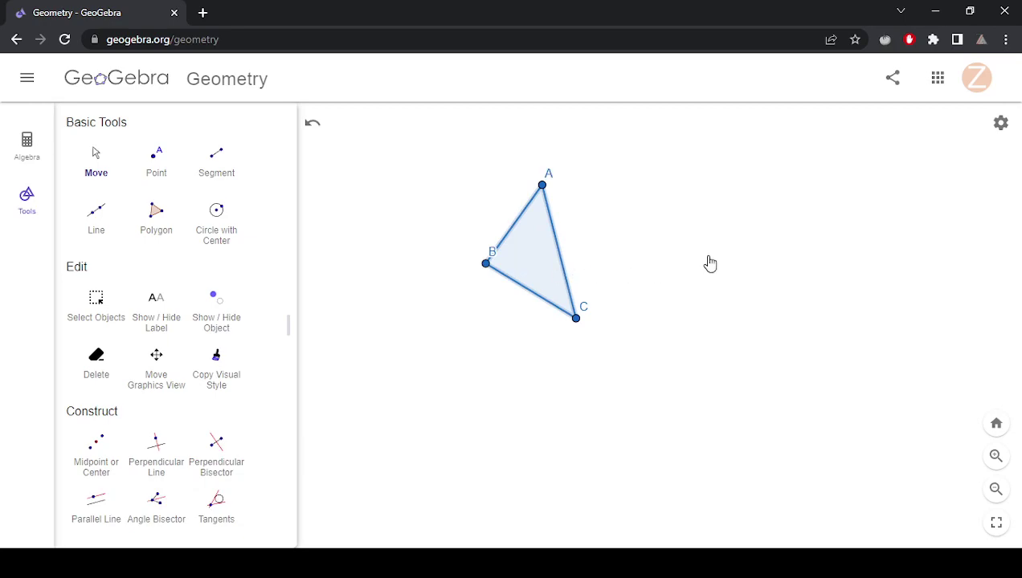
{"action": "key", "text": "ctrl+v"}
{"action": "left_click_drag", "start_coordinate": [551, 260], "coordinate": [769, 261]}
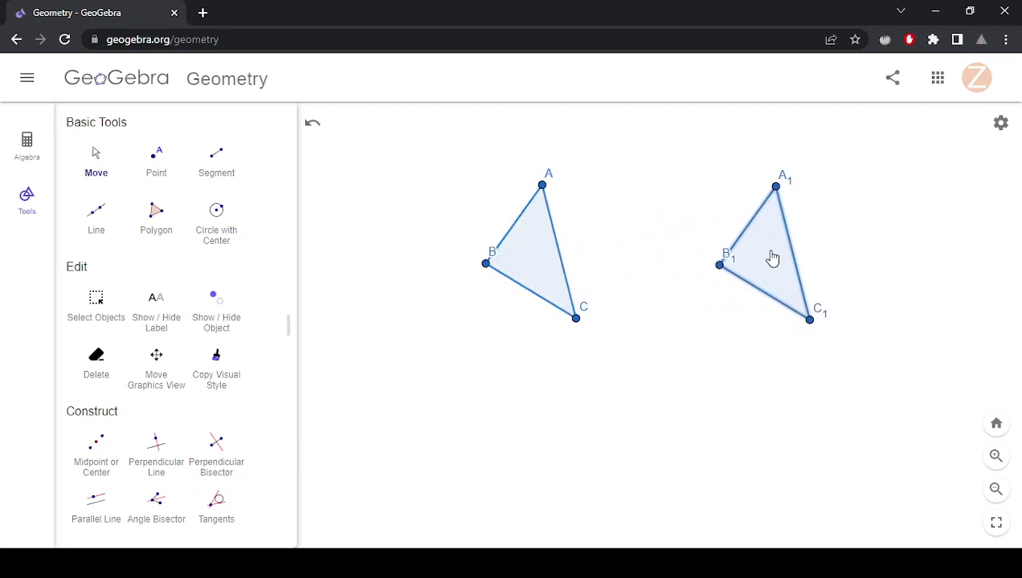
- Rotate the copy 45° counterclockwise around centre point C, creating triangle DEF
{"action": "scroll", "coordinate": [204, 336], "scroll_direction": "down", "scroll_amount": 1}
{"action": "scroll", "coordinate": [211, 339], "scroll_direction": "down", "scroll_amount": 3}
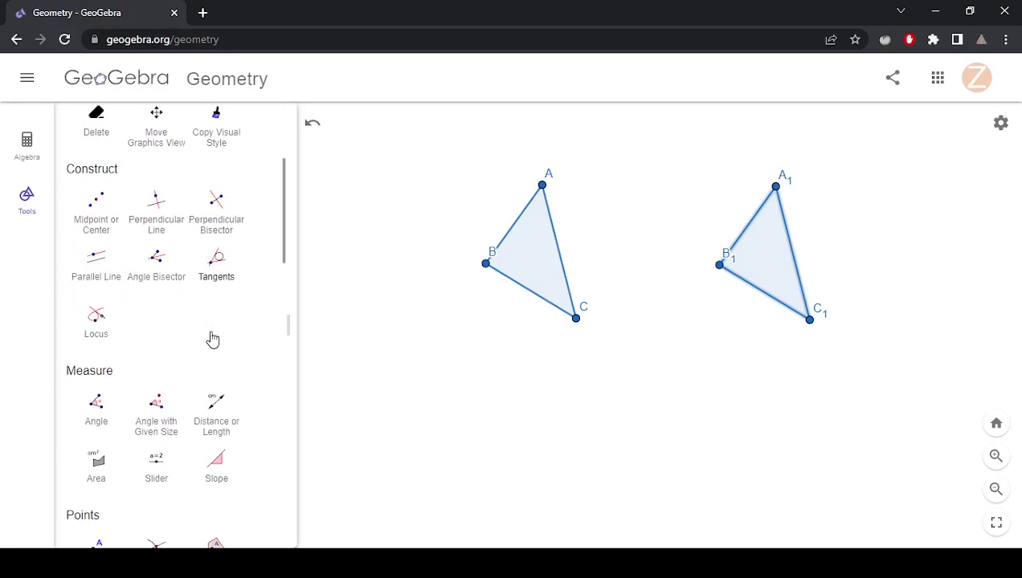
{"action": "scroll", "coordinate": [213, 340], "scroll_direction": "down", "scroll_amount": 2}
{"action": "scroll", "coordinate": [213, 340], "scroll_direction": "down", "scroll_amount": 10}
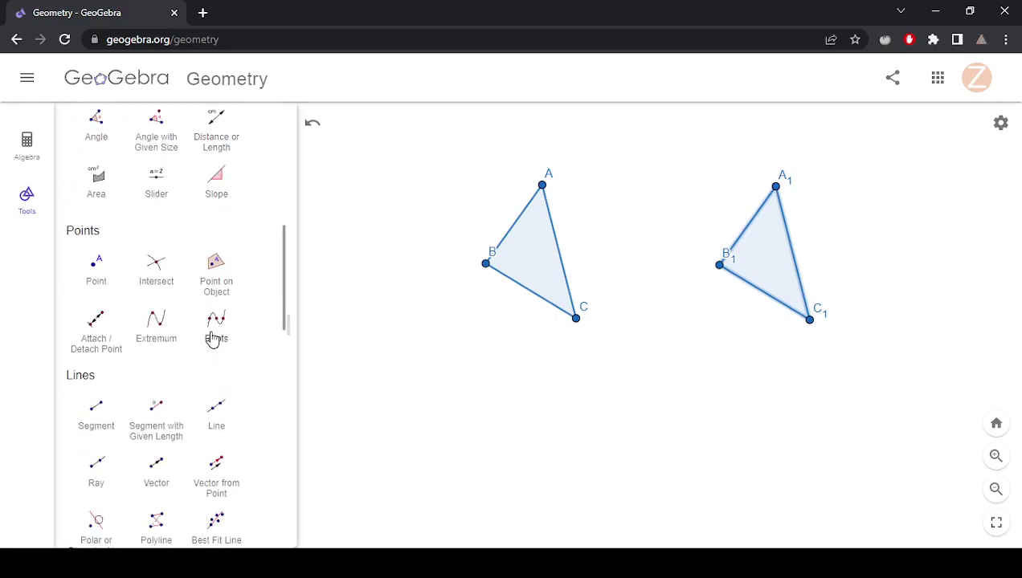
{"action": "scroll", "coordinate": [215, 338], "scroll_direction": "down", "scroll_amount": 3}
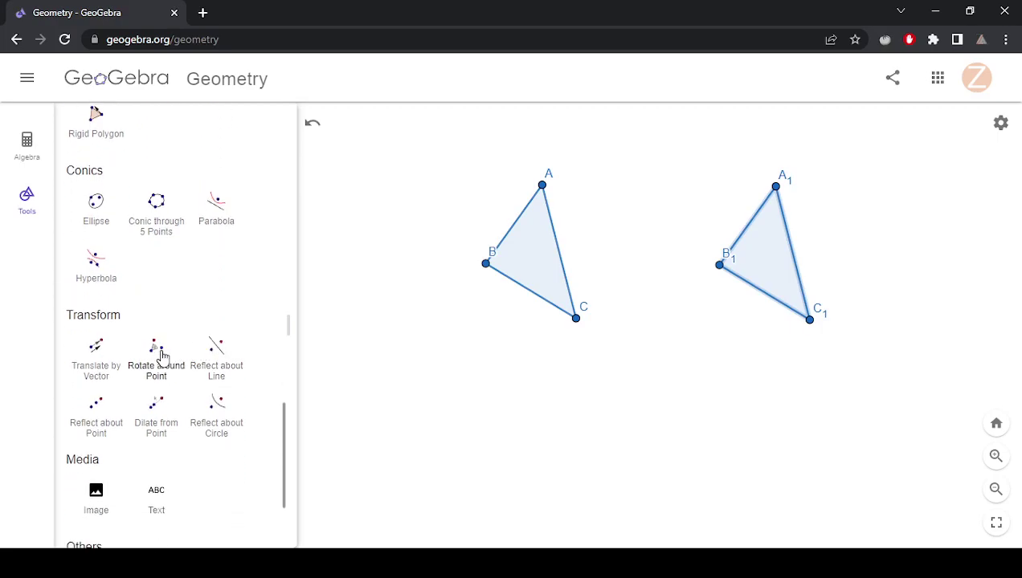
{"action": "left_click", "coordinate": [161, 356]}
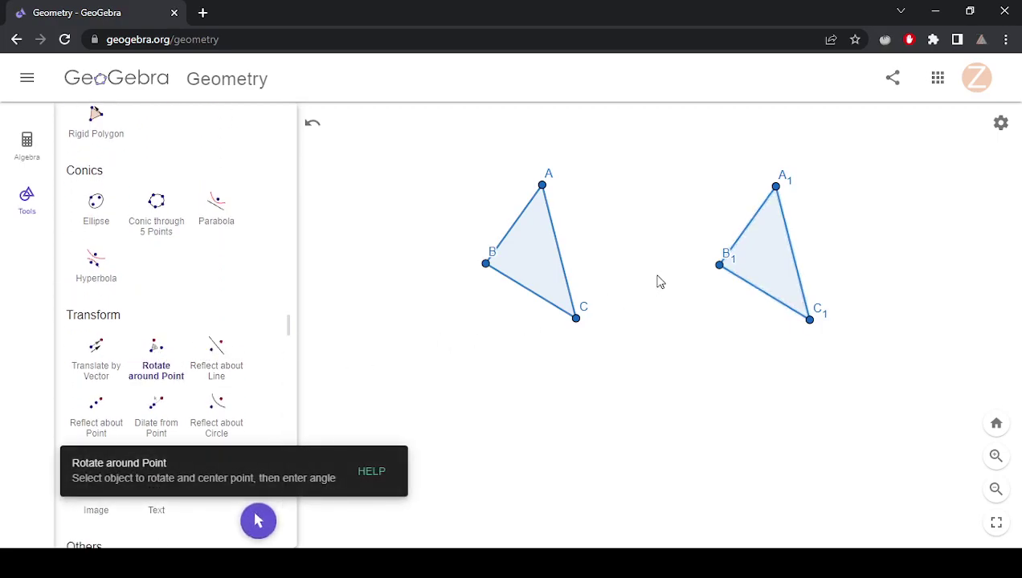
{"action": "left_click", "coordinate": [578, 321]}
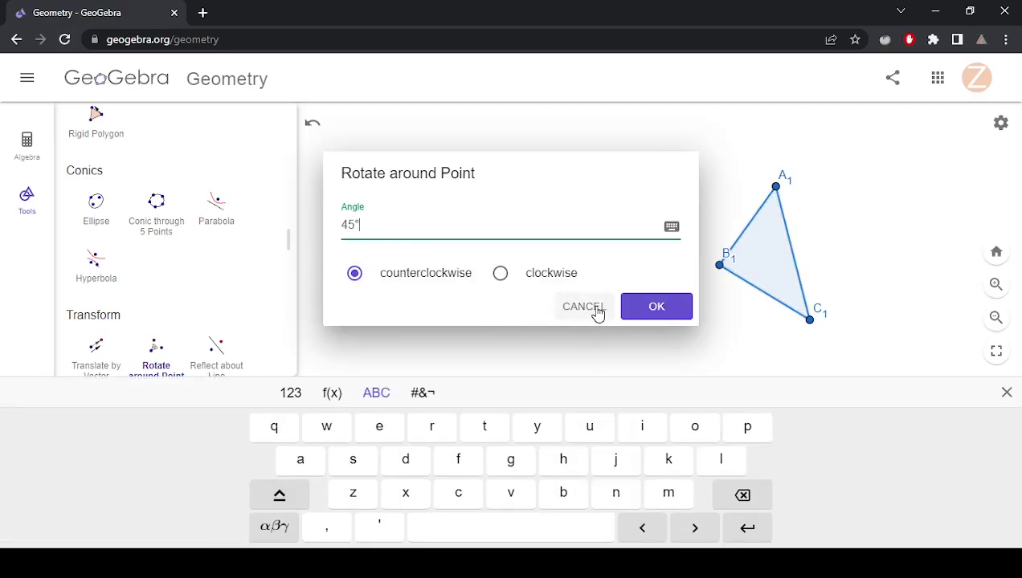
{"action": "left_click", "coordinate": [635, 310]}
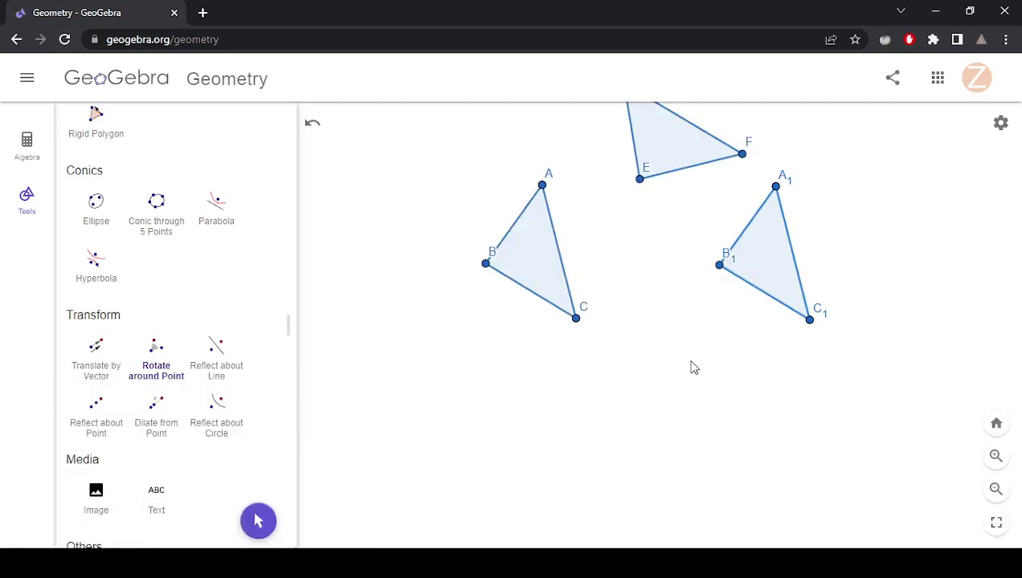
{"action": "scroll", "coordinate": [695, 369], "scroll_direction": "up", "scroll_amount": 2}
{"action": "scroll", "coordinate": [689, 366], "scroll_direction": "down", "scroll_amount": 4}
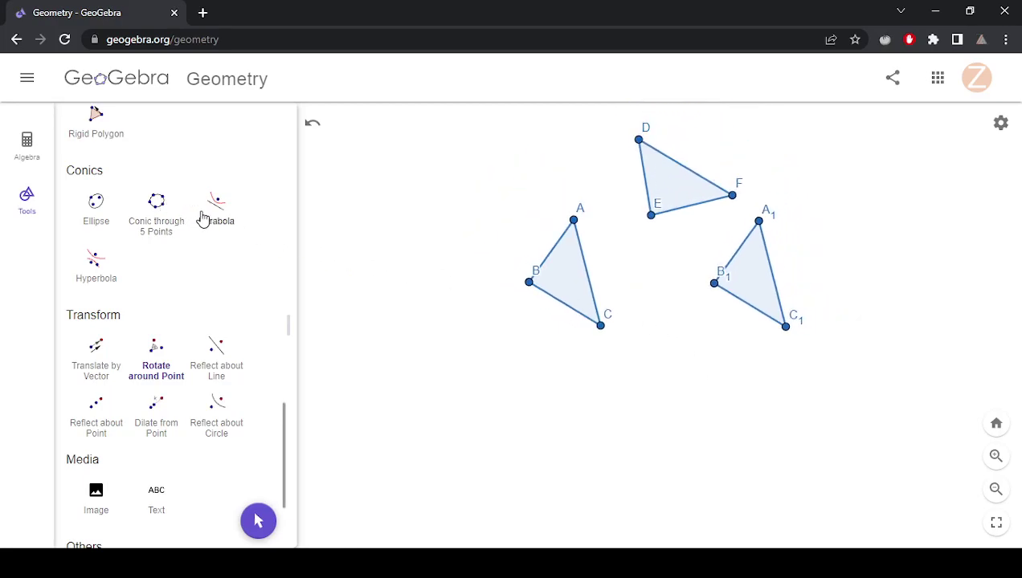
{"action": "scroll", "coordinate": [201, 218], "scroll_direction": "up", "scroll_amount": 10}
- Delete points C1, B1 and A1, removing the first copy and the rotated triangle DEF
{"action": "left_click", "coordinate": [97, 357]}
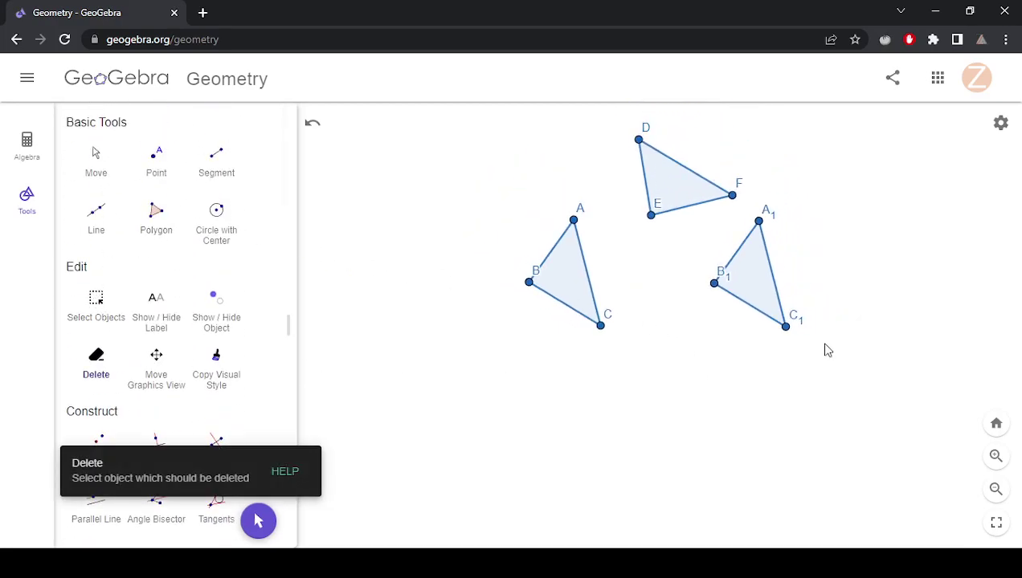
{"action": "left_click", "coordinate": [750, 305]}
{"action": "left_click", "coordinate": [758, 220]}
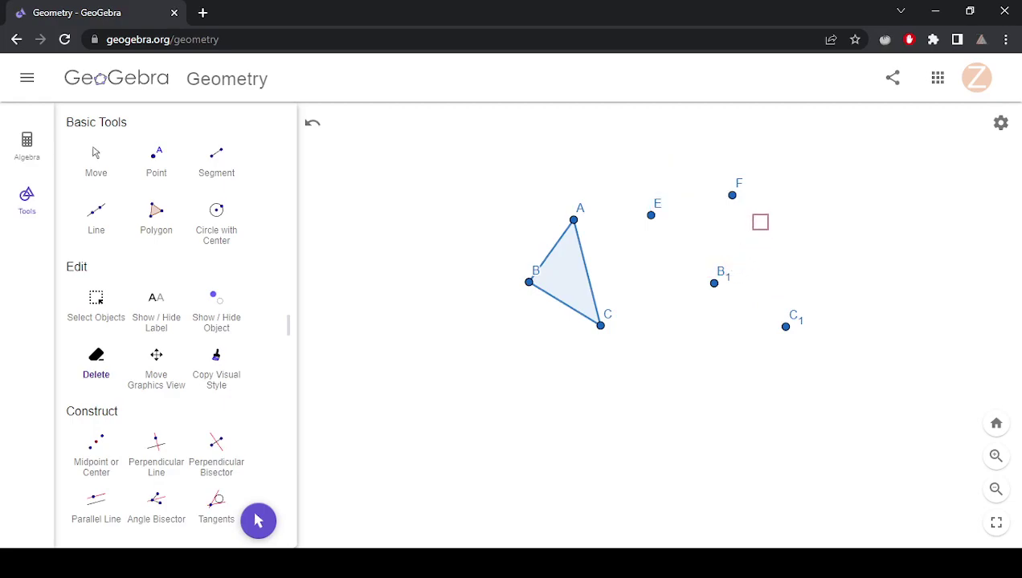
{"action": "left_click", "coordinate": [726, 275]}
{"action": "key", "text": "ctrl+z"}
{"action": "key", "text": "ctrl+z"}
{"action": "key", "text": "ctrl+z"}
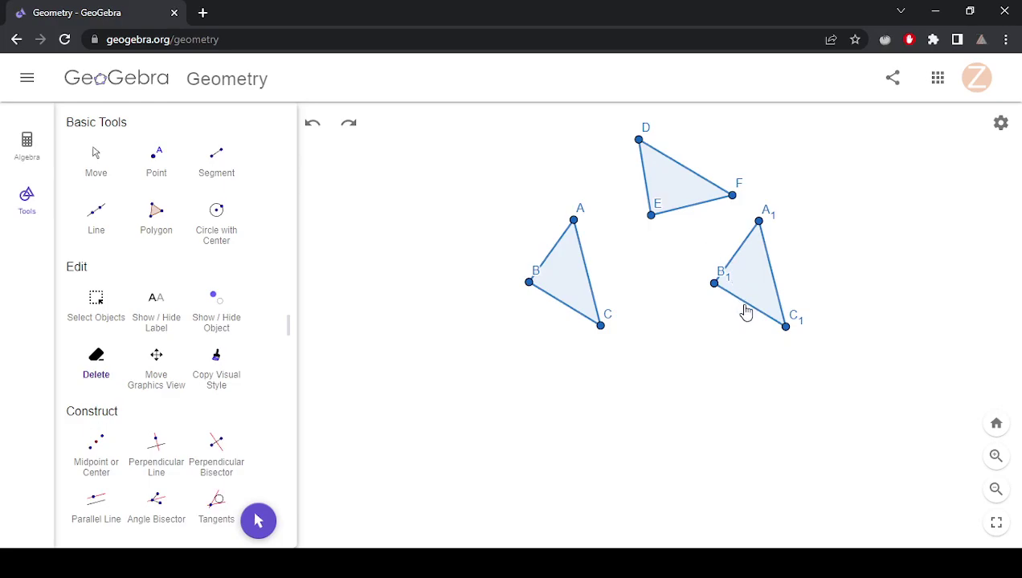
{"action": "left_click", "coordinate": [100, 365]}
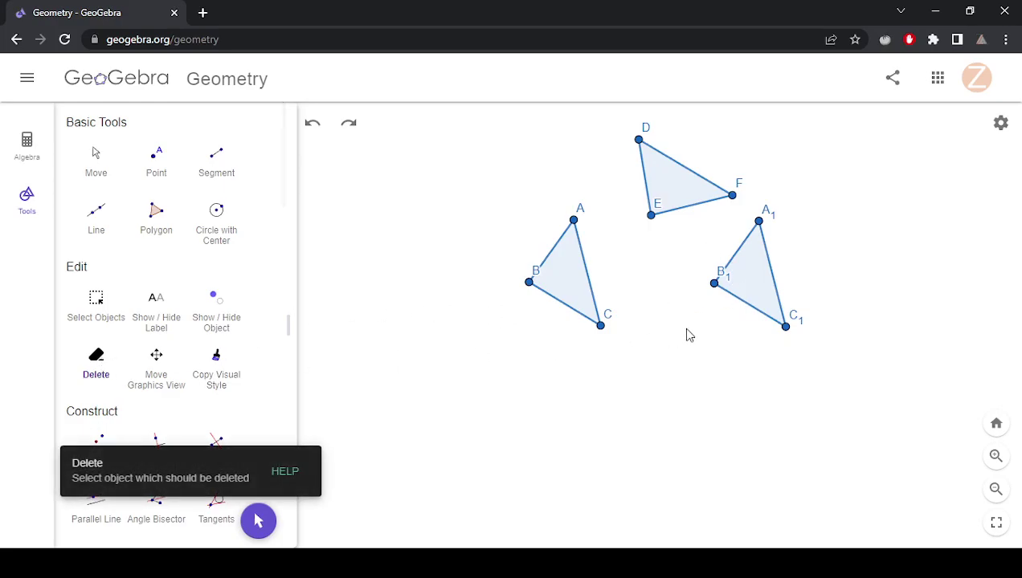
{"action": "left_click", "coordinate": [784, 325]}
{"action": "key", "text": "ctrl+z"}
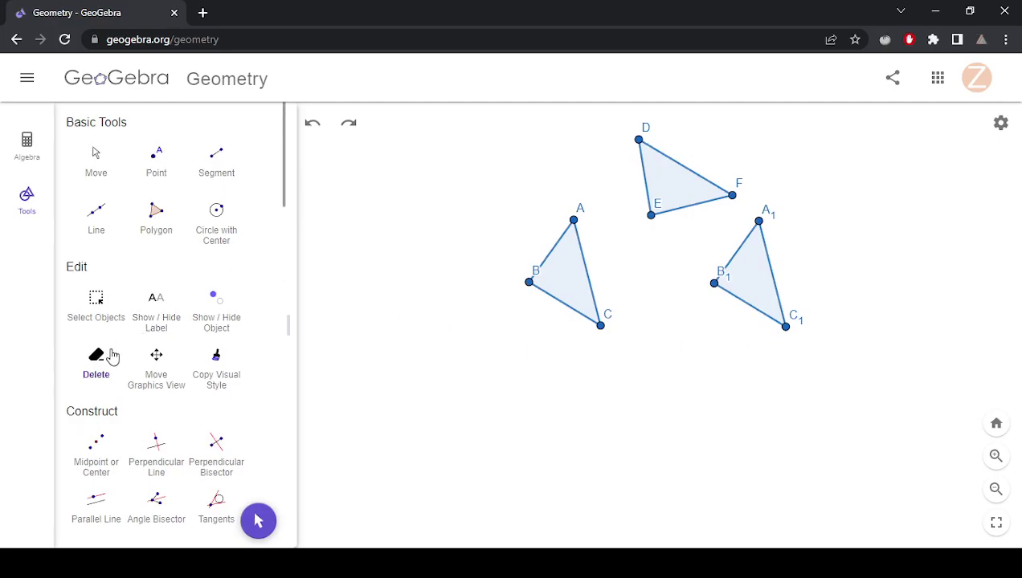
{"action": "left_click", "coordinate": [100, 365]}
{"action": "left_click", "coordinate": [785, 326]}
{"action": "left_click", "coordinate": [714, 283]}
{"action": "left_click", "coordinate": [758, 221]}
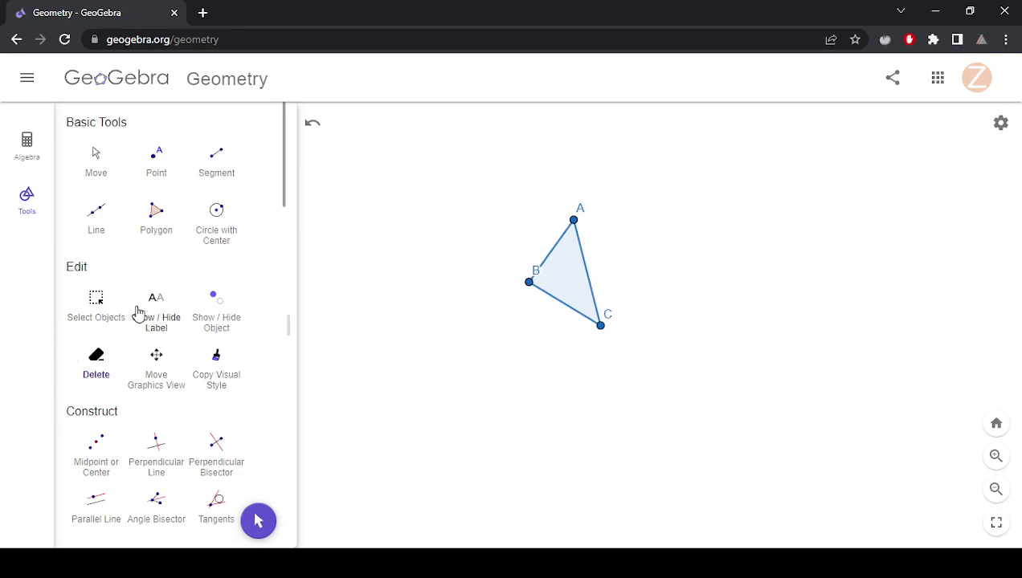
- Copy and paste triangle ABC, dragging the new copy A1B1C1 to its right
{"action": "left_click", "coordinate": [92, 159]}
{"action": "left_click", "coordinate": [575, 291]}
{"action": "left_click", "coordinate": [746, 286]}
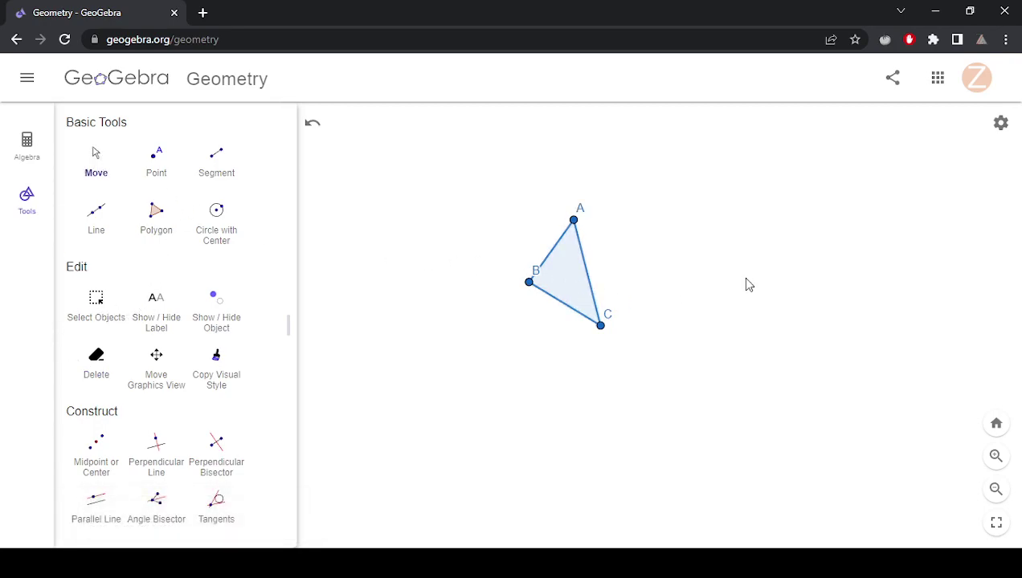
{"action": "key", "text": "ctrl+z"}
{"action": "left_click_drag", "start_coordinate": [563, 285], "coordinate": [785, 319]}
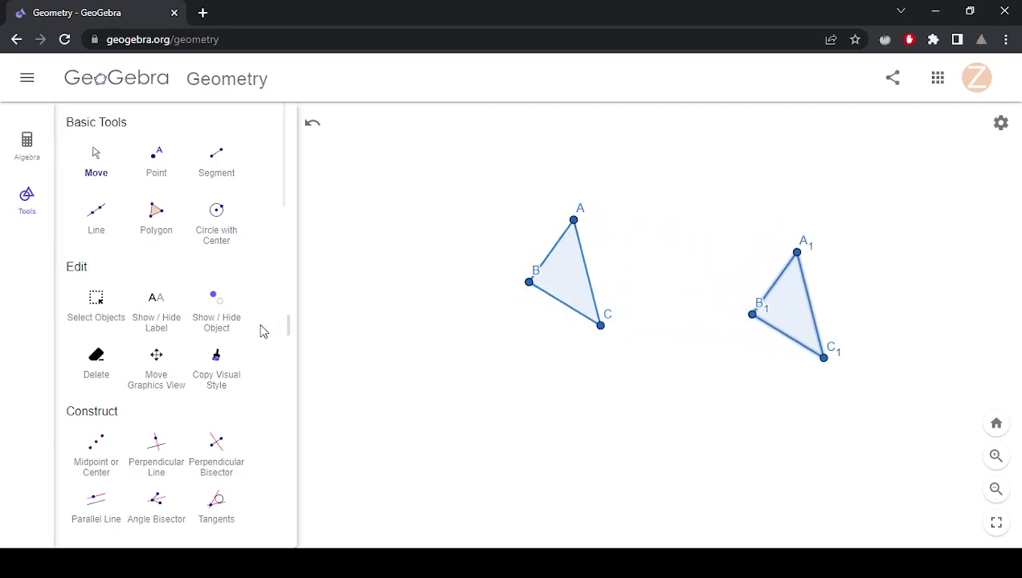
- Bring up the context menu of triangle A1B1C1 and scroll the Tools panel to the Transform section
{"action": "scroll", "coordinate": [233, 354], "scroll_direction": "down", "scroll_amount": 5}
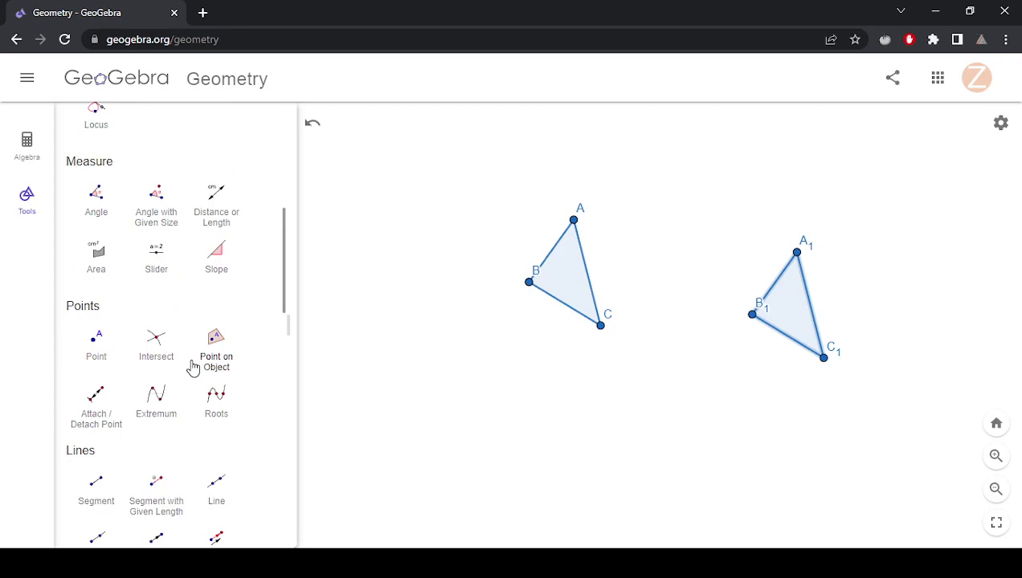
{"action": "right_click", "coordinate": [791, 300]}
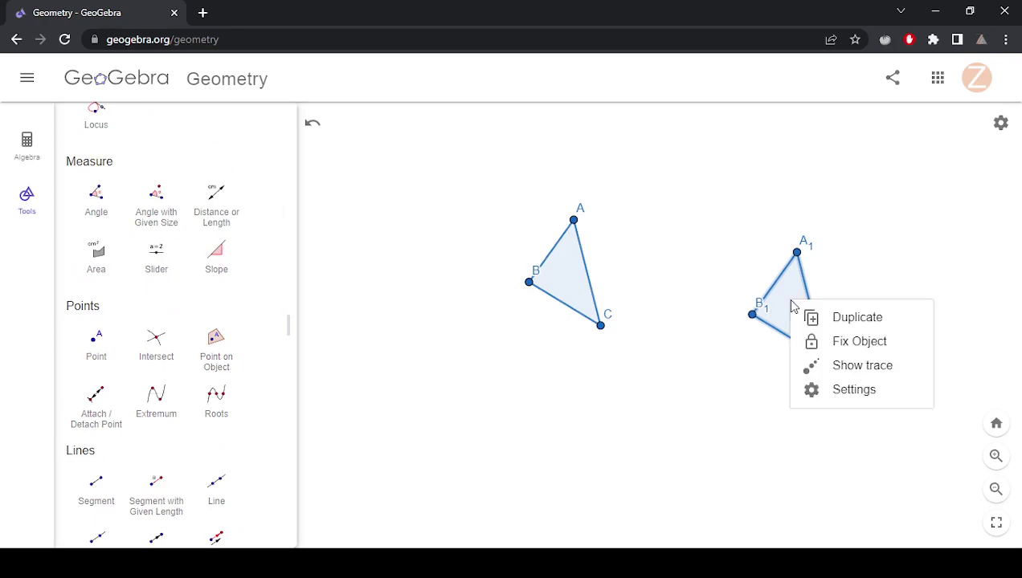
{"action": "scroll", "coordinate": [166, 418], "scroll_direction": "down", "scroll_amount": 1}
{"action": "scroll", "coordinate": [207, 396], "scroll_direction": "down", "scroll_amount": 8}
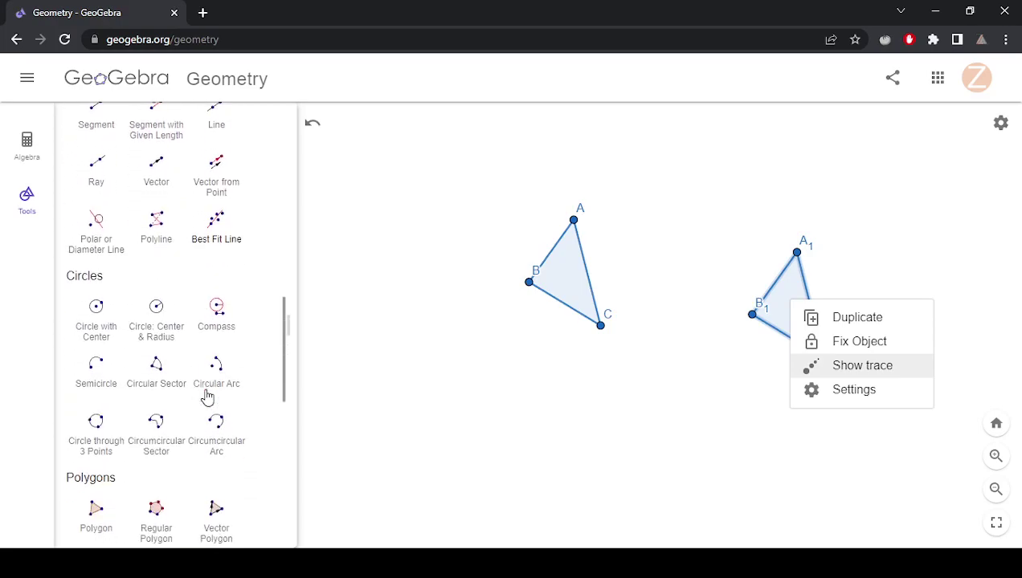
{"action": "scroll", "coordinate": [208, 396], "scroll_direction": "down", "scroll_amount": 5}
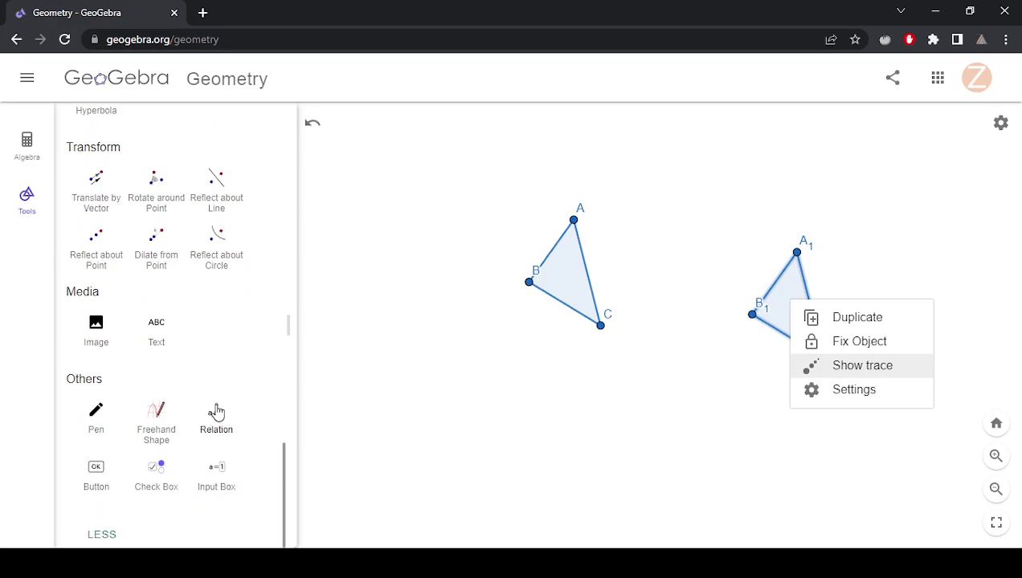
{"action": "scroll", "coordinate": [207, 426], "scroll_direction": "up", "scroll_amount": 3}
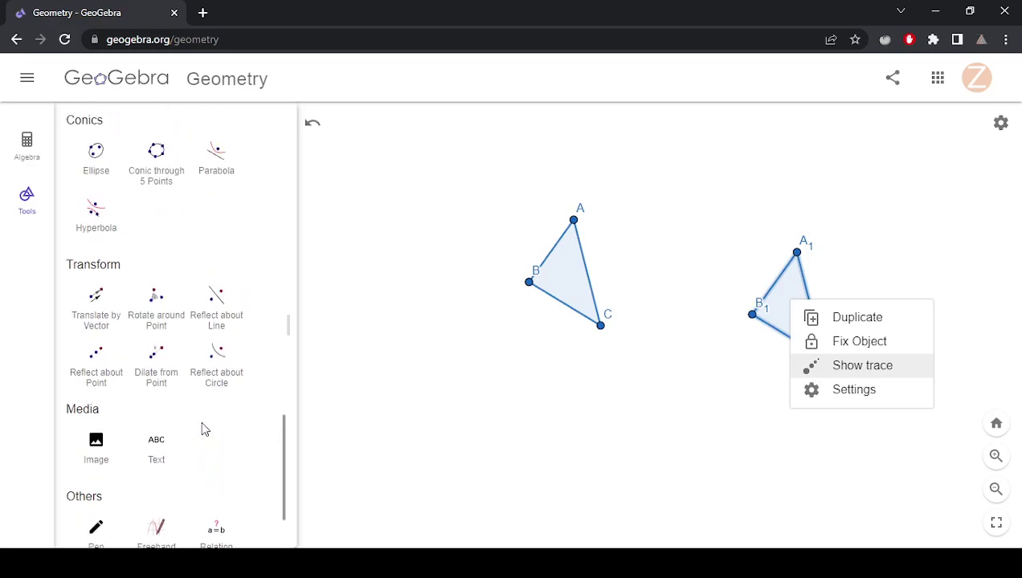
{"action": "scroll", "coordinate": [177, 421], "scroll_direction": "up", "scroll_amount": 2}
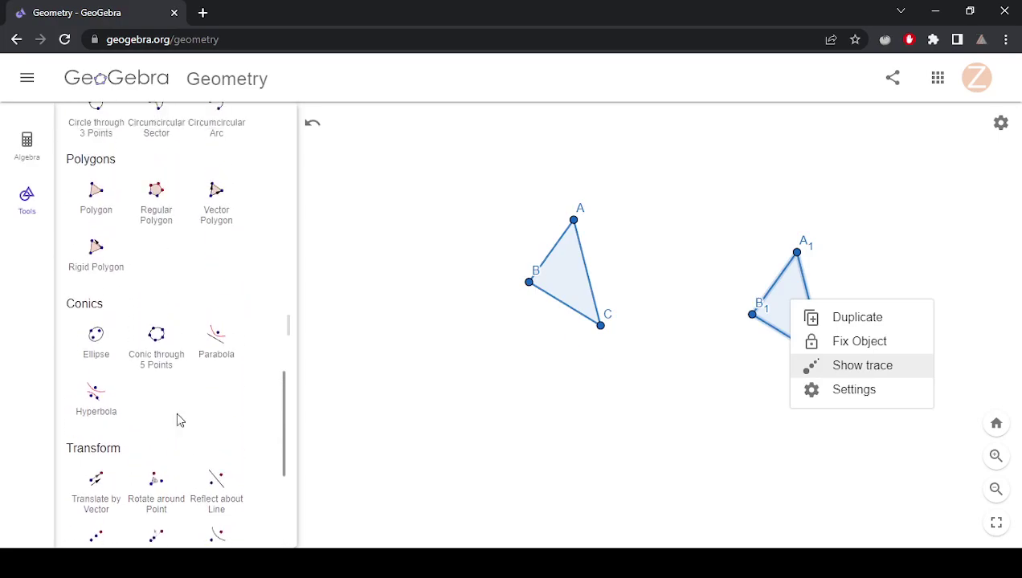
{"action": "scroll", "coordinate": [178, 421], "scroll_direction": "up", "scroll_amount": 8}
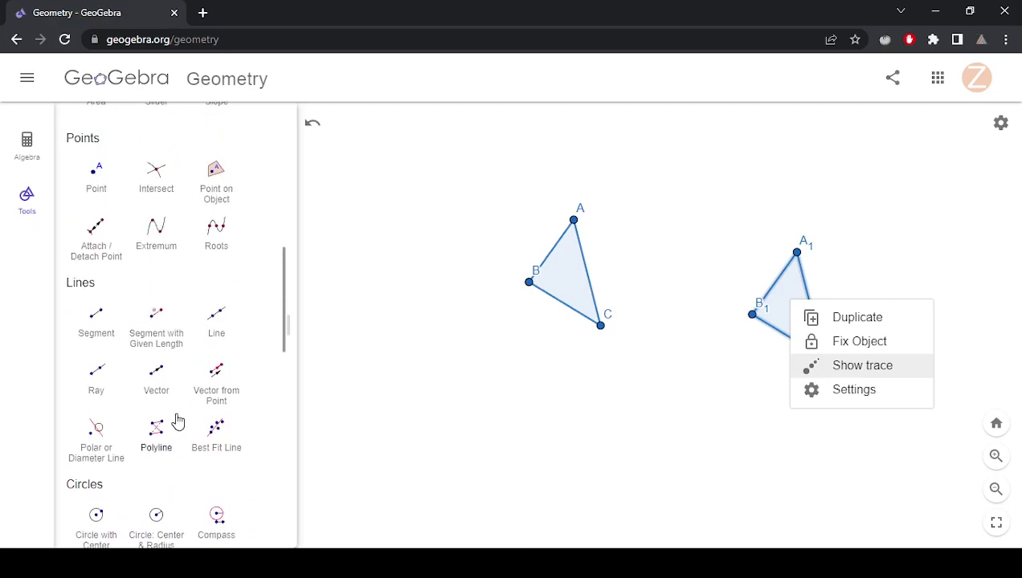
{"action": "scroll", "coordinate": [177, 421], "scroll_direction": "up", "scroll_amount": 4}
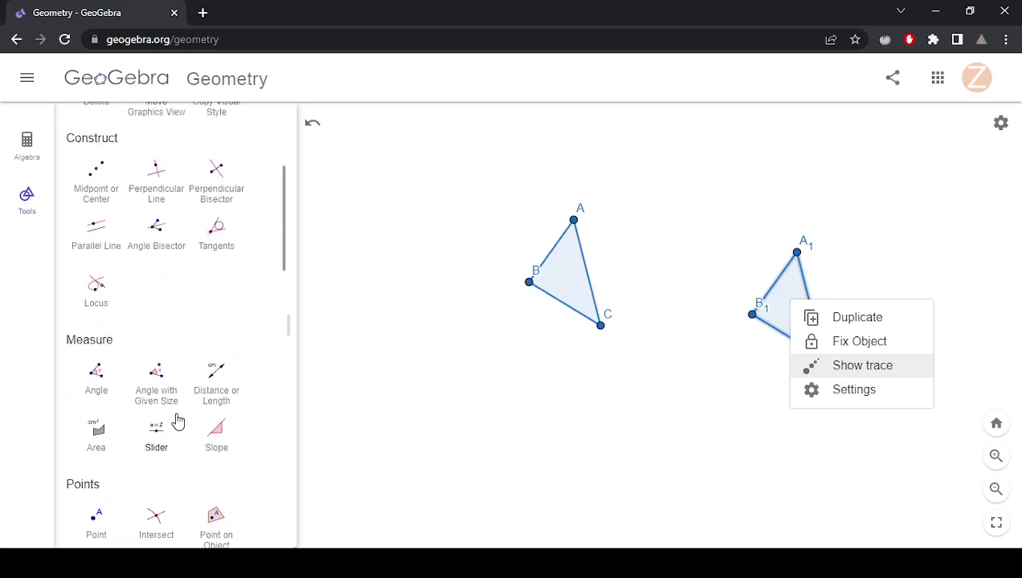
{"action": "scroll", "coordinate": [178, 421], "scroll_direction": "up", "scroll_amount": 4}
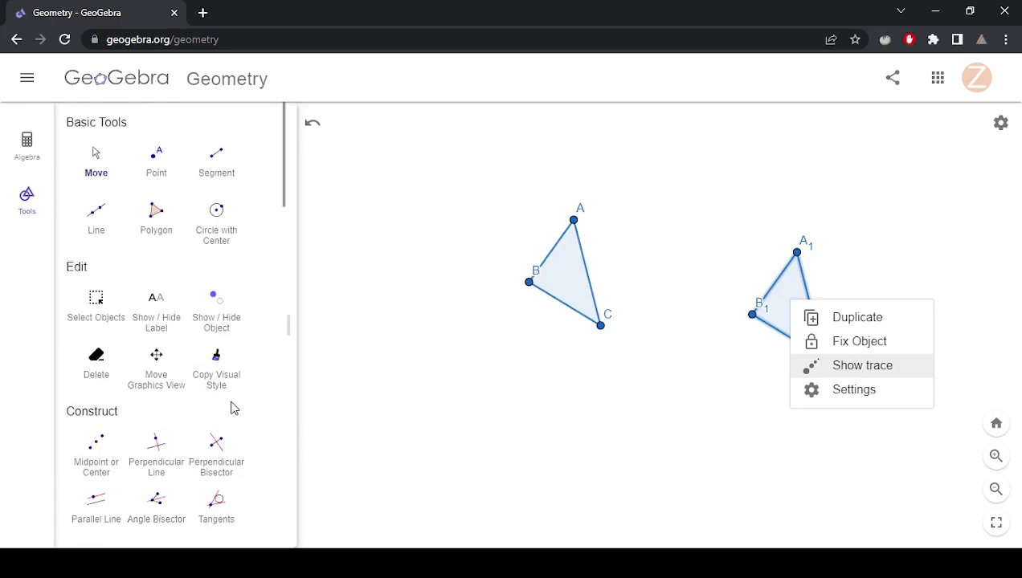
{"action": "scroll", "coordinate": [232, 409], "scroll_direction": "down", "scroll_amount": 5}
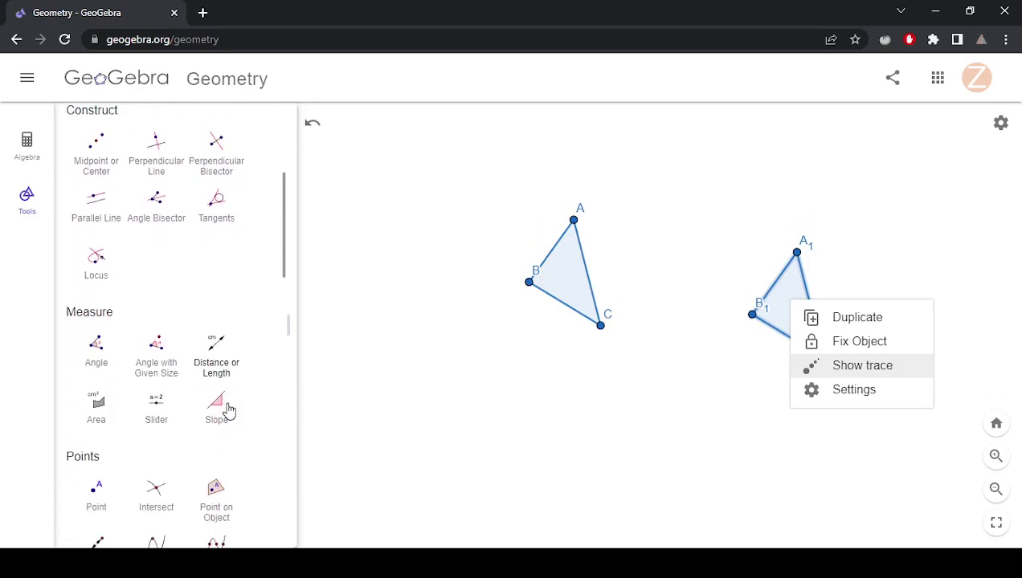
{"action": "scroll", "coordinate": [229, 410], "scroll_direction": "down", "scroll_amount": 4}
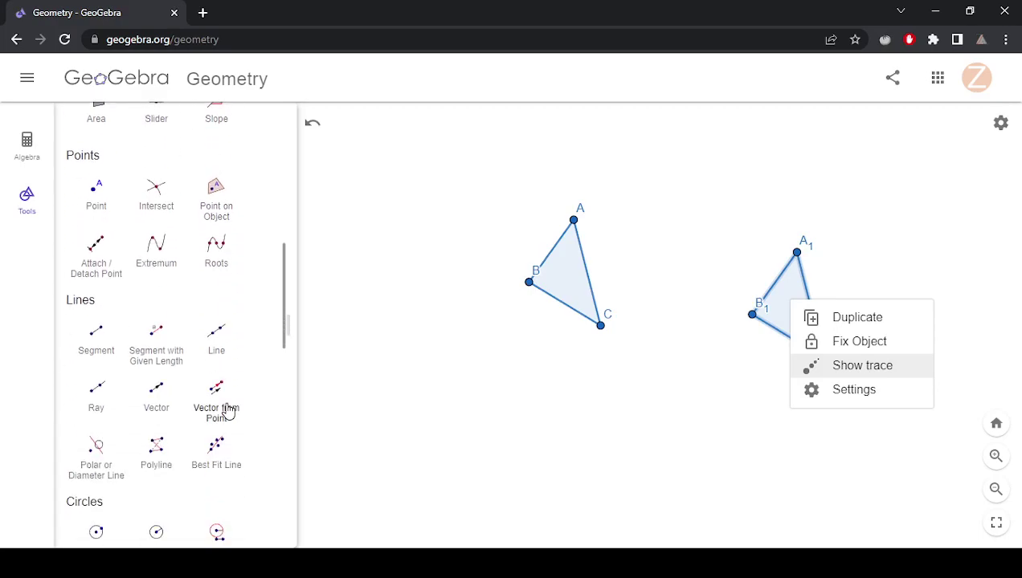
{"action": "scroll", "coordinate": [229, 411], "scroll_direction": "down", "scroll_amount": 5}
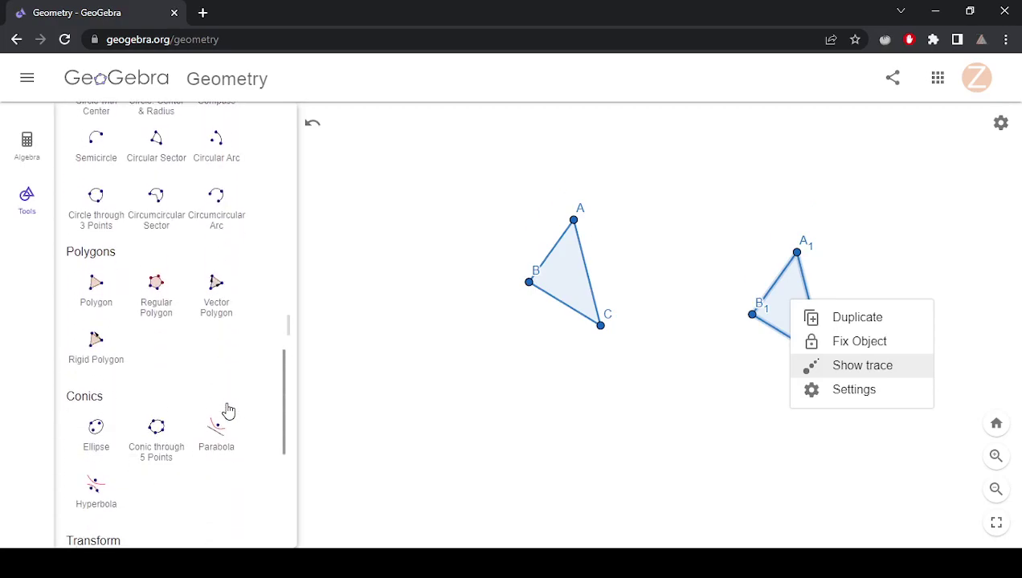
{"action": "scroll", "coordinate": [227, 409], "scroll_direction": "down", "scroll_amount": 5}
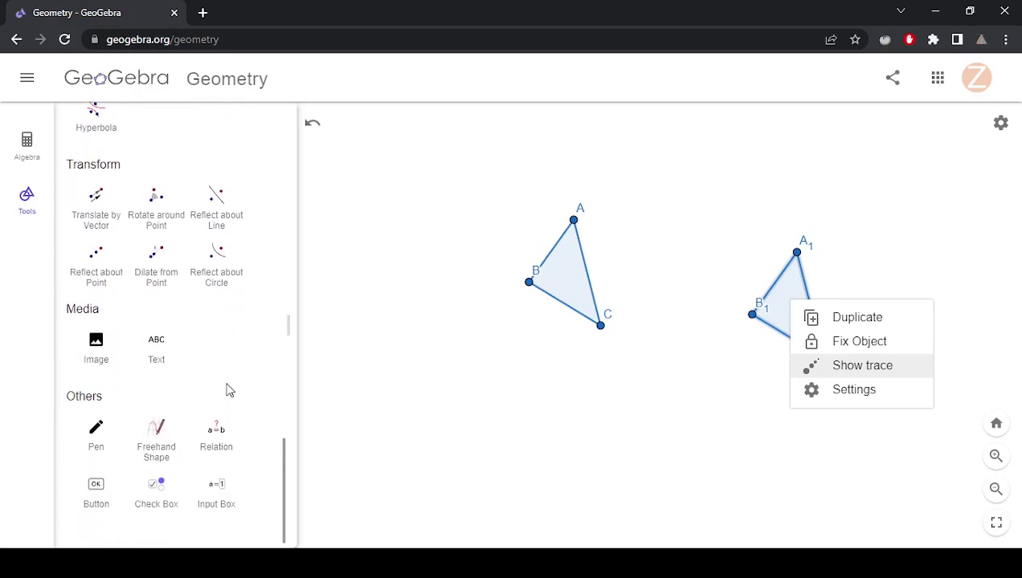
- Rotate the triangle 45° counterclockwise around a newly placed centre D, creating triangle EFG
{"action": "left_click", "coordinate": [156, 202]}
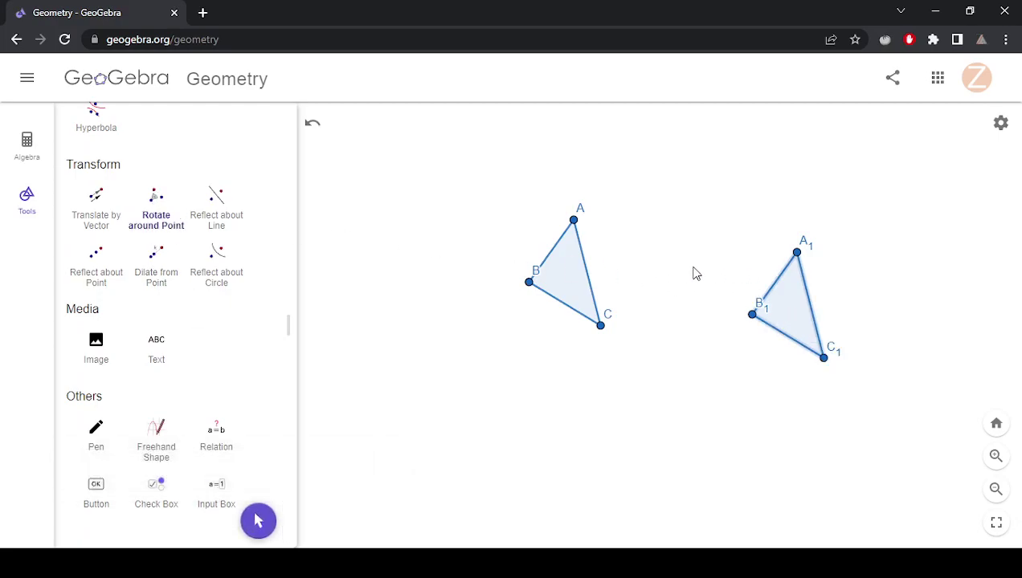
{"action": "left_click", "coordinate": [663, 269]}
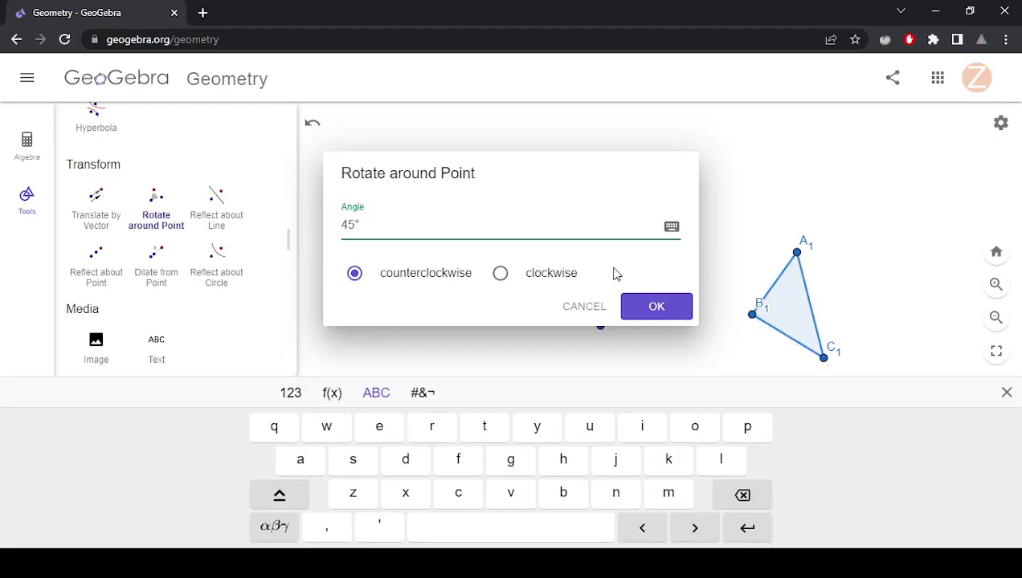
{"action": "left_click", "coordinate": [655, 307]}
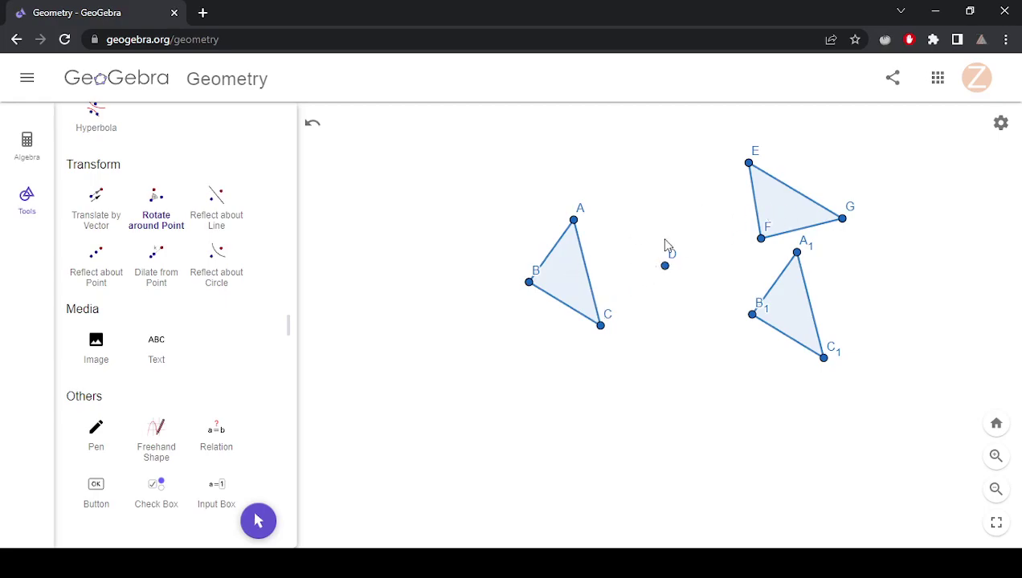
{"action": "scroll", "coordinate": [196, 347], "scroll_direction": "up", "scroll_amount": 6}
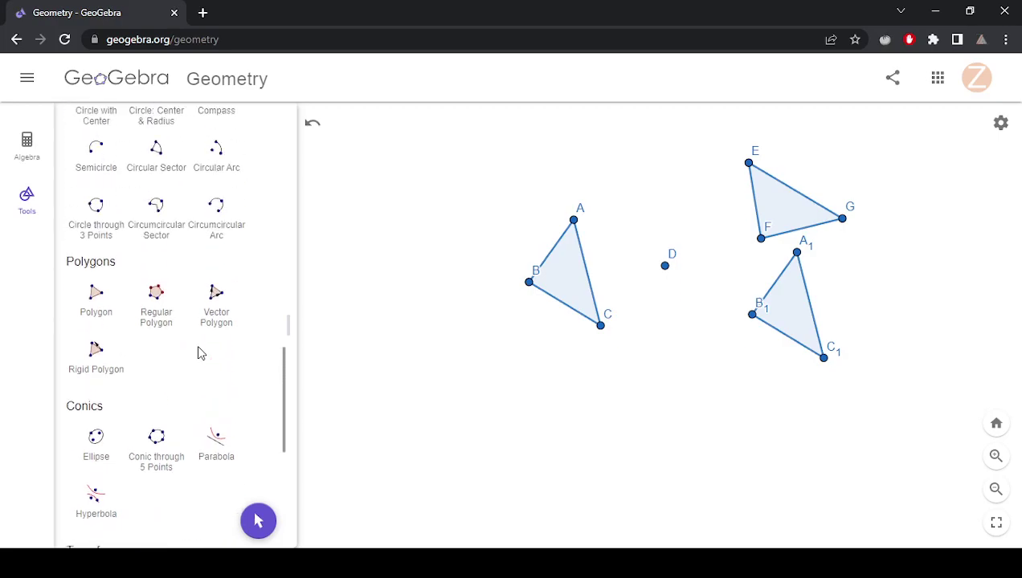
- Construct the perpendicular bisector of points A and E
{"action": "scroll", "coordinate": [206, 347], "scroll_direction": "down", "scroll_amount": 3}
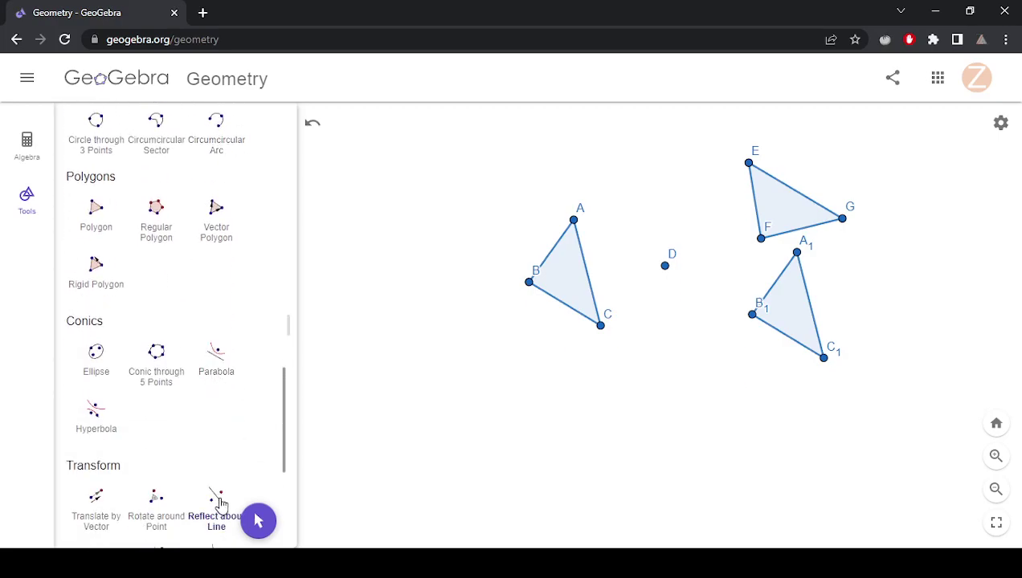
{"action": "left_click", "coordinate": [217, 506]}
{"action": "left_click", "coordinate": [574, 221]}
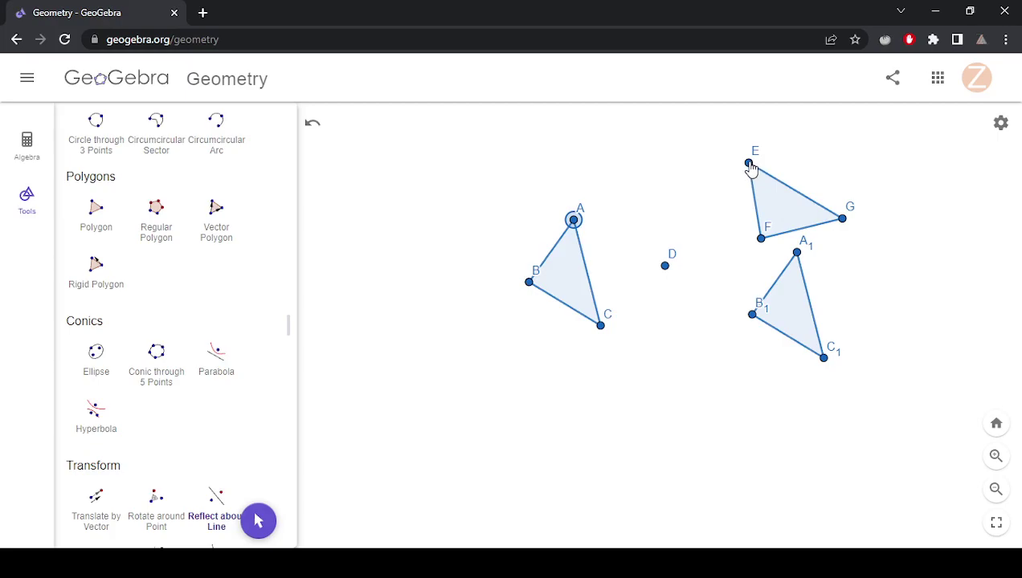
{"action": "scroll", "coordinate": [273, 406], "scroll_direction": "up", "scroll_amount": 10}
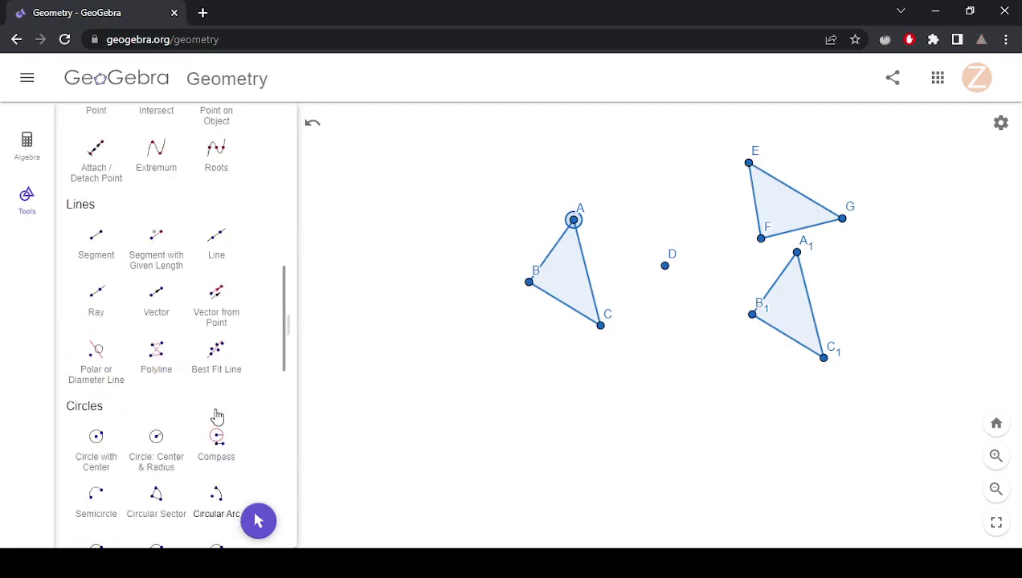
{"action": "left_click", "coordinate": [156, 383]}
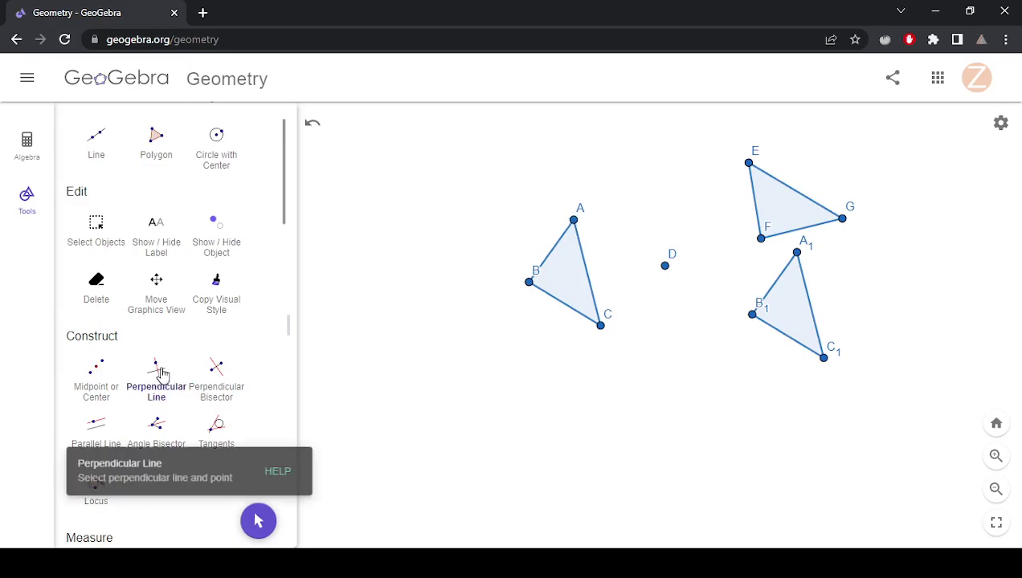
{"action": "left_click", "coordinate": [246, 368]}
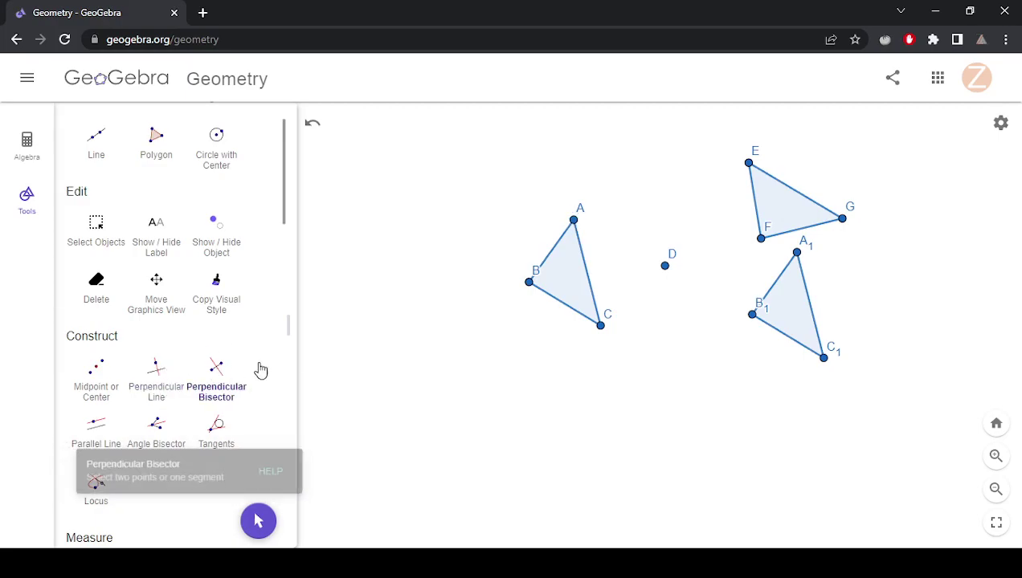
{"action": "left_click", "coordinate": [573, 220]}
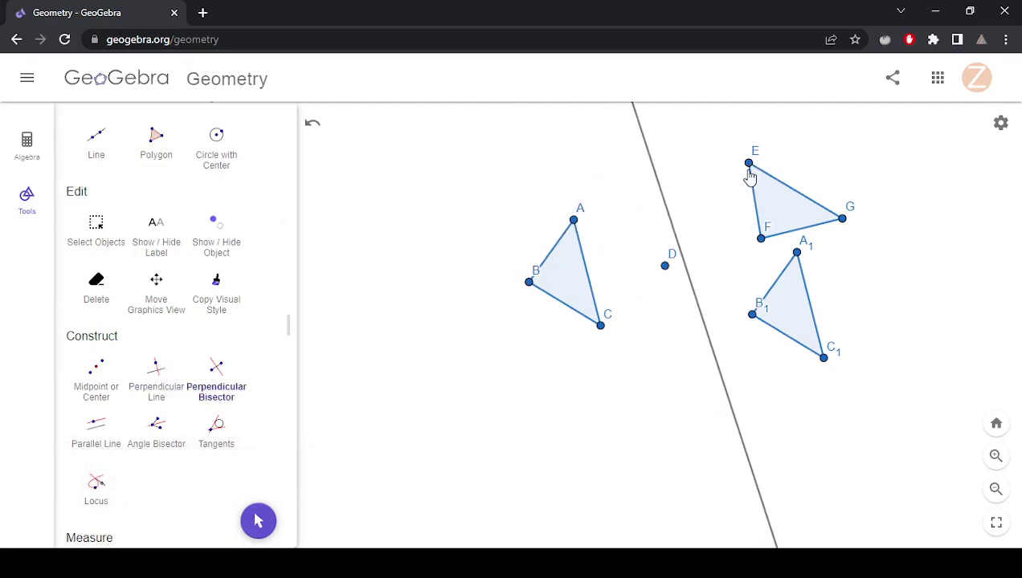
{"action": "scroll", "coordinate": [194, 389], "scroll_direction": "down", "scroll_amount": 6}
{"action": "scroll", "coordinate": [194, 388], "scroll_direction": "down", "scroll_amount": 8}
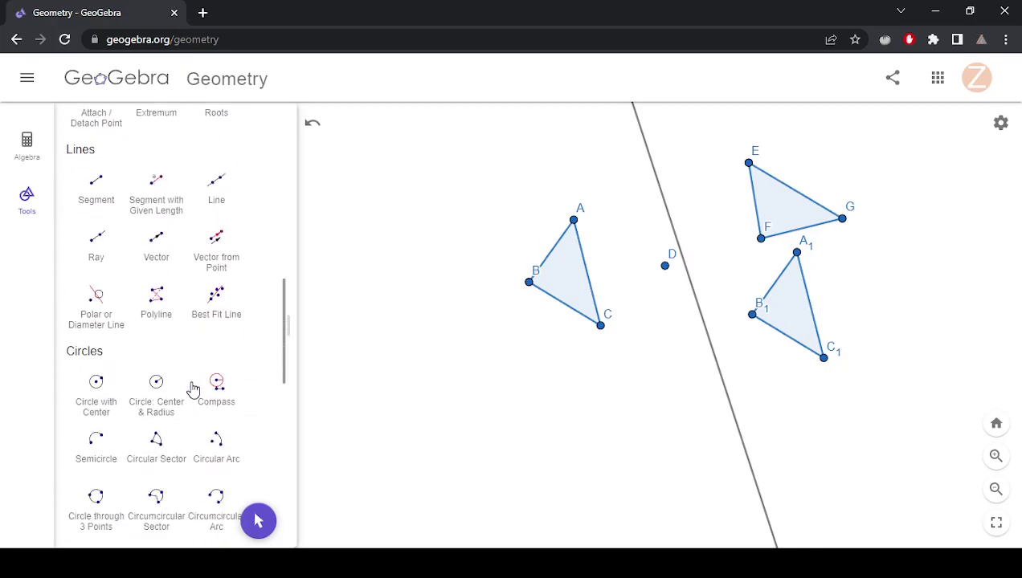
{"action": "scroll", "coordinate": [194, 388], "scroll_direction": "up", "scroll_amount": 5}
{"action": "scroll", "coordinate": [201, 388], "scroll_direction": "down", "scroll_amount": 5}
- Reflect triangle ABC across the perpendicular bisector, producing triangle A'B'C'
{"action": "left_click", "coordinate": [216, 427]}
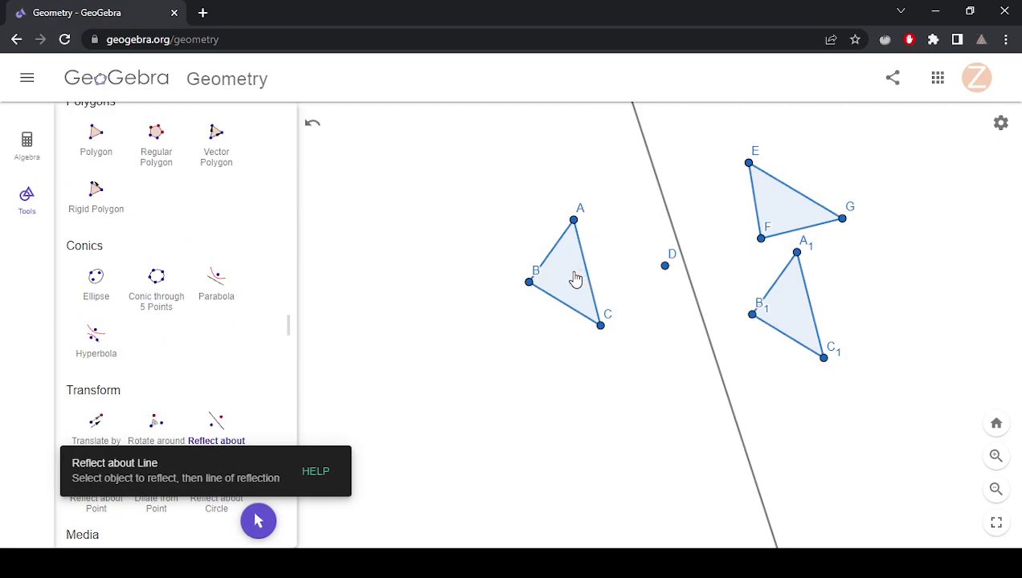
{"action": "left_click", "coordinate": [575, 281]}
{"action": "left_click", "coordinate": [778, 215]}
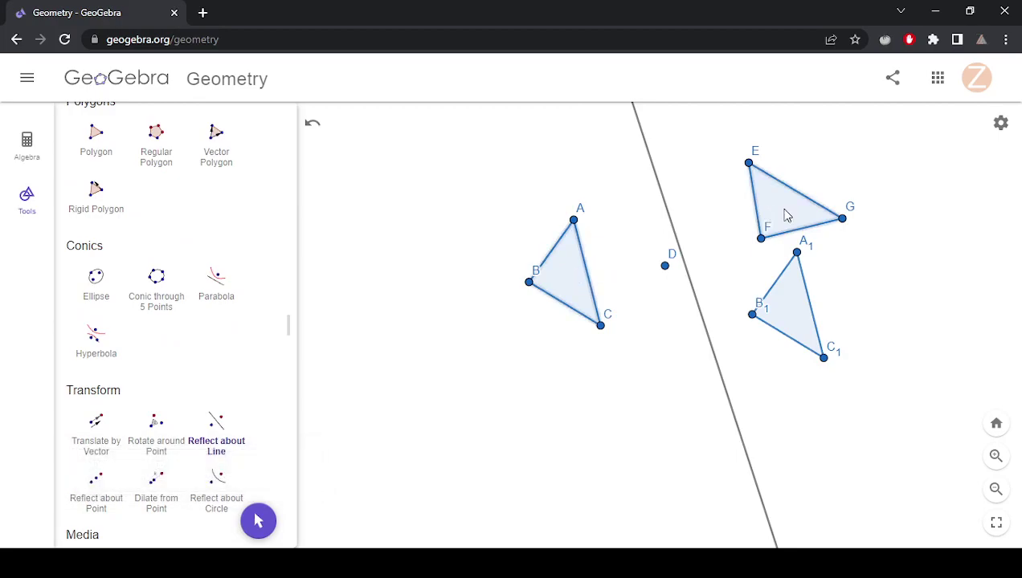
{"action": "key", "text": "Escape"}
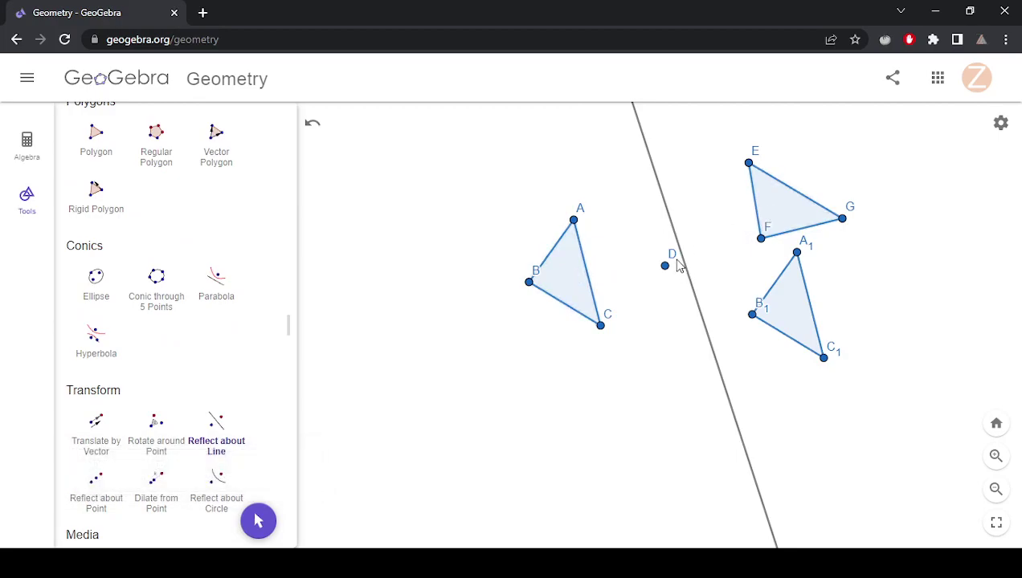
{"action": "left_click", "coordinate": [553, 276]}
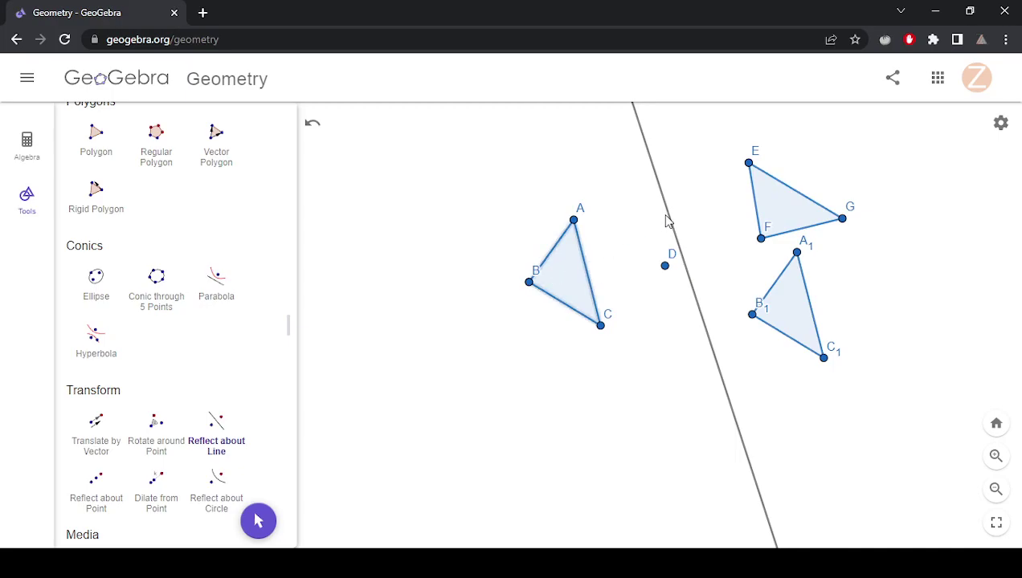
{"action": "left_click", "coordinate": [670, 223]}
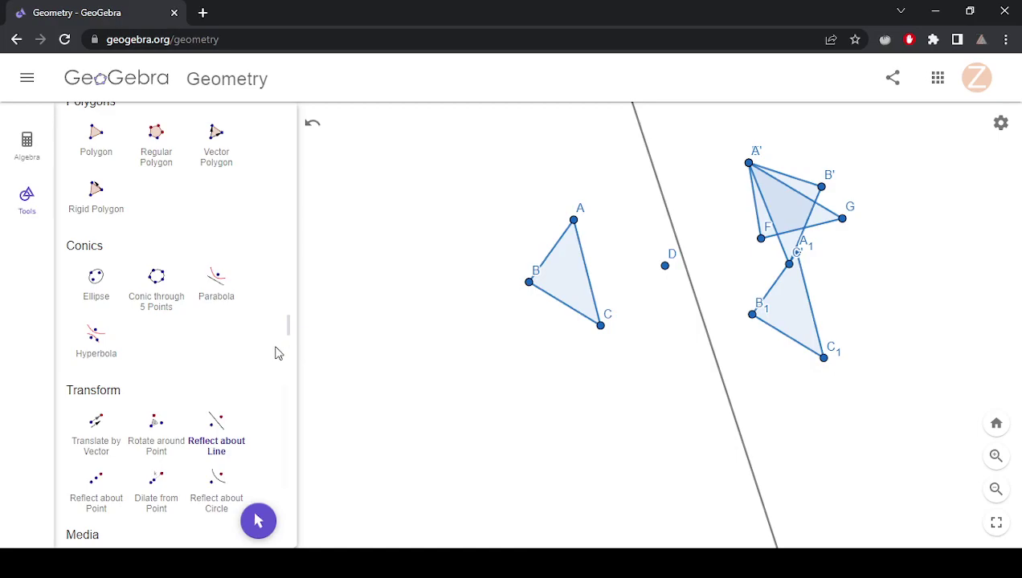
- Construct the perpendicular bisector of points F and B'
{"action": "scroll", "coordinate": [217, 346], "scroll_direction": "up", "scroll_amount": 5}
{"action": "scroll", "coordinate": [216, 342], "scroll_direction": "down", "scroll_amount": 3}
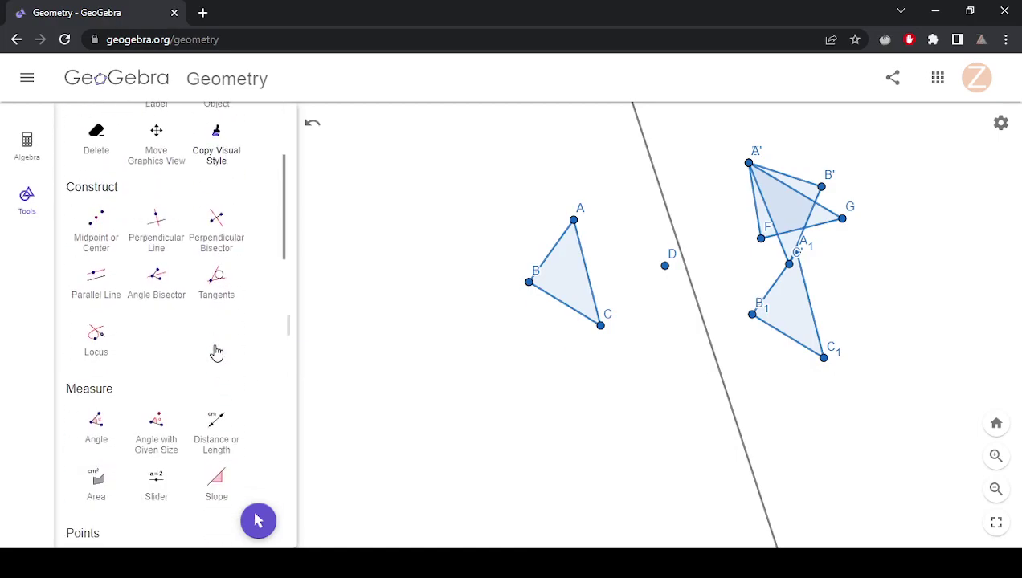
{"action": "left_click", "coordinate": [217, 218]}
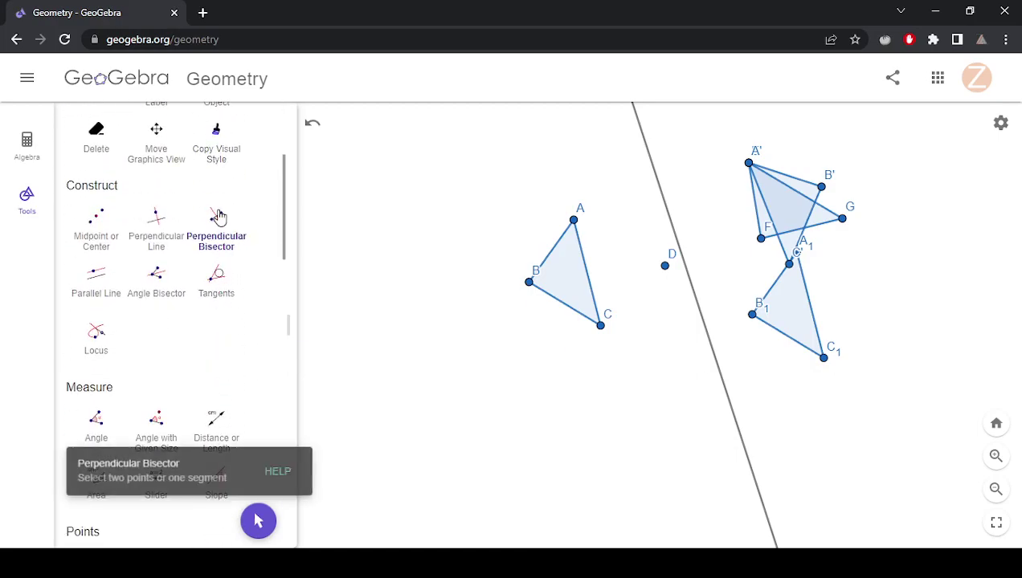
{"action": "left_click", "coordinate": [763, 241]}
{"action": "left_click", "coordinate": [822, 188]}
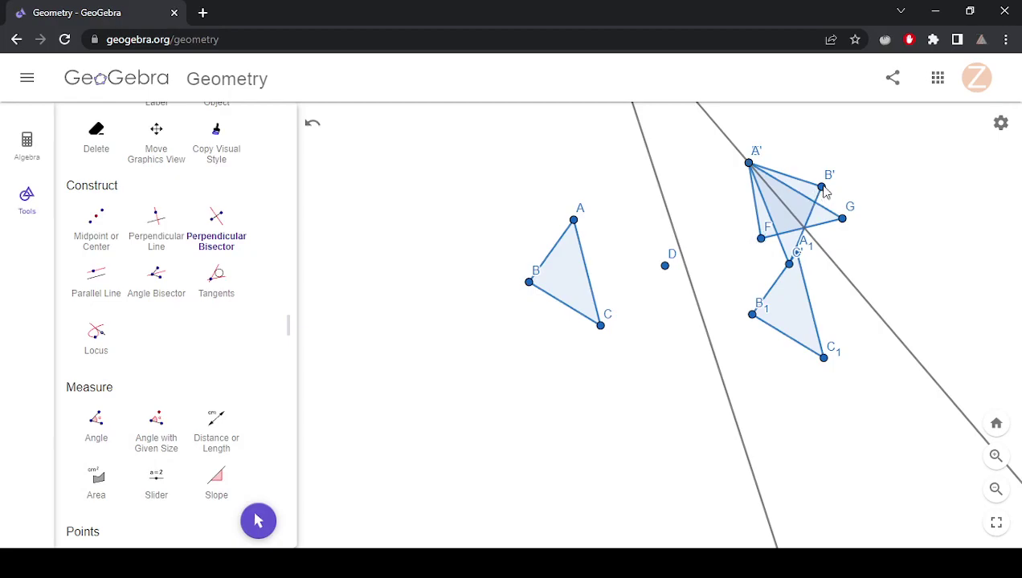
- Reflect triangle A'B'C' across the bisector of FB', giving the double-primed triangle
{"action": "scroll", "coordinate": [206, 376], "scroll_direction": "down", "scroll_amount": 8}
{"action": "left_click", "coordinate": [207, 375]}
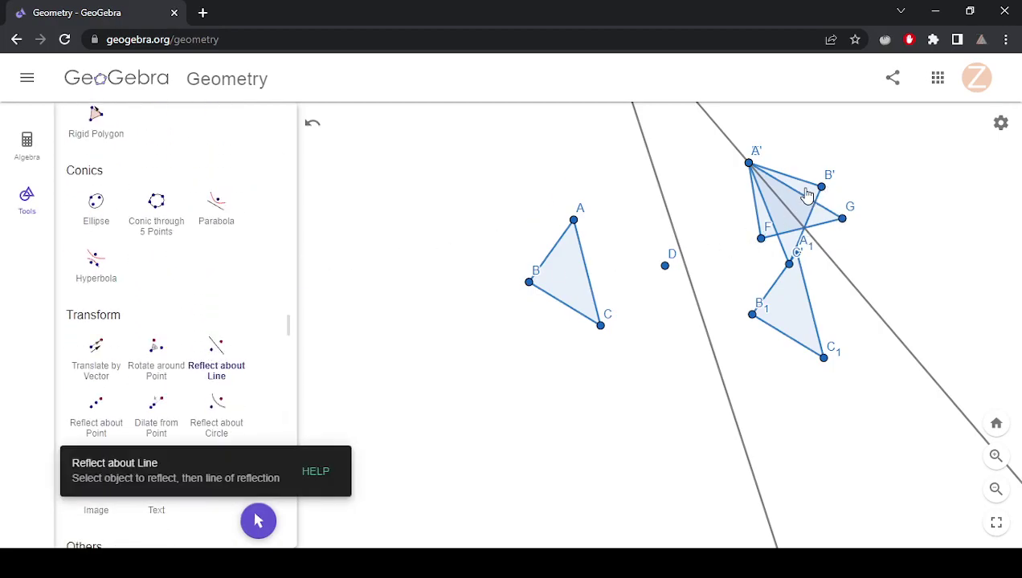
{"action": "left_click", "coordinate": [794, 245]}
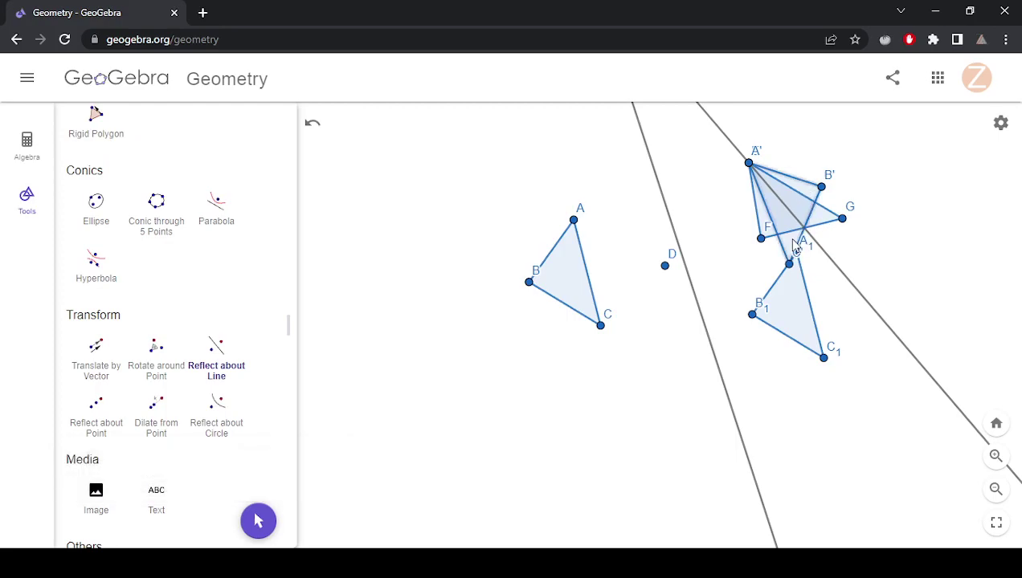
{"action": "left_click", "coordinate": [736, 151]}
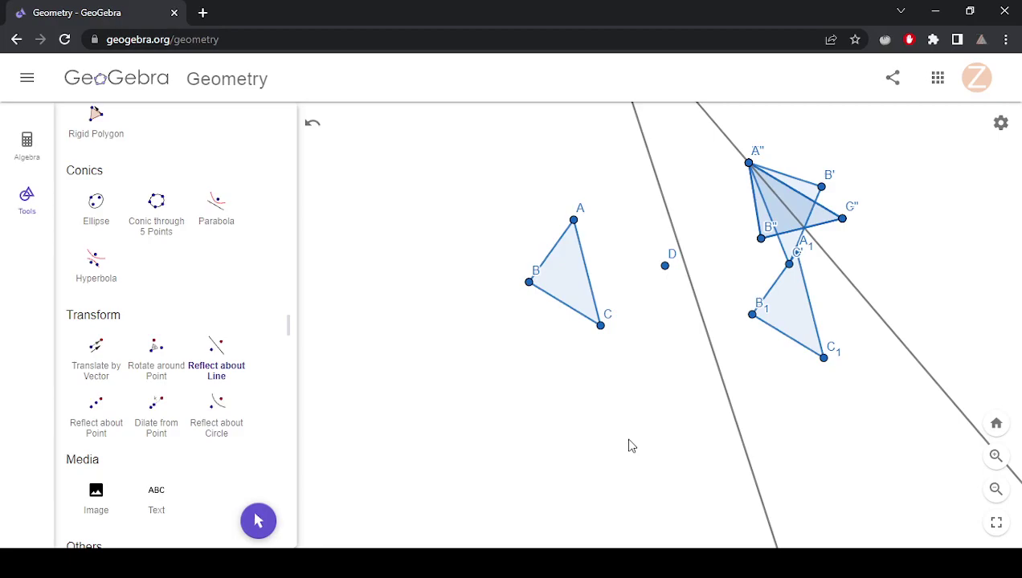
- Erase both mirror lines, all transformed triangles and point D, keeping only triangle ABC
{"action": "scroll", "coordinate": [104, 384], "scroll_direction": "up", "scroll_amount": 10}
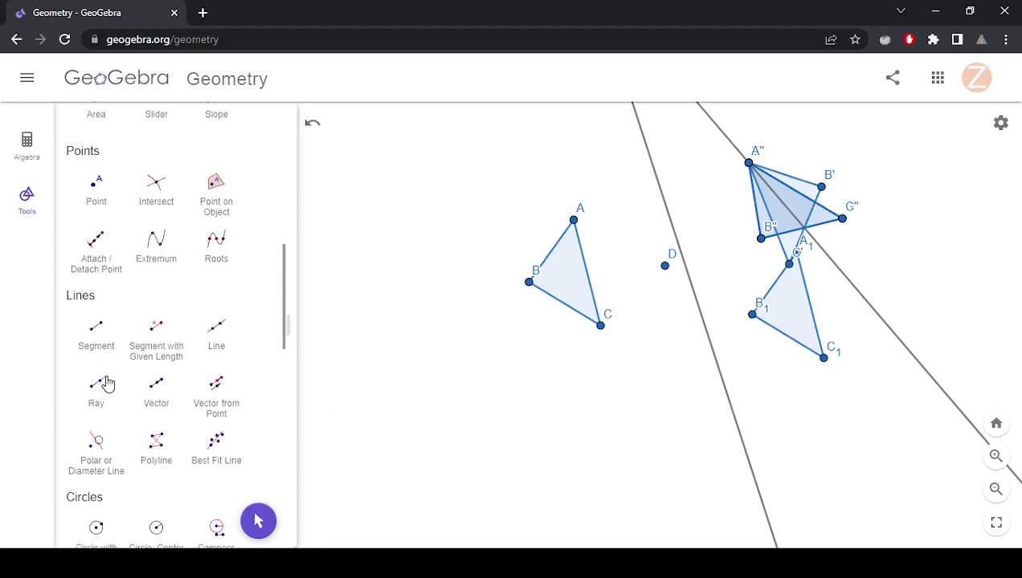
{"action": "left_click", "coordinate": [102, 219]}
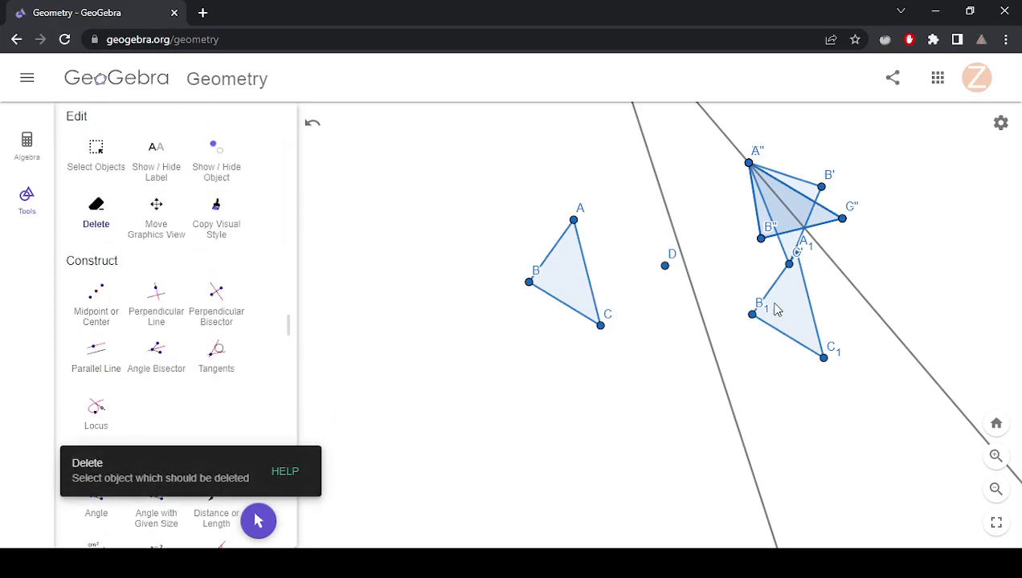
{"action": "left_click", "coordinate": [723, 368]}
{"action": "left_click", "coordinate": [664, 266]}
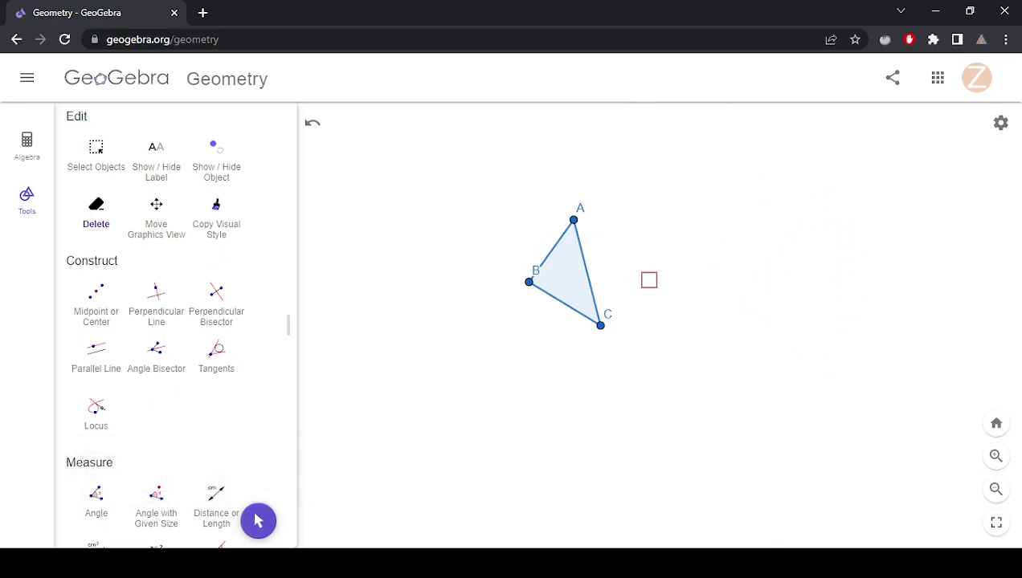
{"action": "scroll", "coordinate": [132, 298], "scroll_direction": "up", "scroll_amount": 2}
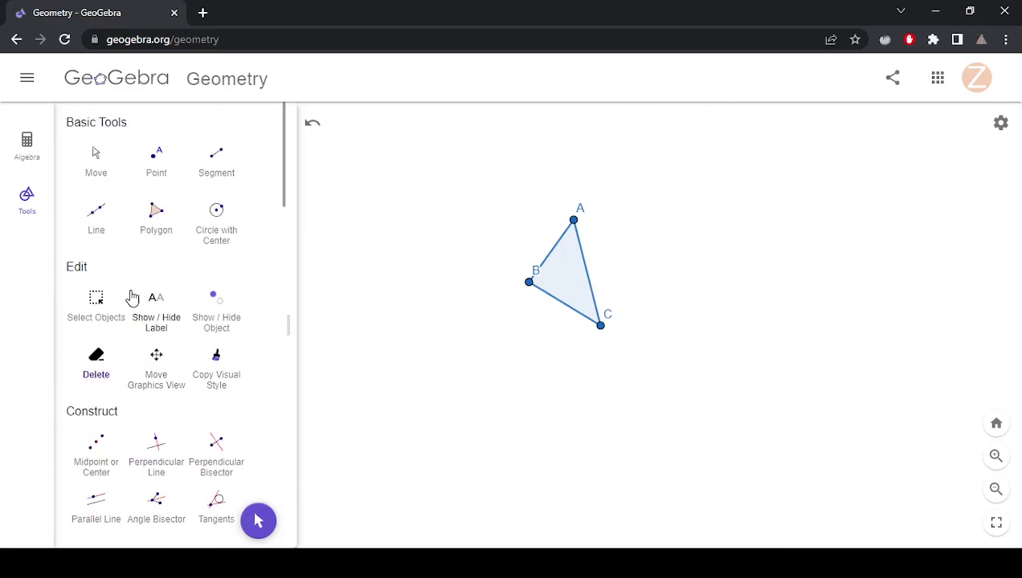
{"action": "left_click", "coordinate": [94, 156]}
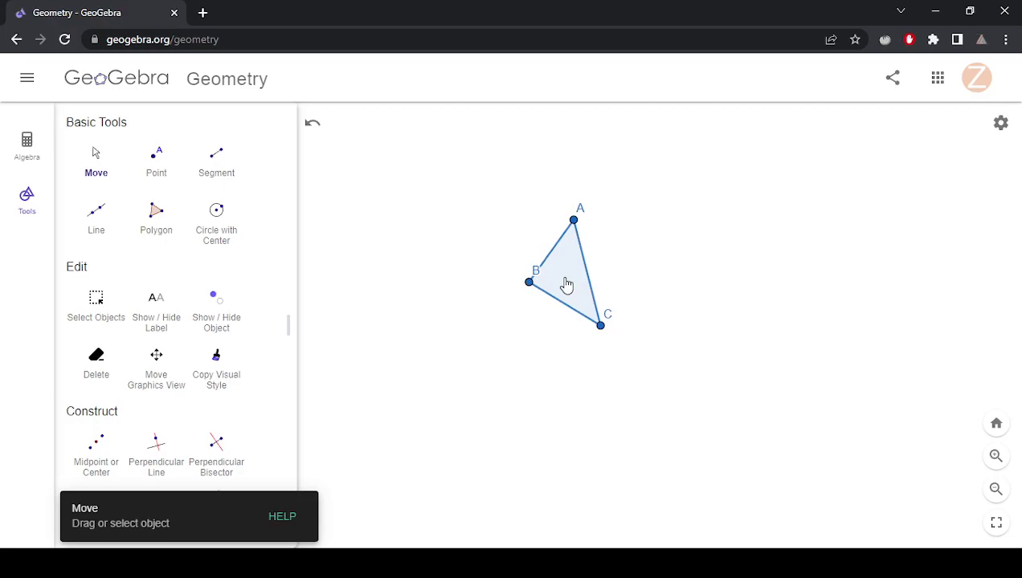
- Draw segment DE to the right of triangle ABC
{"action": "left_click", "coordinate": [216, 156]}
{"action": "left_click", "coordinate": [695, 239]}
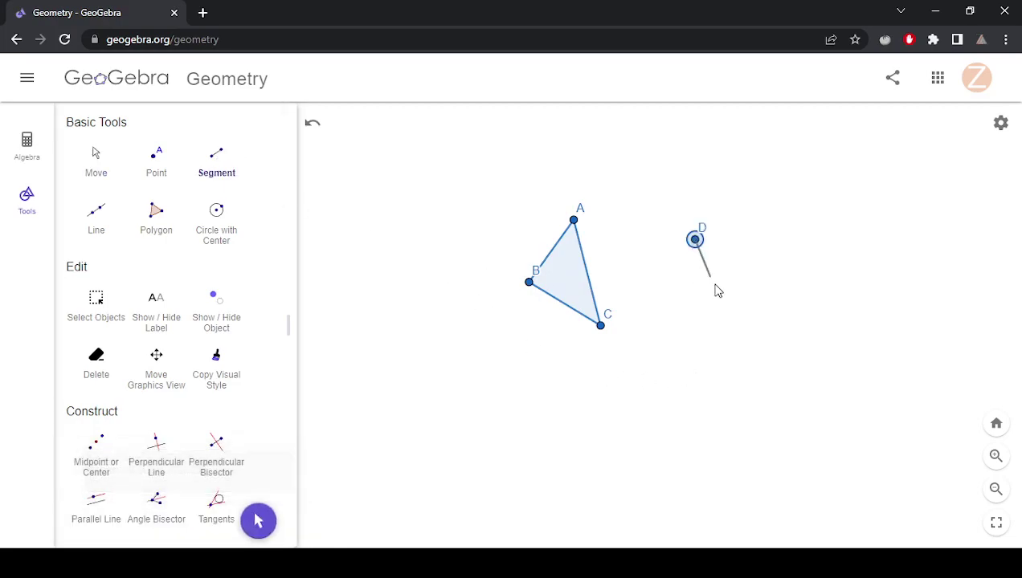
{"action": "left_click", "coordinate": [735, 323]}
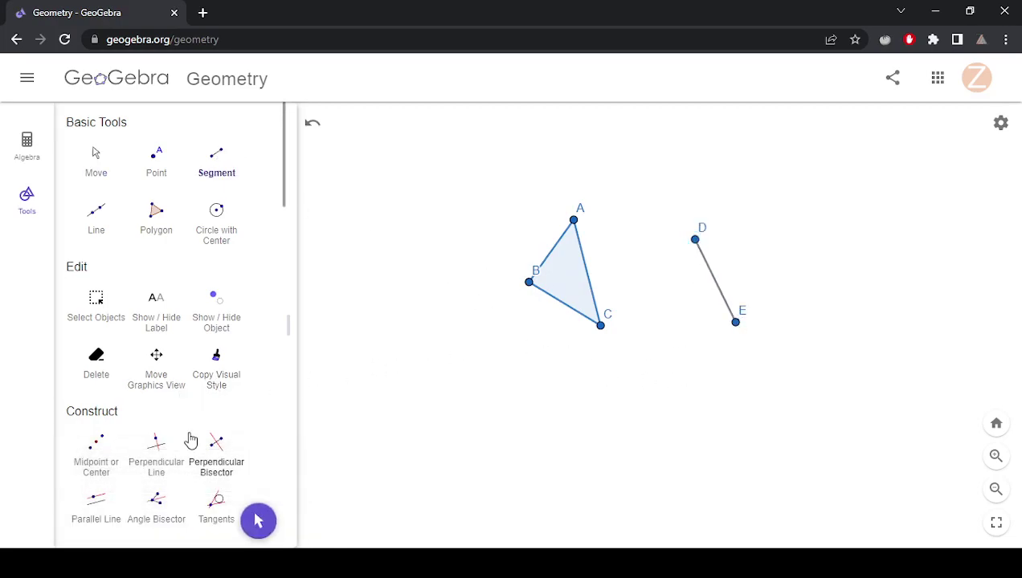
- Construct a line parallel to DE through a new point F placed to the left
{"action": "left_click", "coordinate": [96, 215]}
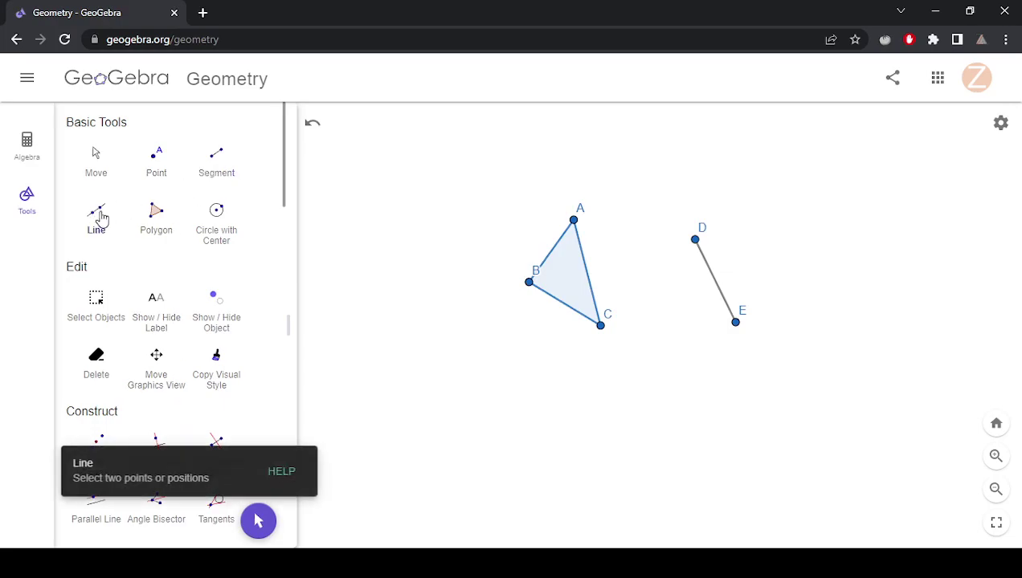
{"action": "scroll", "coordinate": [143, 382], "scroll_direction": "down", "scroll_amount": 3}
{"action": "left_click", "coordinate": [96, 280]}
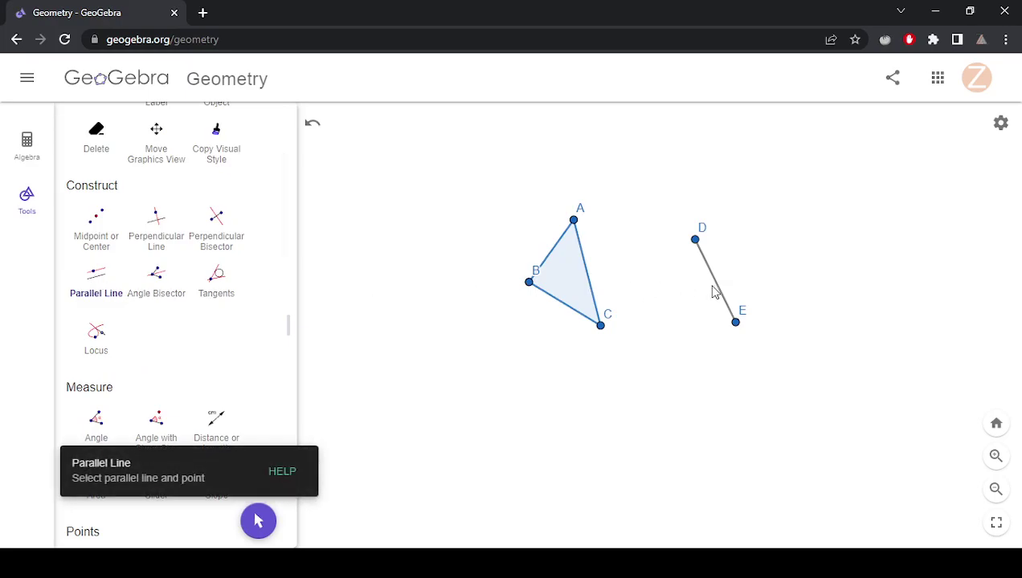
{"action": "left_click", "coordinate": [723, 294]}
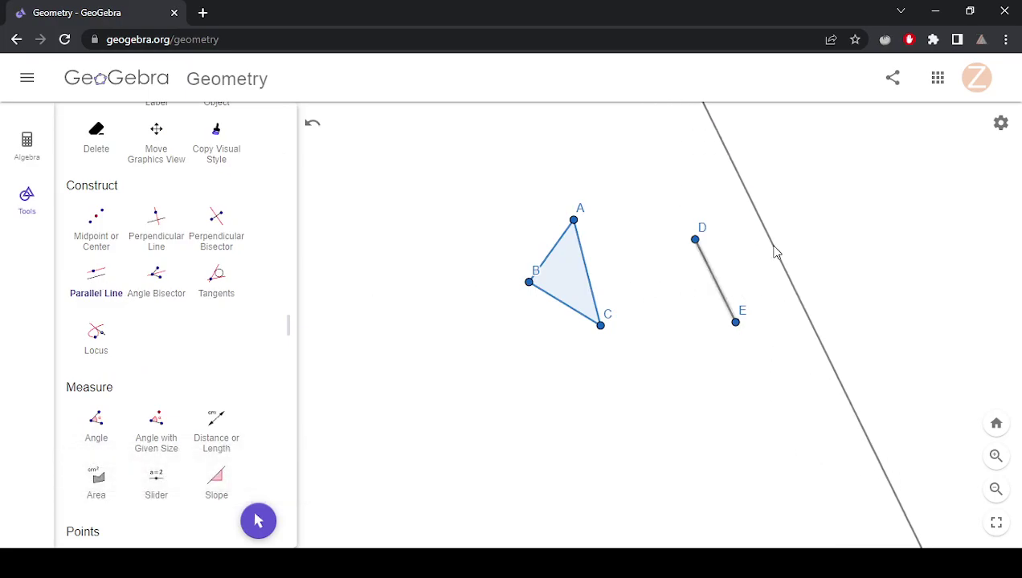
{"action": "left_click", "coordinate": [523, 334]}
{"action": "scroll", "coordinate": [735, 427], "scroll_direction": "down", "scroll_amount": 5}
{"action": "scroll", "coordinate": [806, 447], "scroll_direction": "up", "scroll_amount": 4}
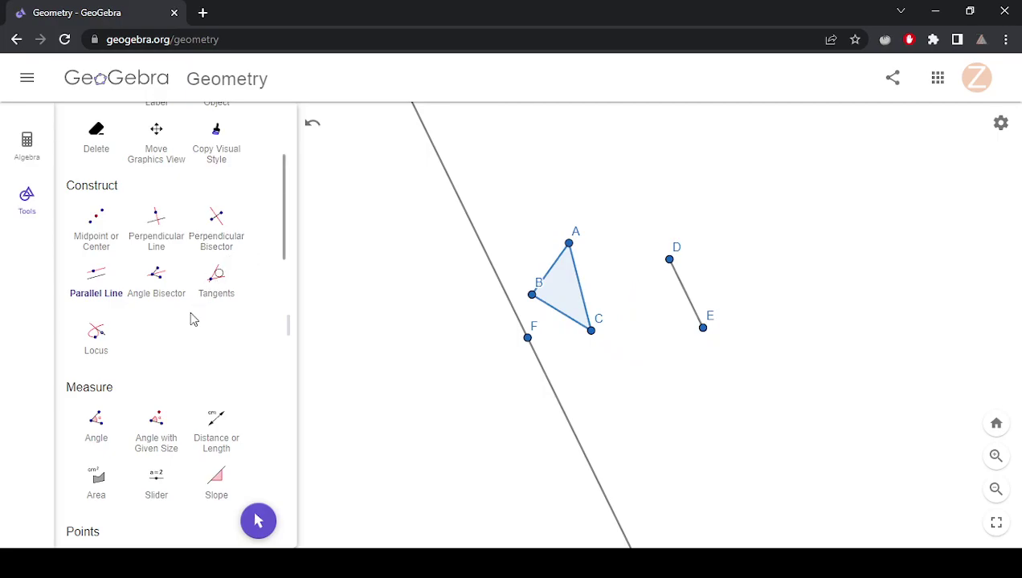
{"action": "scroll", "coordinate": [201, 326], "scroll_direction": "up", "scroll_amount": 4}
{"action": "left_click", "coordinate": [102, 161]}
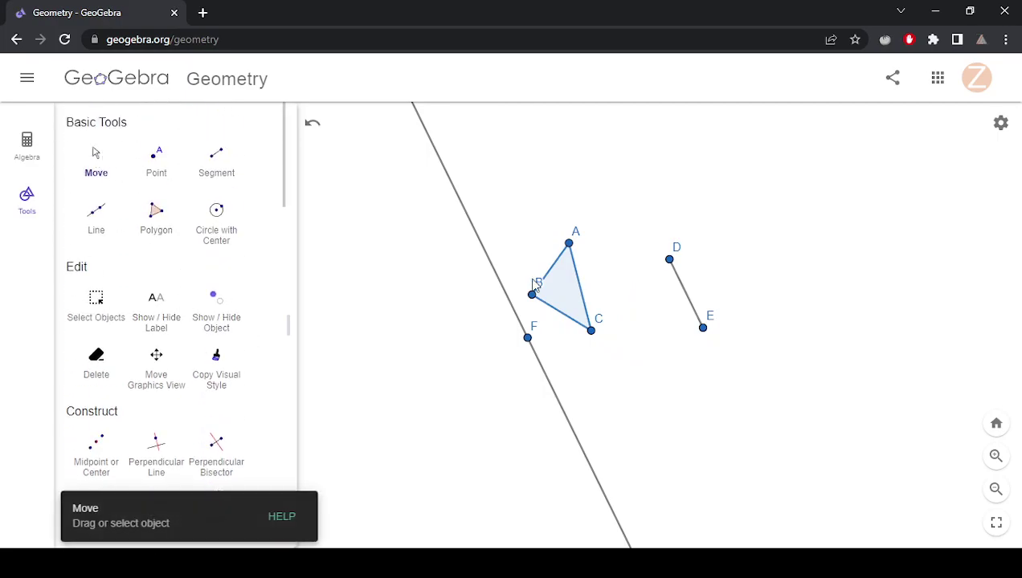
{"action": "scroll", "coordinate": [133, 373], "scroll_direction": "down", "scroll_amount": 10}
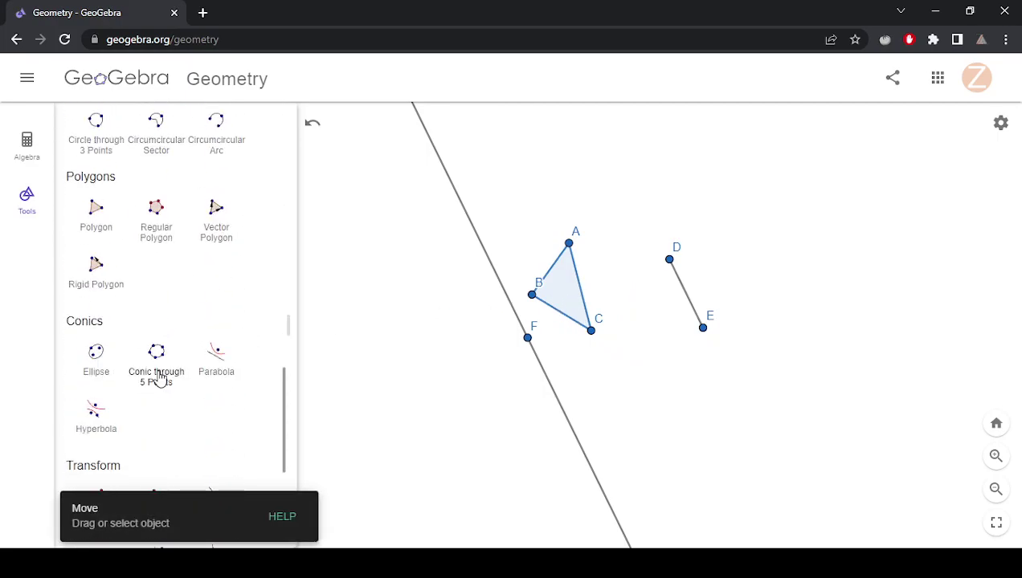
- Translate triangle ABC by vector DE, producing triangle A'B'C'
{"action": "left_click", "coordinate": [85, 276]}
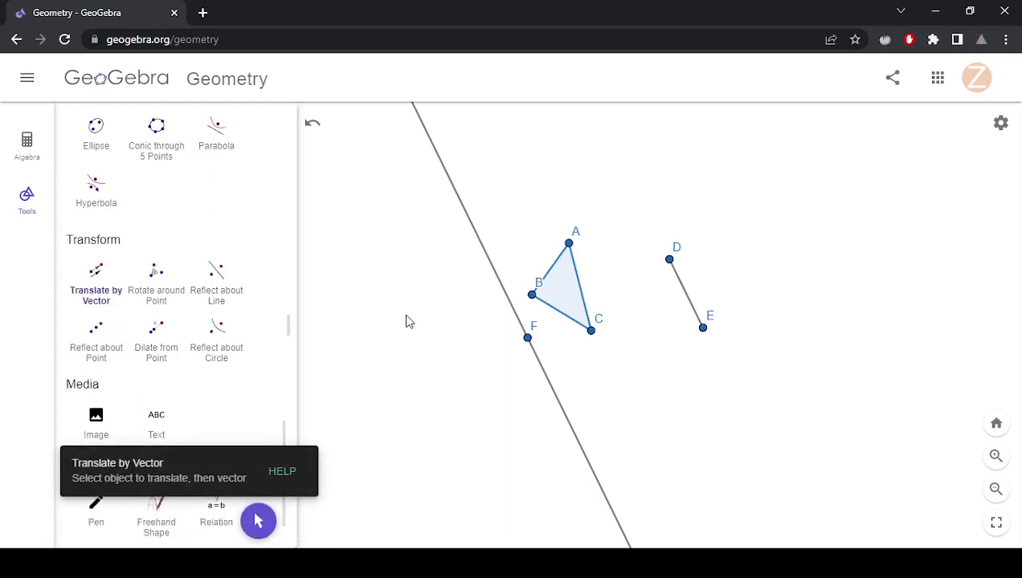
{"action": "left_click", "coordinate": [668, 262]}
{"action": "left_click", "coordinate": [705, 330]}
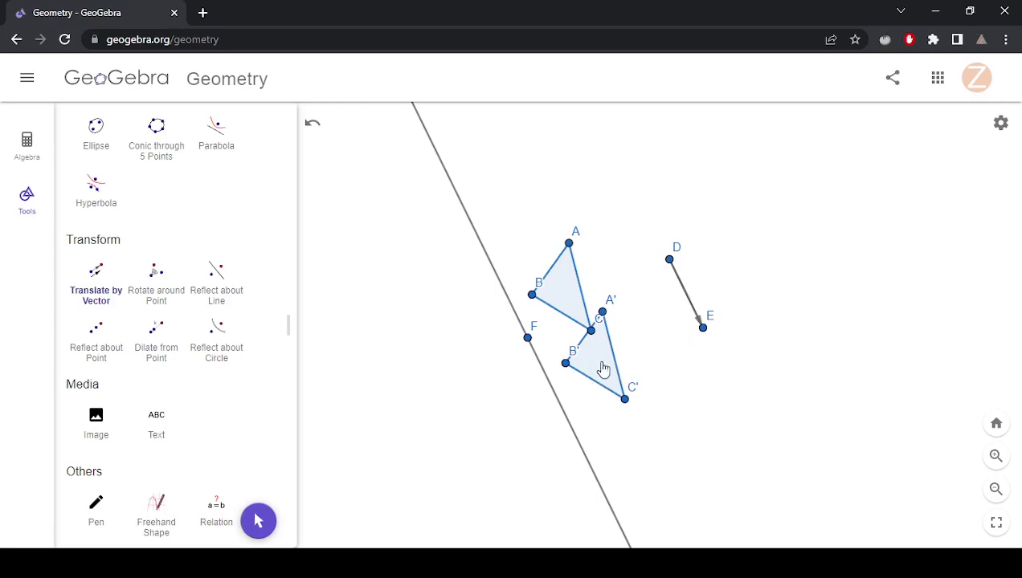
- Reflect triangle A'B'C' across the parallel line through F to get A''B''C''
{"action": "left_click", "coordinate": [221, 275]}
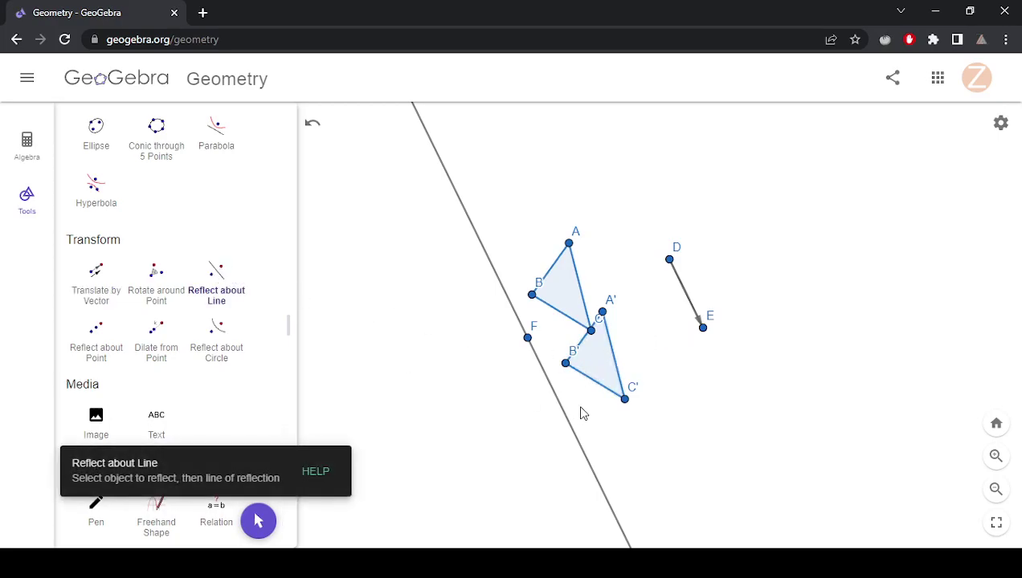
{"action": "left_click", "coordinate": [573, 303]}
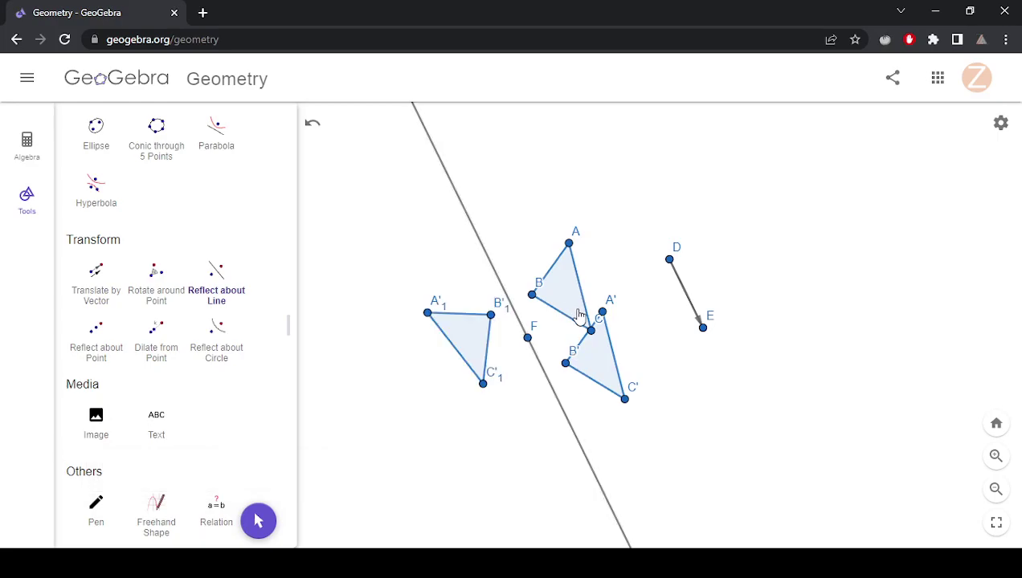
{"action": "key", "text": "ctrl+z"}
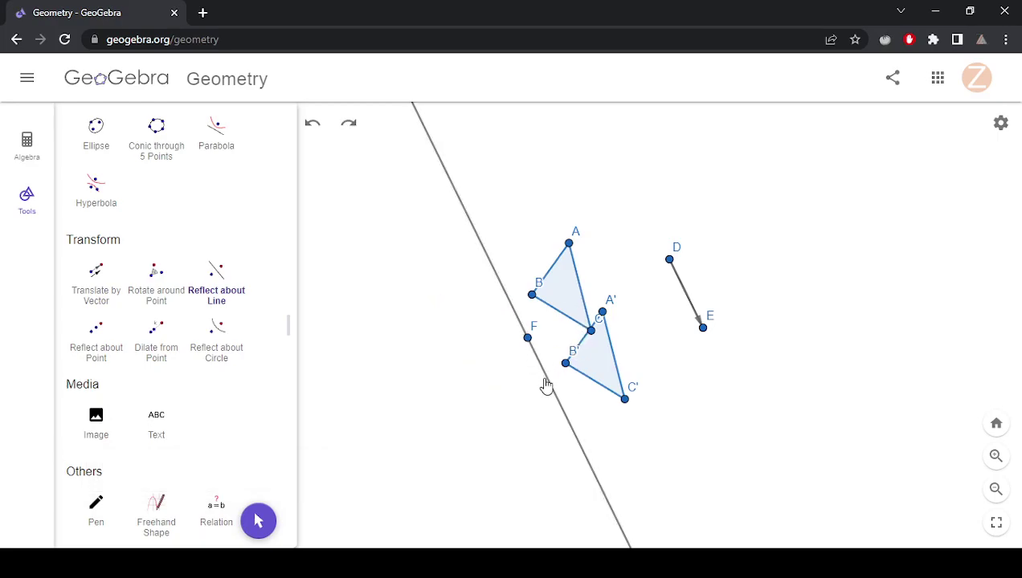
{"action": "left_click", "coordinate": [603, 383]}
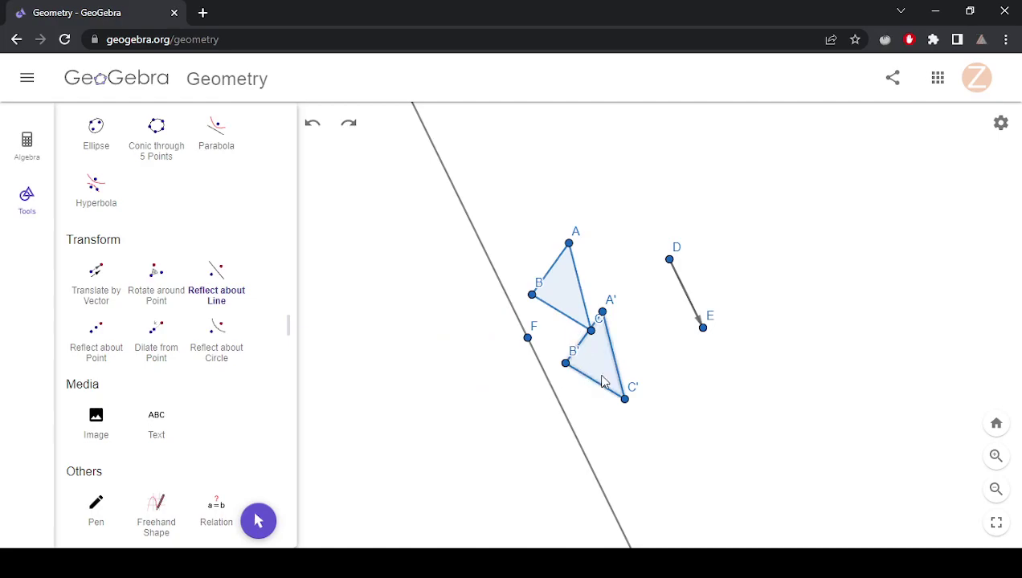
{"action": "key", "text": "ctrl+z"}
{"action": "left_click", "coordinate": [562, 410]}
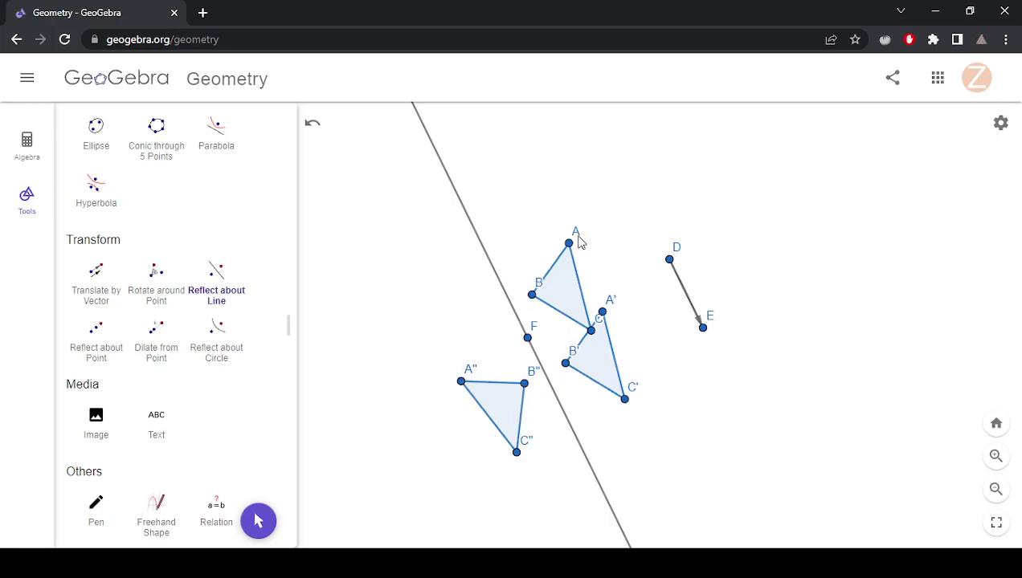
{"action": "scroll", "coordinate": [170, 291], "scroll_direction": "up", "scroll_amount": 10}
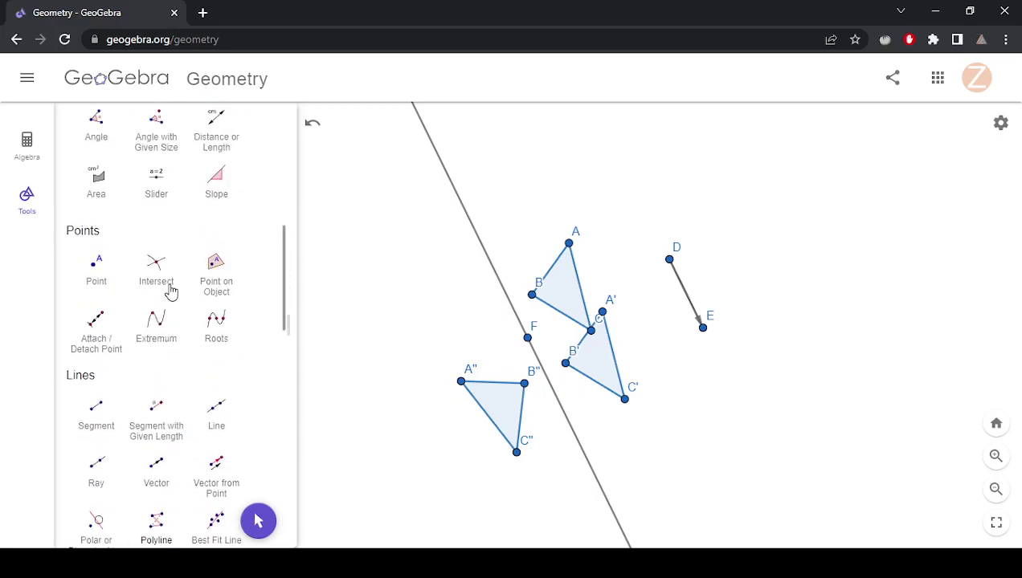
{"action": "scroll", "coordinate": [178, 285], "scroll_direction": "up", "scroll_amount": 5}
- Construct the perpendicular bisector of points A and A''
{"action": "left_click", "coordinate": [214, 297]}
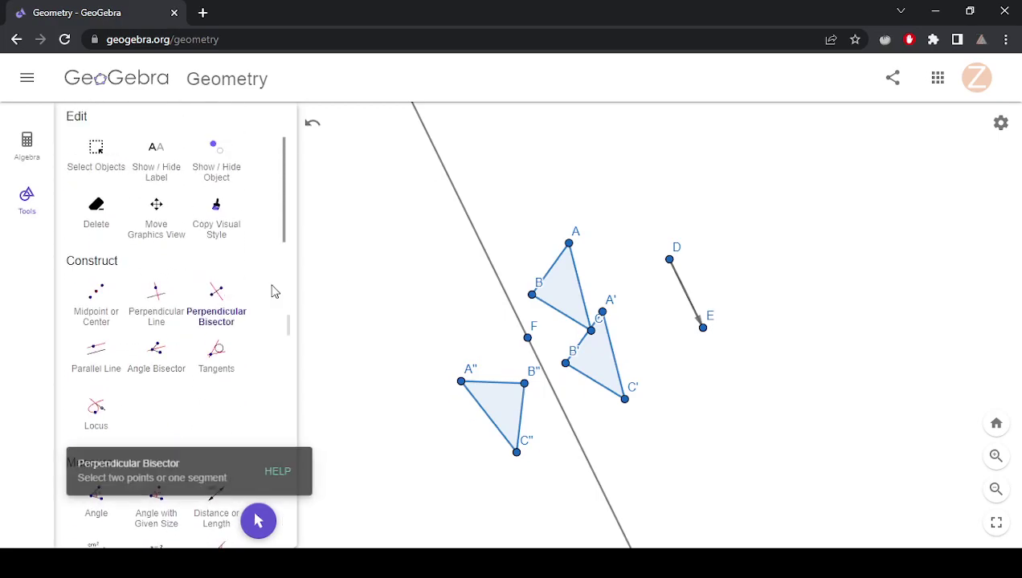
{"action": "left_click", "coordinate": [569, 245]}
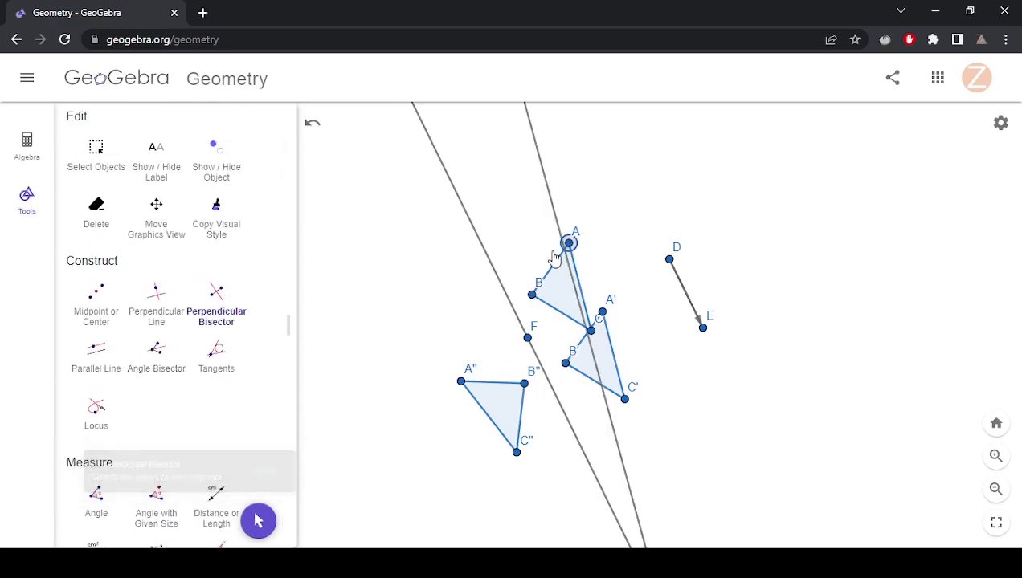
{"action": "left_click", "coordinate": [462, 384]}
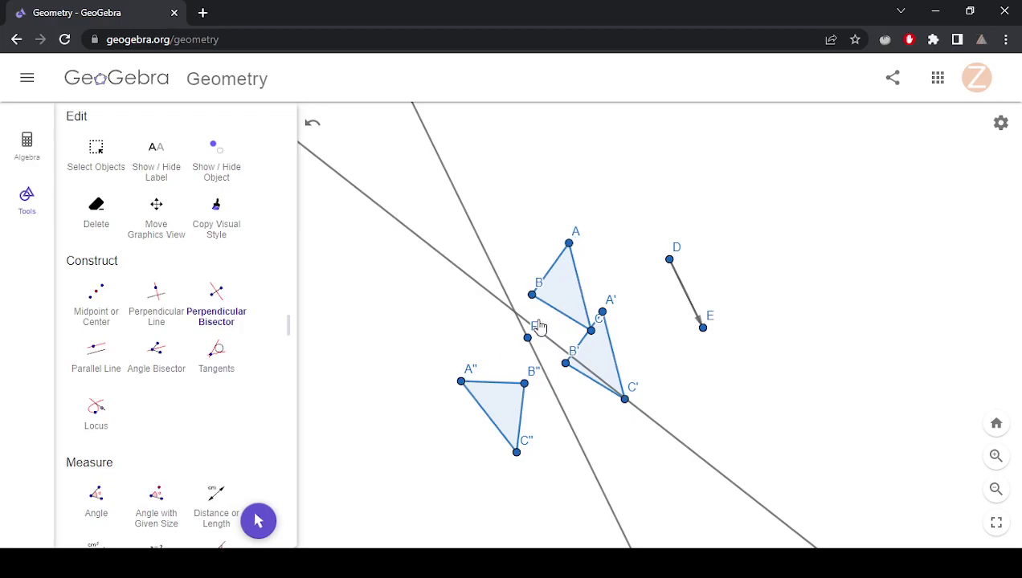
{"action": "scroll", "coordinate": [206, 296], "scroll_direction": "up", "scroll_amount": 2}
{"action": "scroll", "coordinate": [200, 290], "scroll_direction": "down", "scroll_amount": 6}
{"action": "scroll", "coordinate": [200, 305], "scroll_direction": "down", "scroll_amount": 10}
- Reflect triangle ABC across the new bisector, creating triangle A'₁B'₁C'₁ with A on A''
{"action": "left_click", "coordinate": [210, 354]}
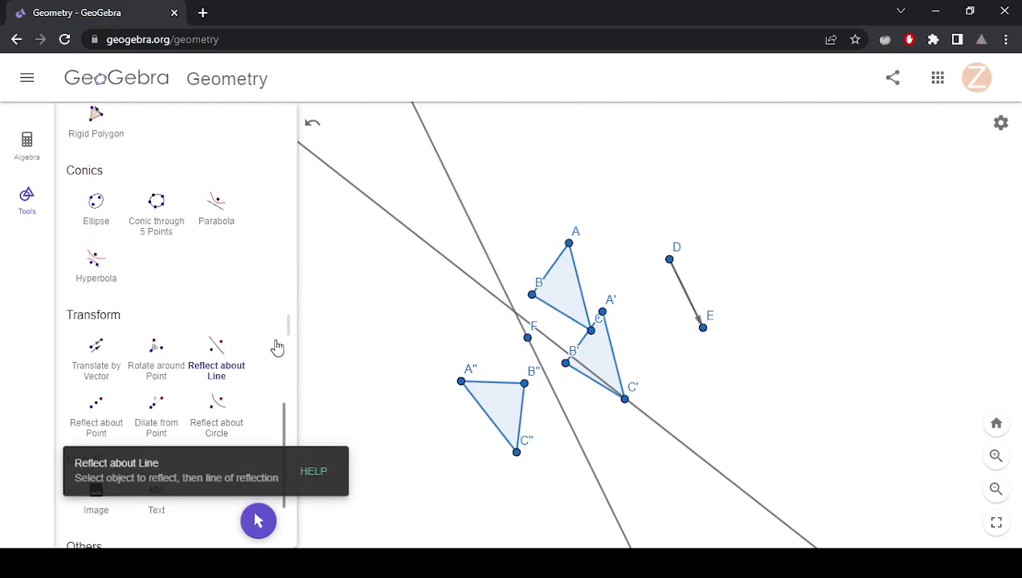
{"action": "left_click", "coordinate": [448, 268]}
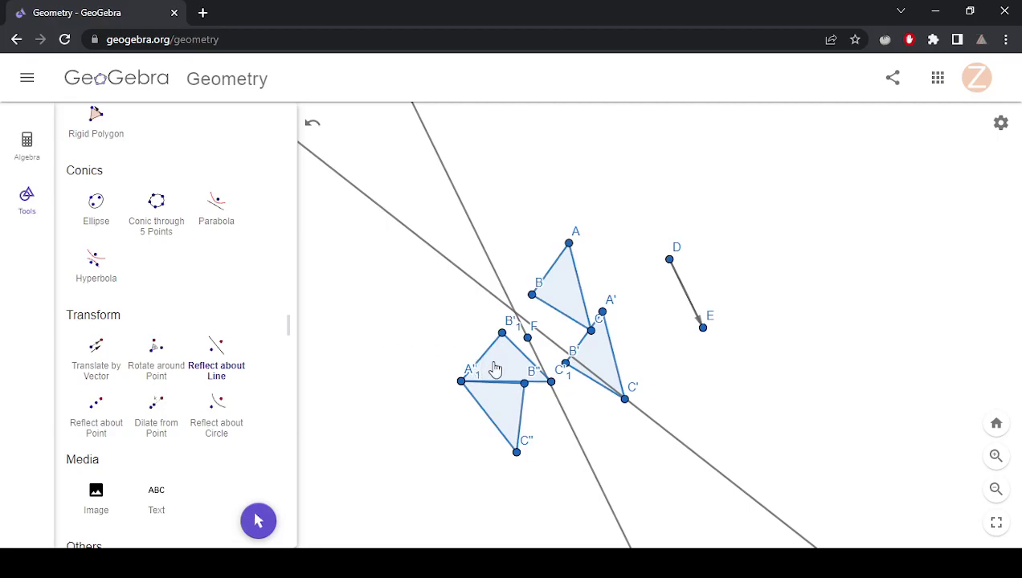
{"action": "scroll", "coordinate": [231, 267], "scroll_direction": "up", "scroll_amount": 5}
{"action": "scroll", "coordinate": [230, 267], "scroll_direction": "up", "scroll_amount": 8}
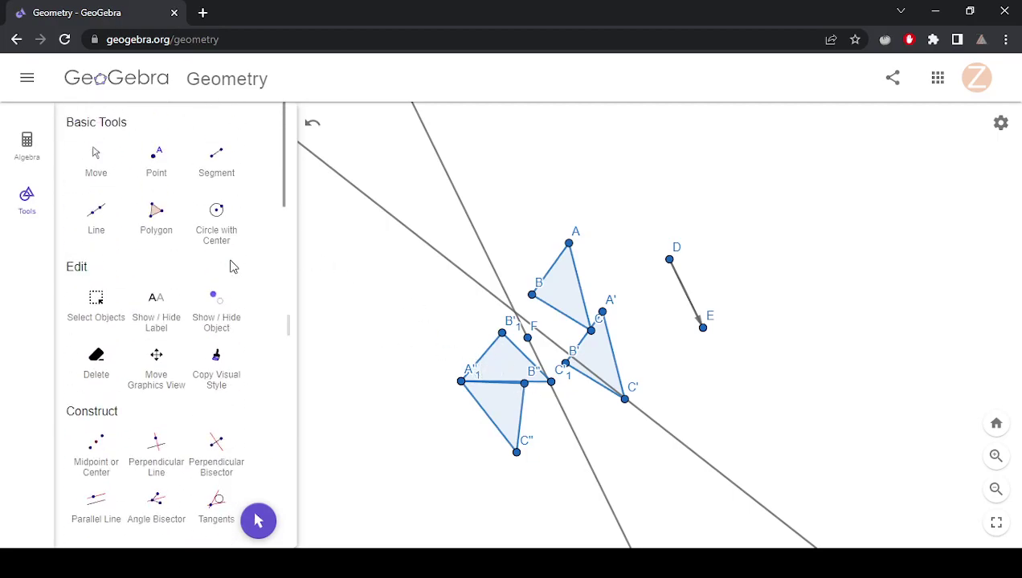
- Construct the perpendicular bisector of points B'1 and B''
{"action": "scroll", "coordinate": [231, 266], "scroll_direction": "down", "scroll_amount": 2}
{"action": "left_click", "coordinate": [227, 297]}
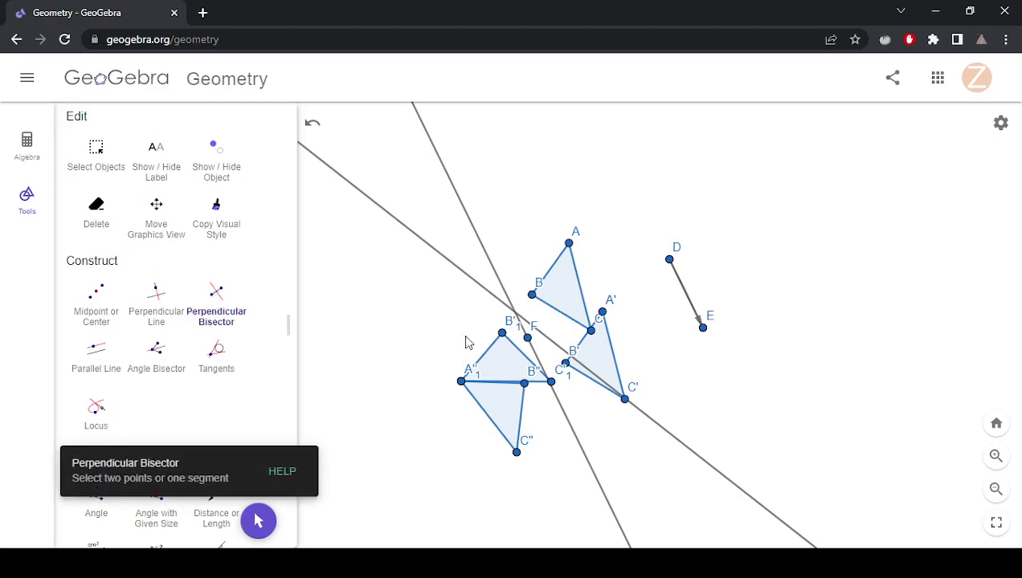
{"action": "left_click", "coordinate": [502, 333]}
{"action": "left_click", "coordinate": [524, 383]}
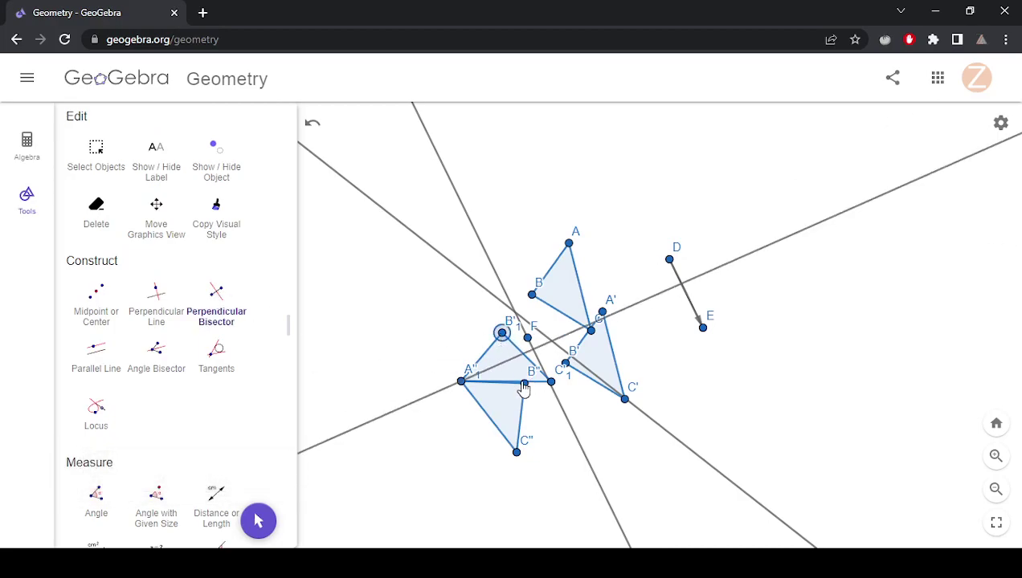
- Reflect the latest triangle across the new bisector, producing a triangle with vertices G', H' and I
{"action": "scroll", "coordinate": [229, 298], "scroll_direction": "up", "scroll_amount": 2}
{"action": "scroll", "coordinate": [223, 313], "scroll_direction": "down", "scroll_amount": 10}
{"action": "left_click", "coordinate": [216, 184]}
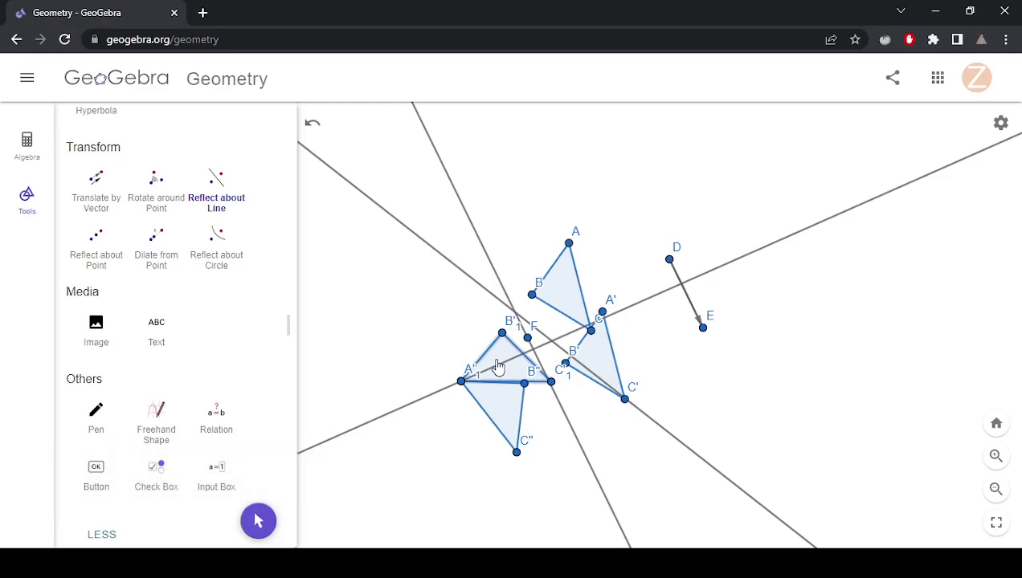
{"action": "left_click", "coordinate": [429, 397]}
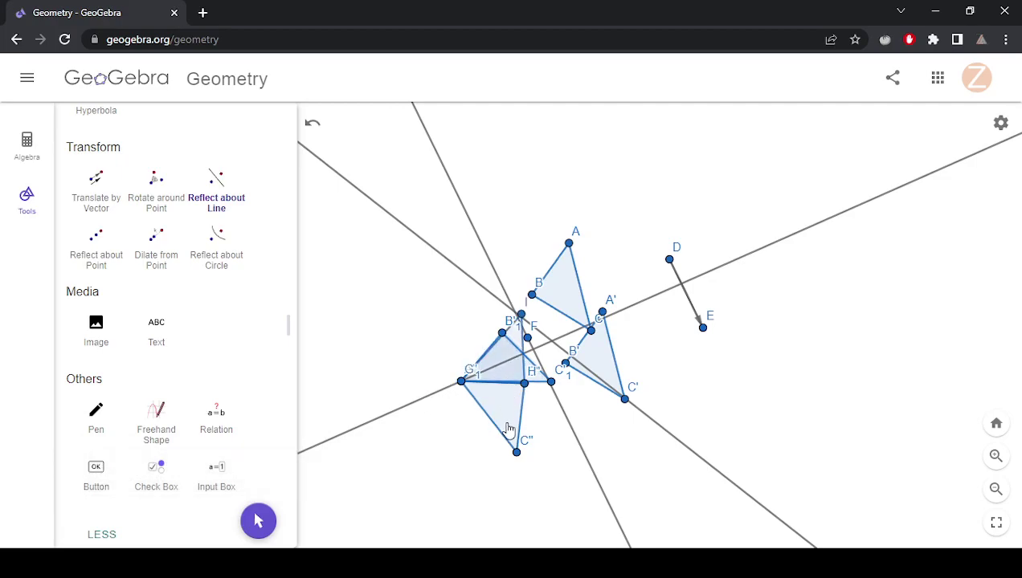
{"action": "scroll", "coordinate": [551, 446], "scroll_direction": "up", "scroll_amount": 10}
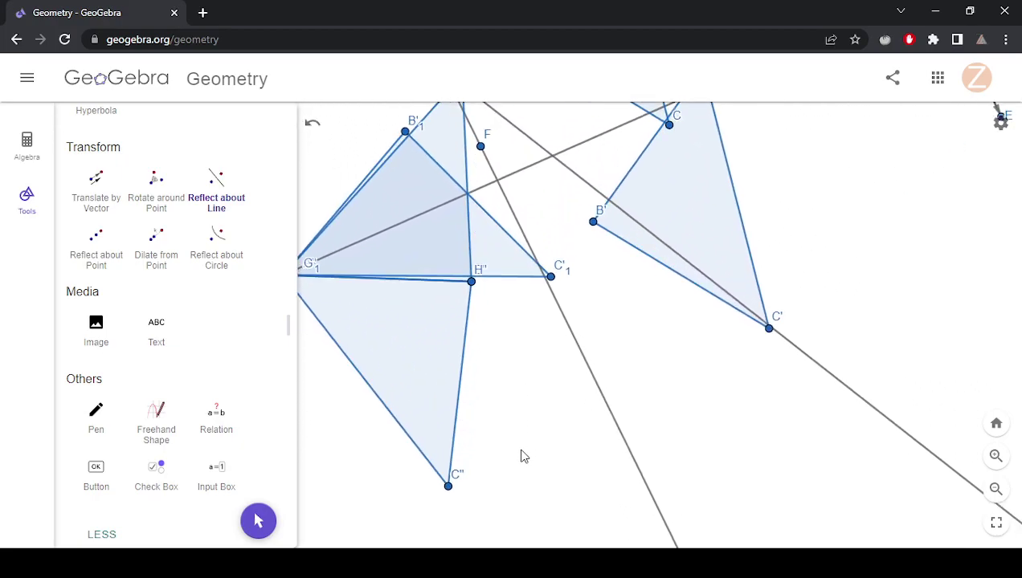
- Scroll the Tools panel back up to the Construct section's Perpendicular Bisector tool
{"action": "scroll", "coordinate": [522, 457], "scroll_direction": "down", "scroll_amount": 2}
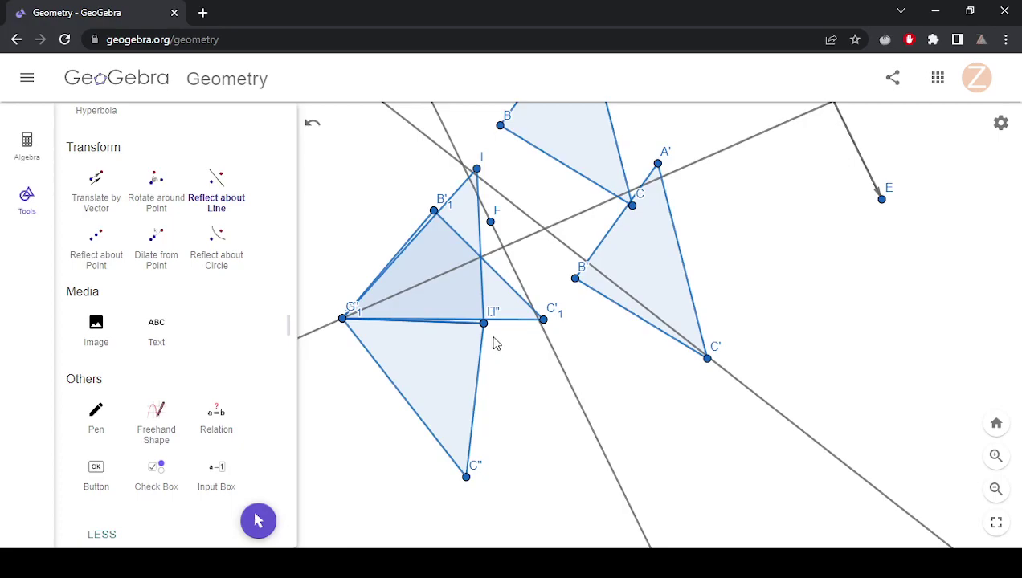
{"action": "scroll", "coordinate": [517, 425], "scroll_direction": "down", "scroll_amount": 3}
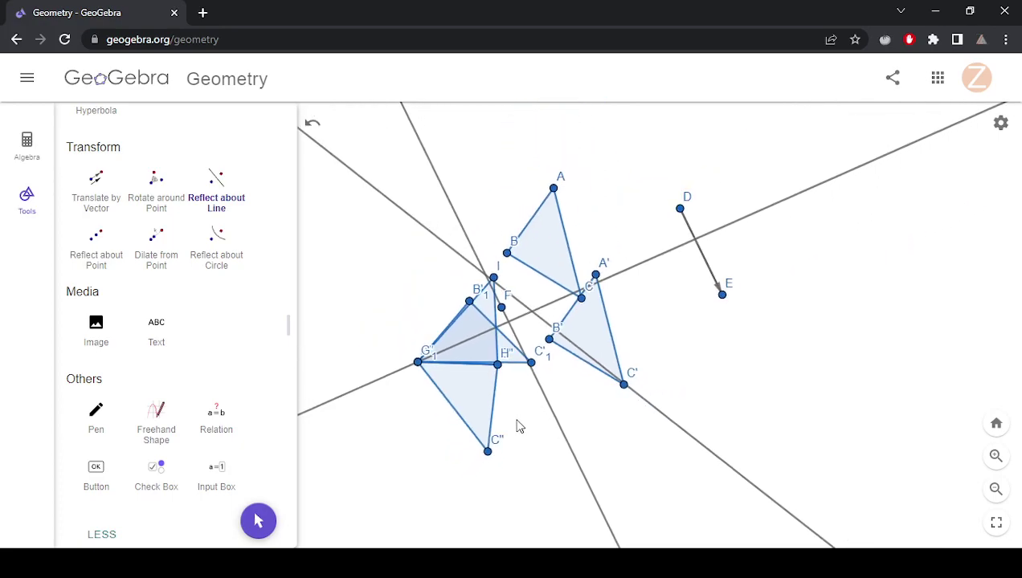
{"action": "scroll", "coordinate": [518, 426], "scroll_direction": "down", "scroll_amount": 2}
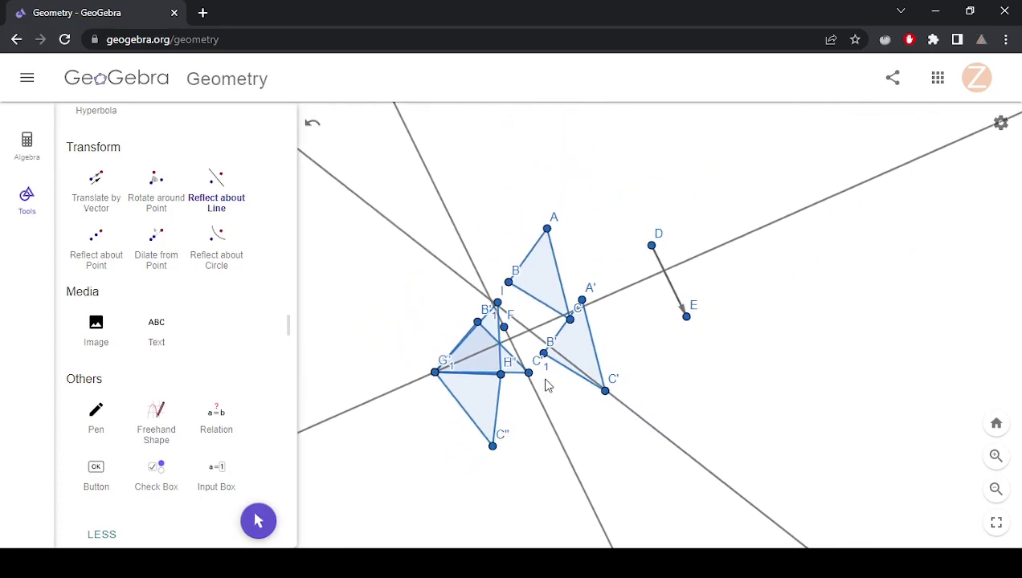
{"action": "scroll", "coordinate": [207, 333], "scroll_direction": "up", "scroll_amount": 5}
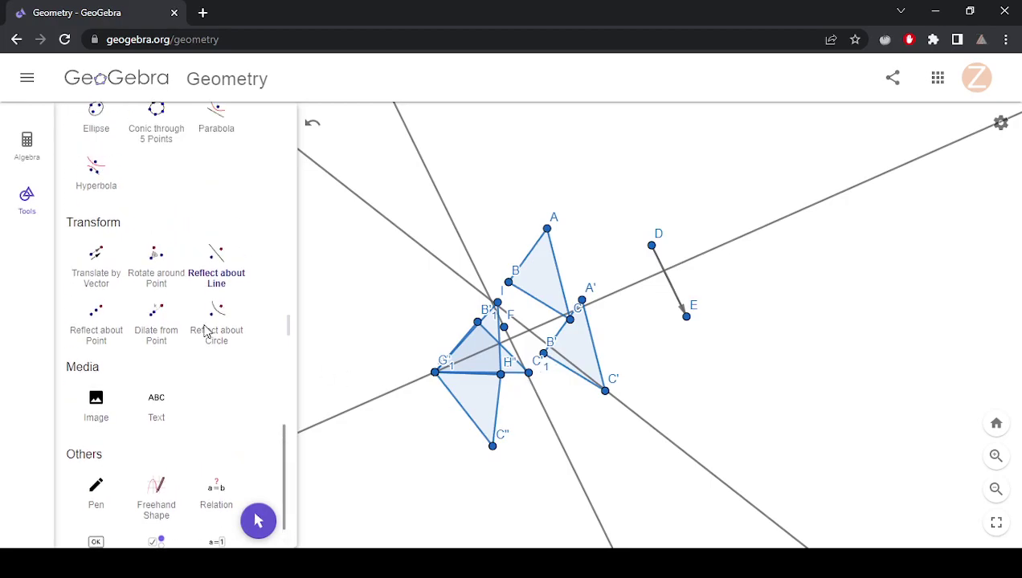
{"action": "scroll", "coordinate": [209, 332], "scroll_direction": "down", "scroll_amount": 3}
{"action": "scroll", "coordinate": [211, 332], "scroll_direction": "up", "scroll_amount": 7}
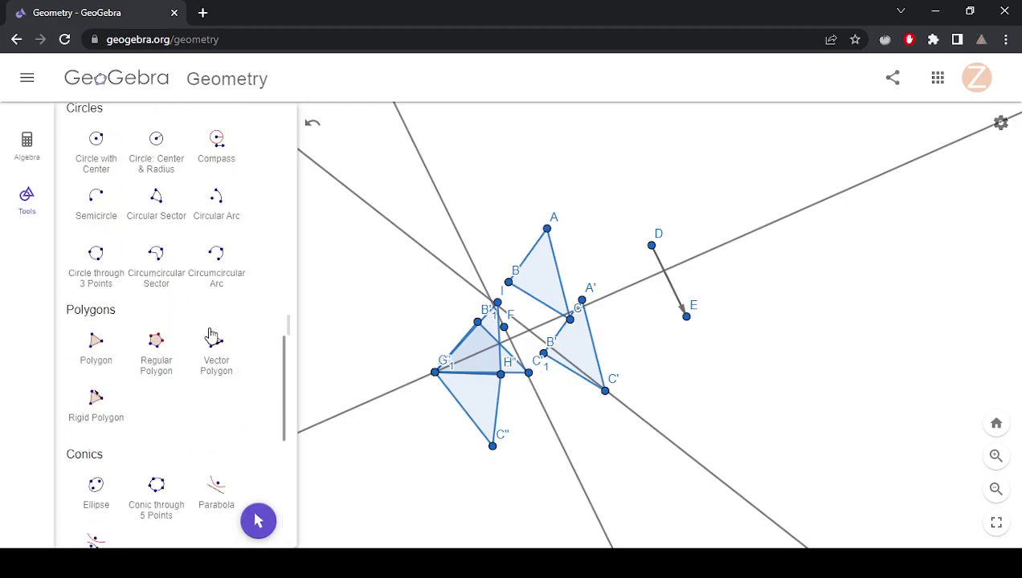
{"action": "scroll", "coordinate": [213, 334], "scroll_direction": "up", "scroll_amount": 6}
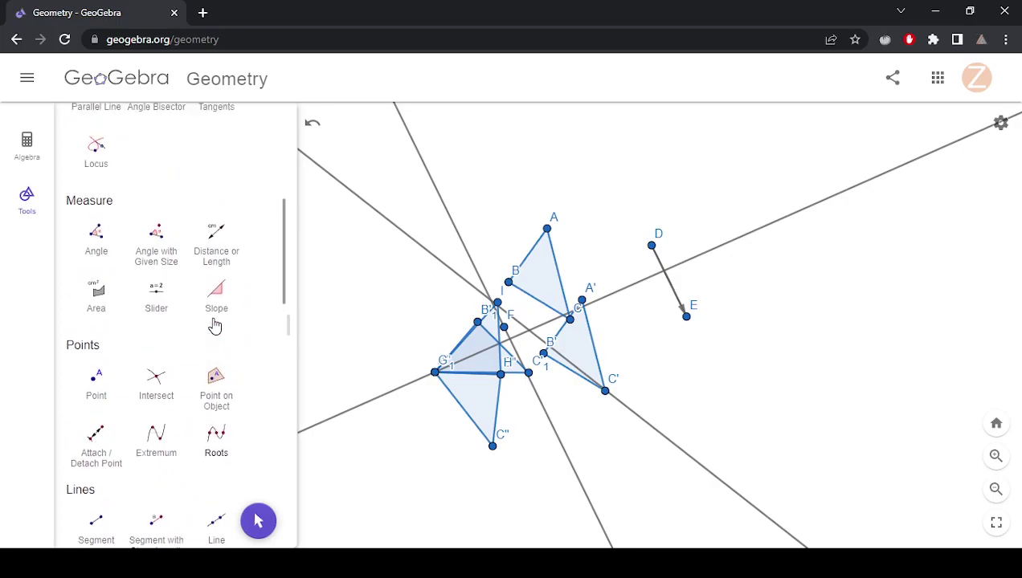
{"action": "scroll", "coordinate": [216, 324], "scroll_direction": "up", "scroll_amount": 2}
{"action": "left_click", "coordinate": [229, 217]}
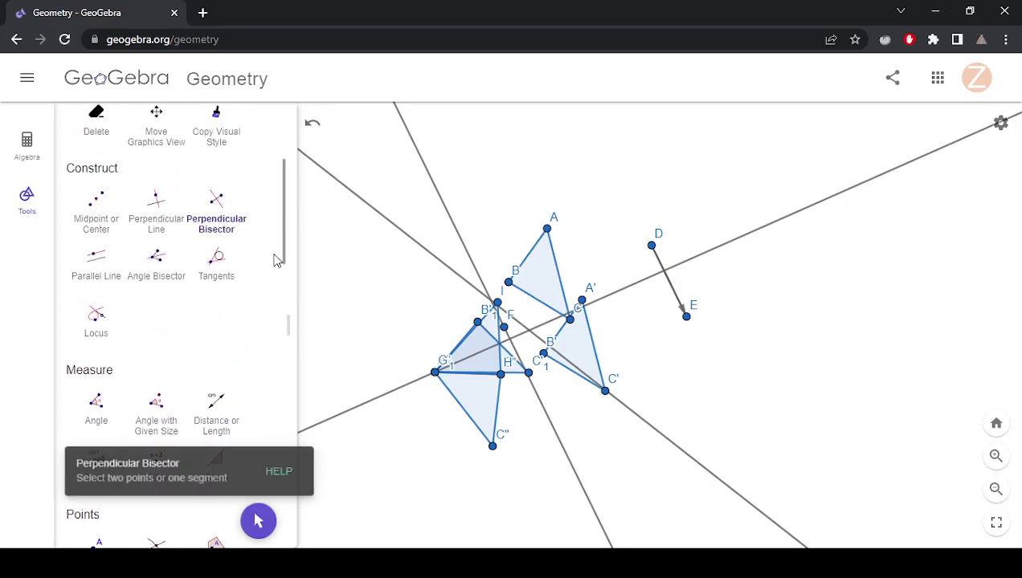
{"action": "left_click", "coordinate": [494, 447]}
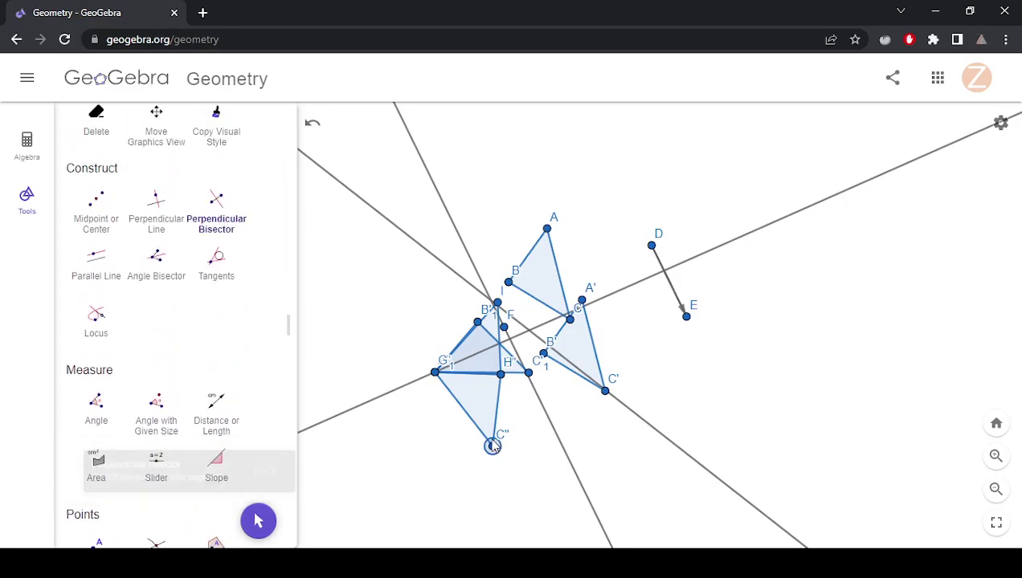
{"action": "left_click", "coordinate": [528, 374]}
{"action": "scroll", "coordinate": [241, 307], "scroll_direction": "up", "scroll_amount": 4}
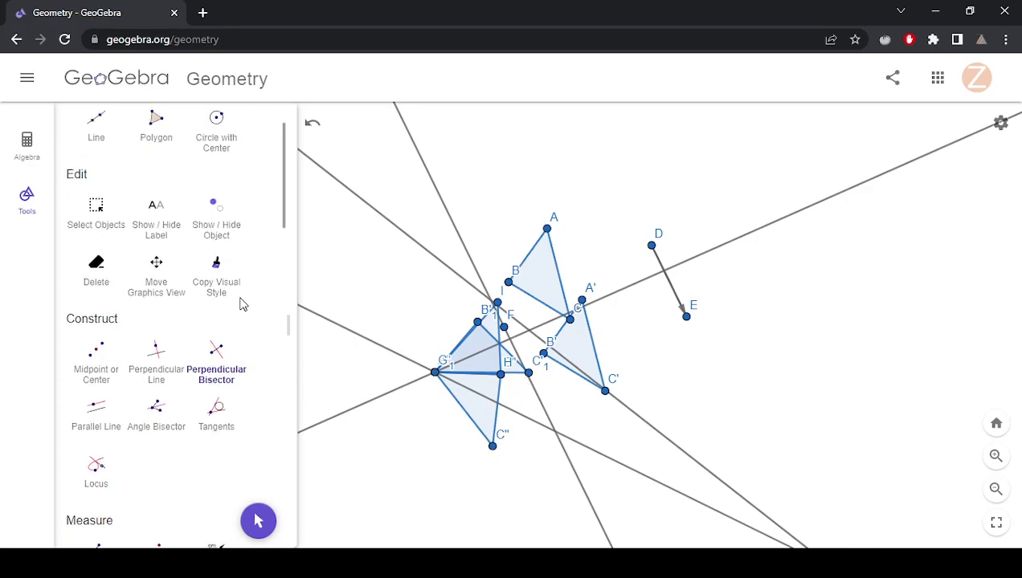
{"action": "scroll", "coordinate": [217, 275], "scroll_direction": "down", "scroll_amount": 15}
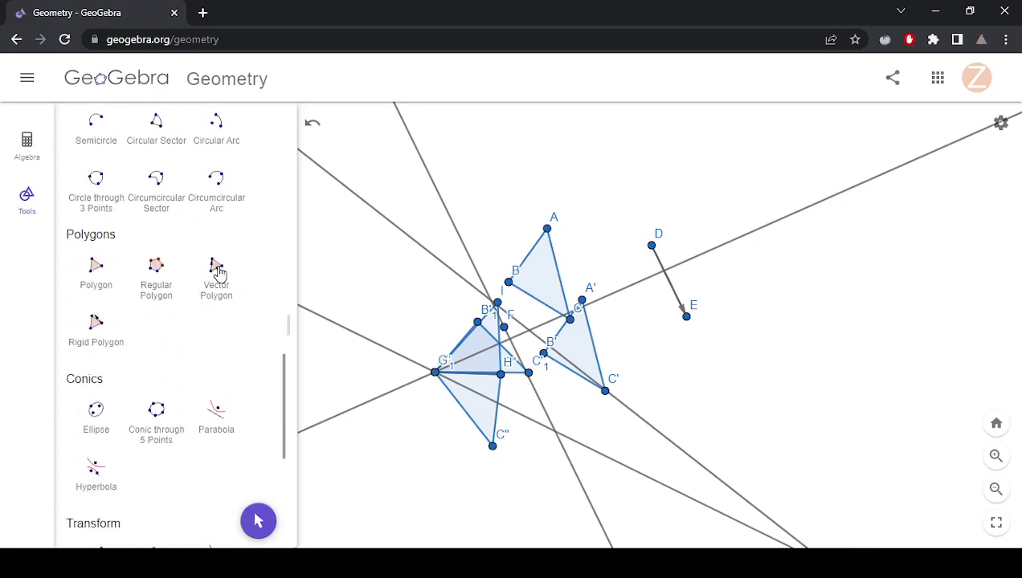
{"action": "left_click", "coordinate": [216, 275]}
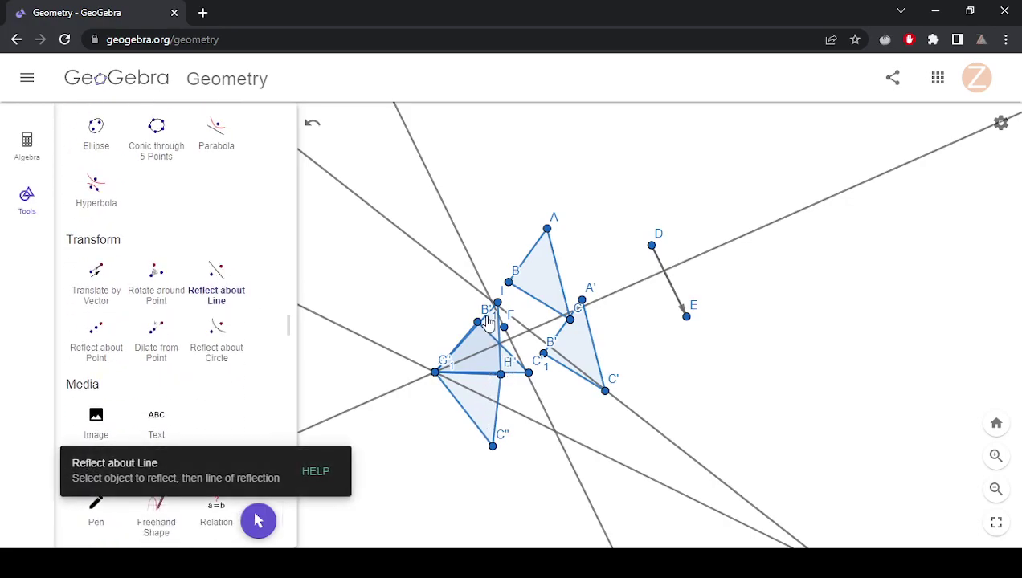
{"action": "left_click", "coordinate": [404, 363]}
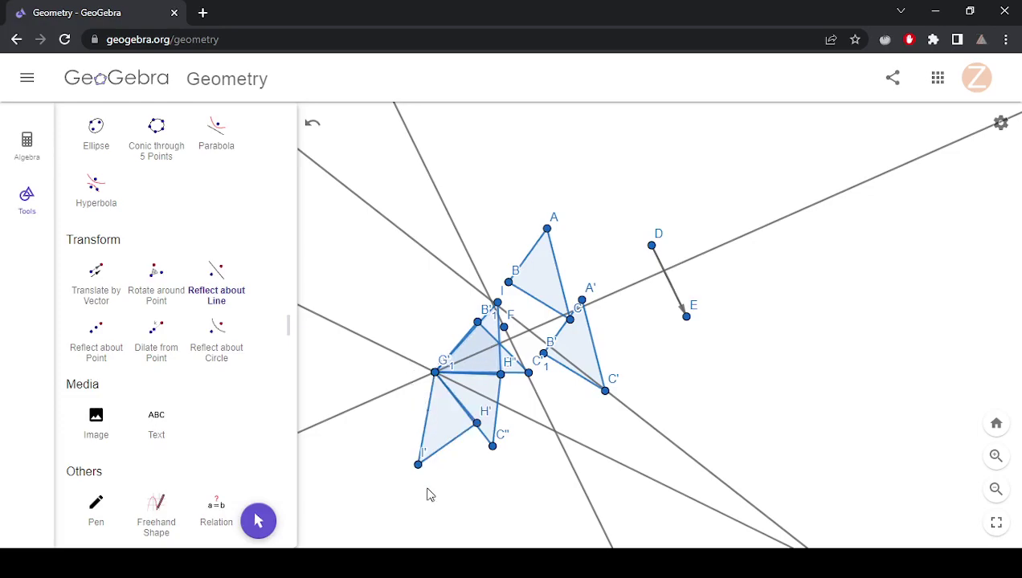
{"action": "key", "text": "ctrl+z"}
{"action": "scroll", "coordinate": [470, 454], "scroll_direction": "up", "scroll_amount": 8}
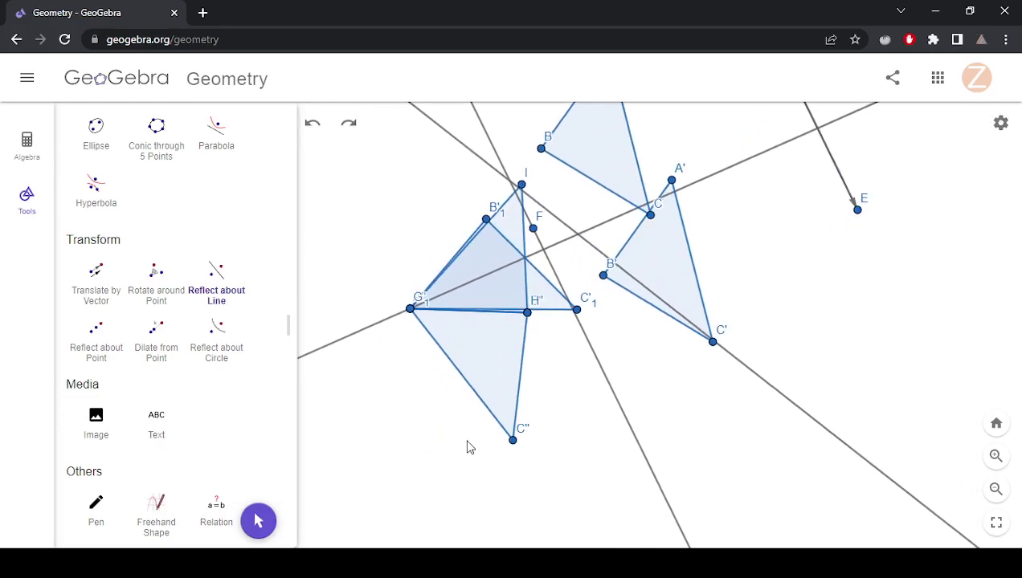
{"action": "scroll", "coordinate": [522, 269], "scroll_direction": "up", "scroll_amount": 5}
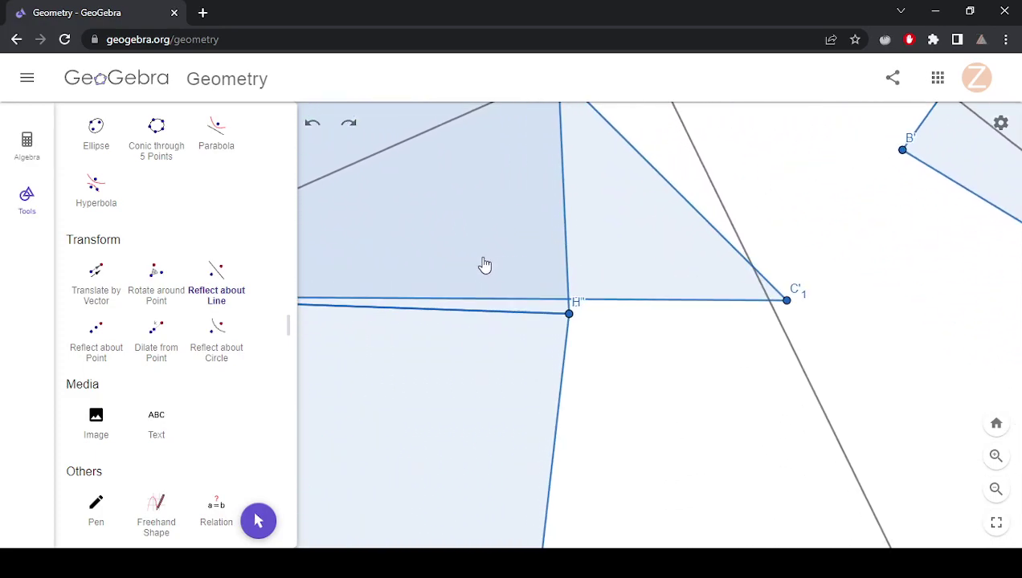
{"action": "scroll", "coordinate": [485, 273], "scroll_direction": "down", "scroll_amount": 6}
{"action": "scroll", "coordinate": [460, 416], "scroll_direction": "down", "scroll_amount": 8}
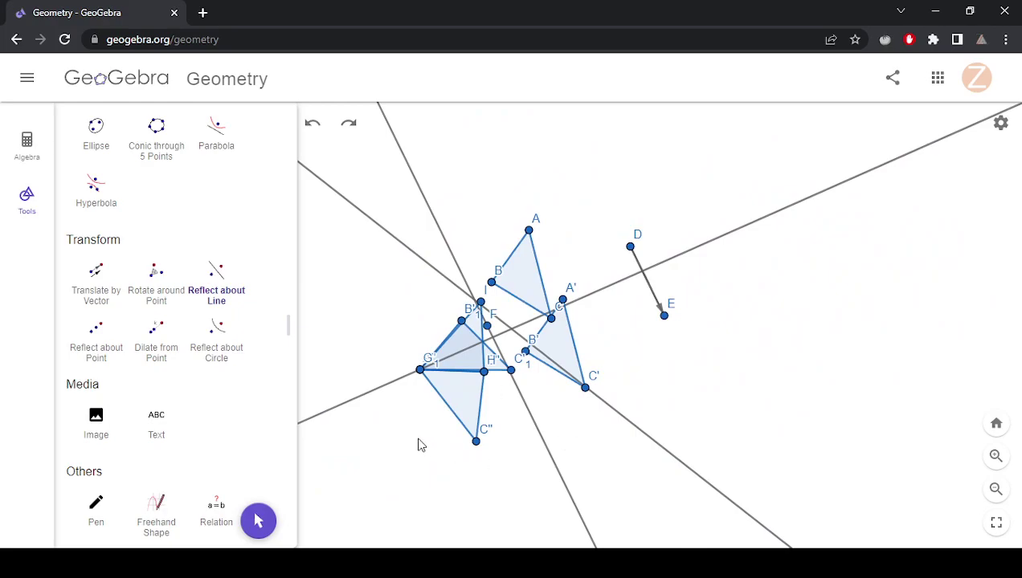
{"action": "scroll", "coordinate": [500, 410], "scroll_direction": "up", "scroll_amount": 6}
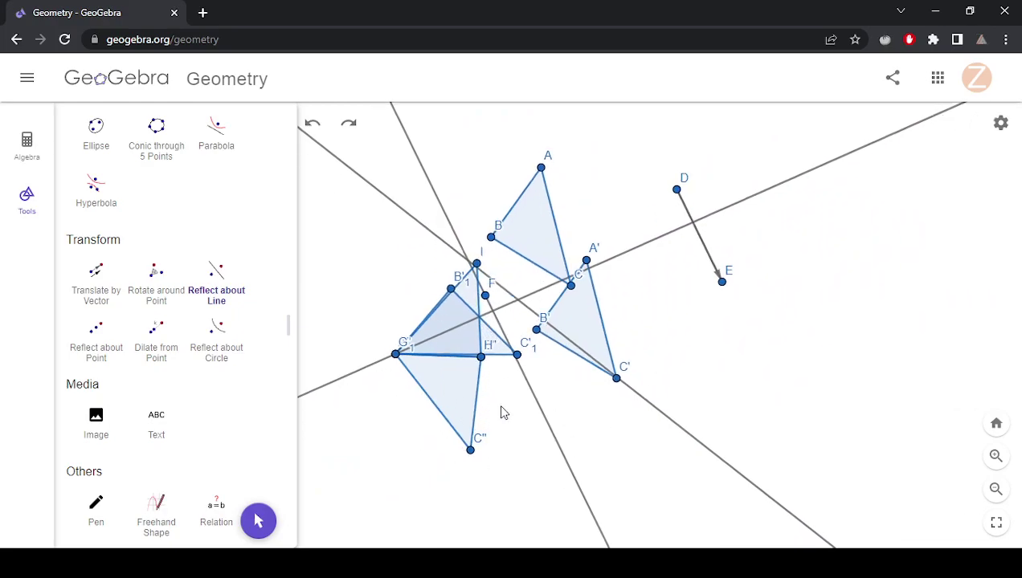
{"action": "scroll", "coordinate": [458, 317], "scroll_direction": "down", "scroll_amount": 5}
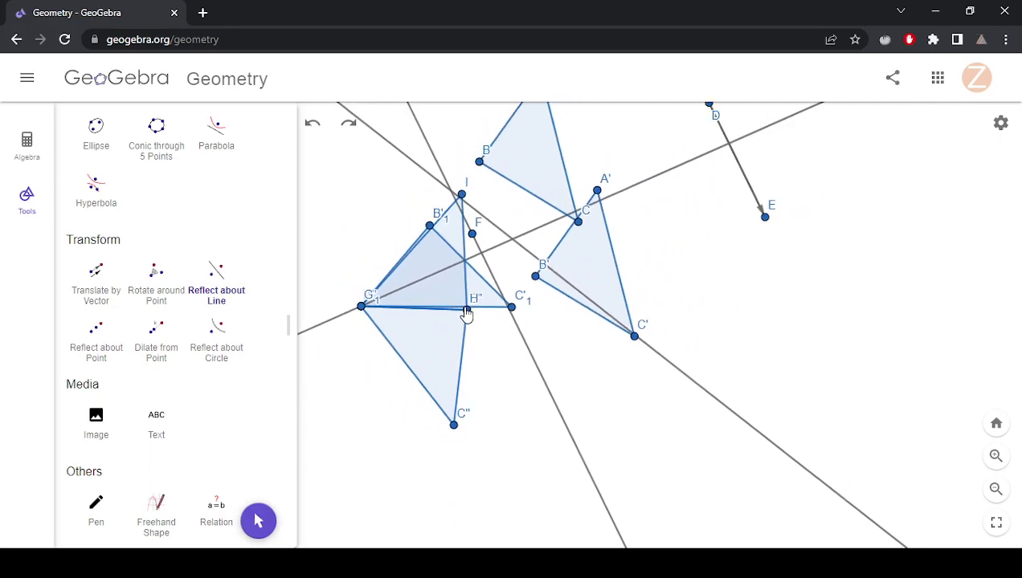
{"action": "scroll", "coordinate": [455, 315], "scroll_direction": "up", "scroll_amount": 2}
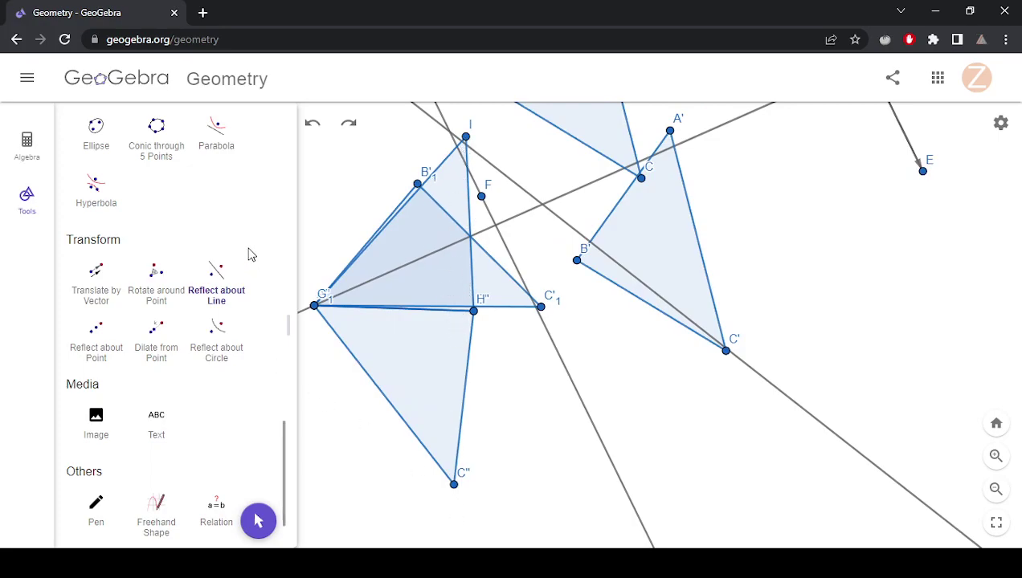
{"action": "scroll", "coordinate": [235, 197], "scroll_direction": "up", "scroll_amount": 5}
{"action": "scroll", "coordinate": [231, 210], "scroll_direction": "up", "scroll_amount": 6}
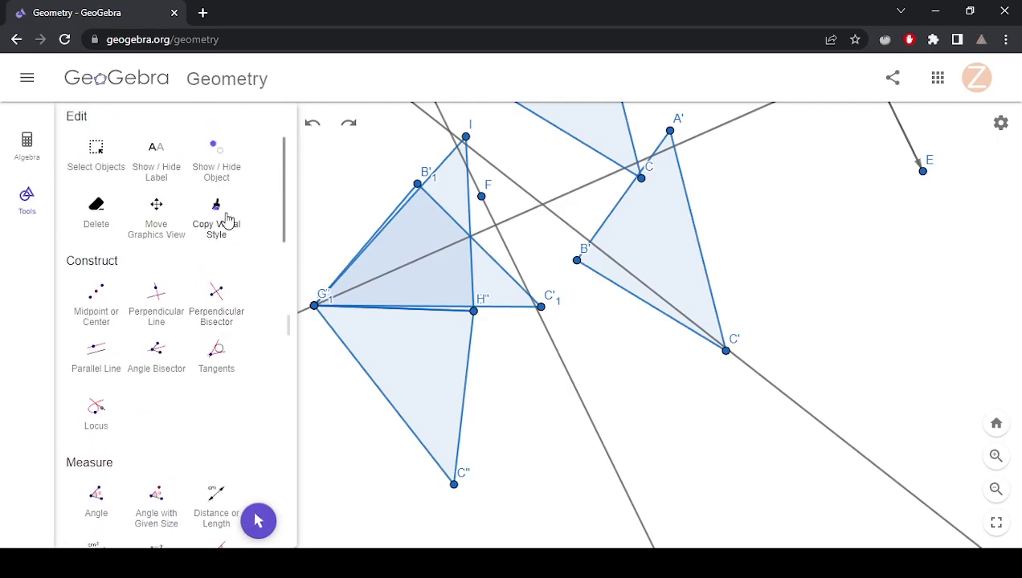
- Construct the perpendicular bisector of points I and C''
{"action": "left_click", "coordinate": [217, 314]}
{"action": "left_click", "coordinate": [466, 137]}
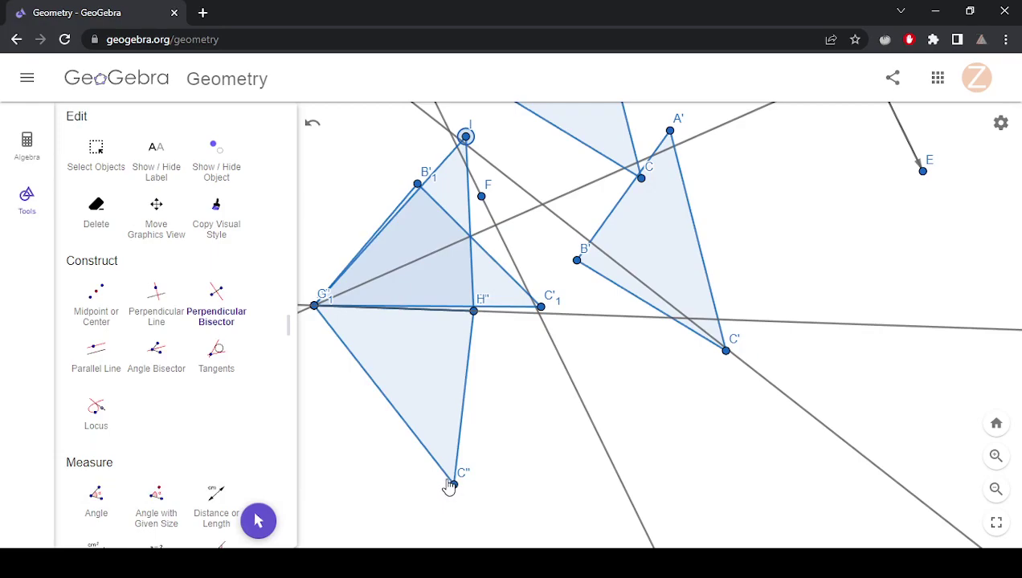
{"action": "left_click", "coordinate": [454, 486]}
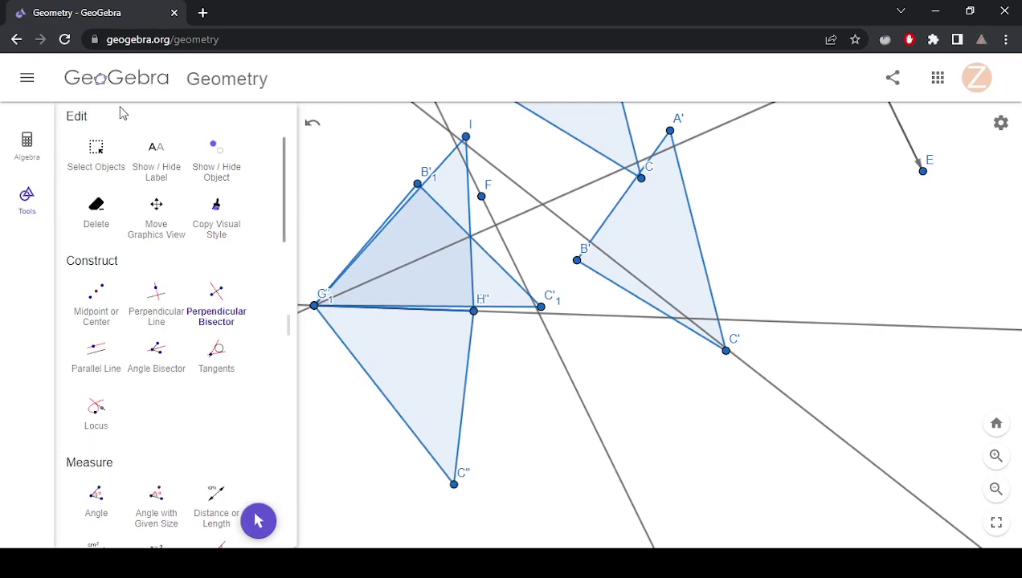
- Reflect the triangle at I across the I–C'' bisector onto triangle G'1H''C''
{"action": "scroll", "coordinate": [155, 247], "scroll_direction": "up", "scroll_amount": 3}
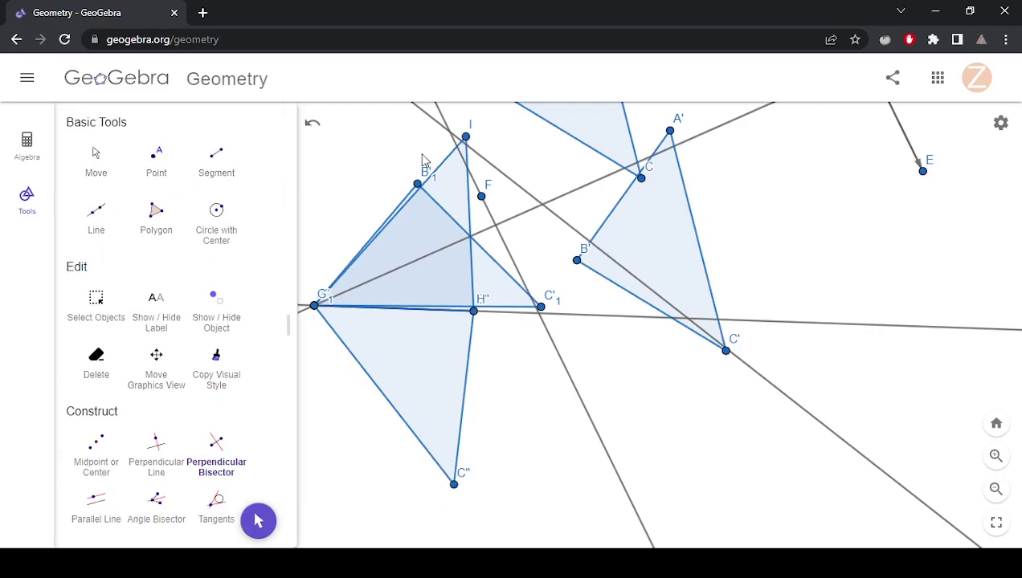
{"action": "scroll", "coordinate": [173, 379], "scroll_direction": "down", "scroll_amount": 6}
{"action": "scroll", "coordinate": [172, 379], "scroll_direction": "down", "scroll_amount": 10}
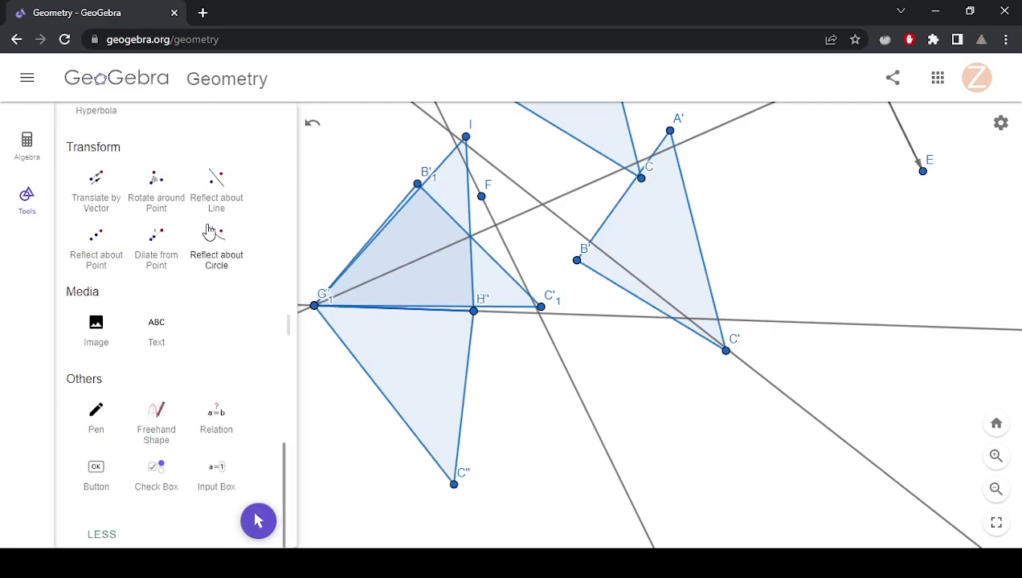
{"action": "left_click", "coordinate": [212, 188]}
{"action": "left_click", "coordinate": [432, 175]}
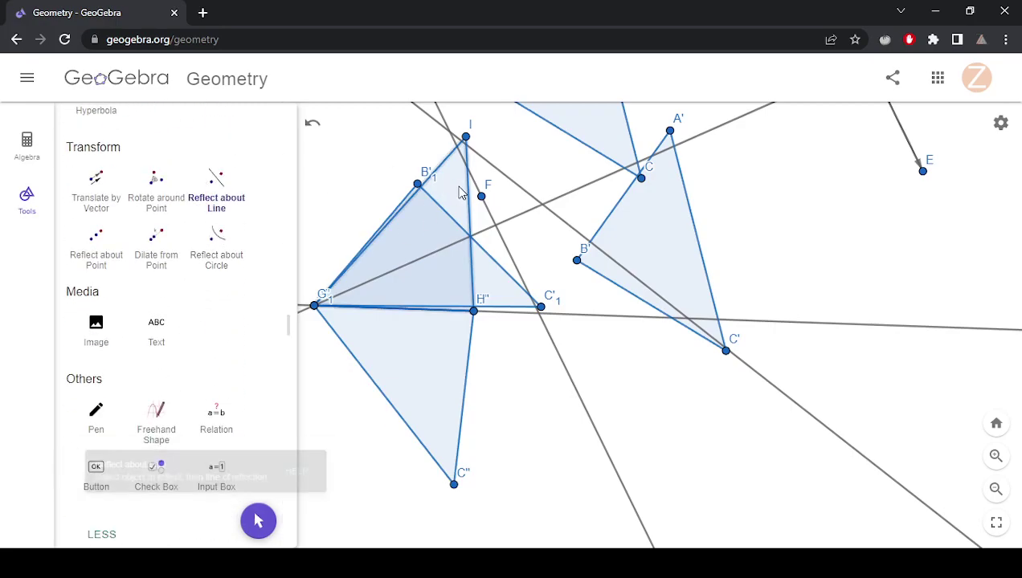
{"action": "left_click", "coordinate": [612, 323]}
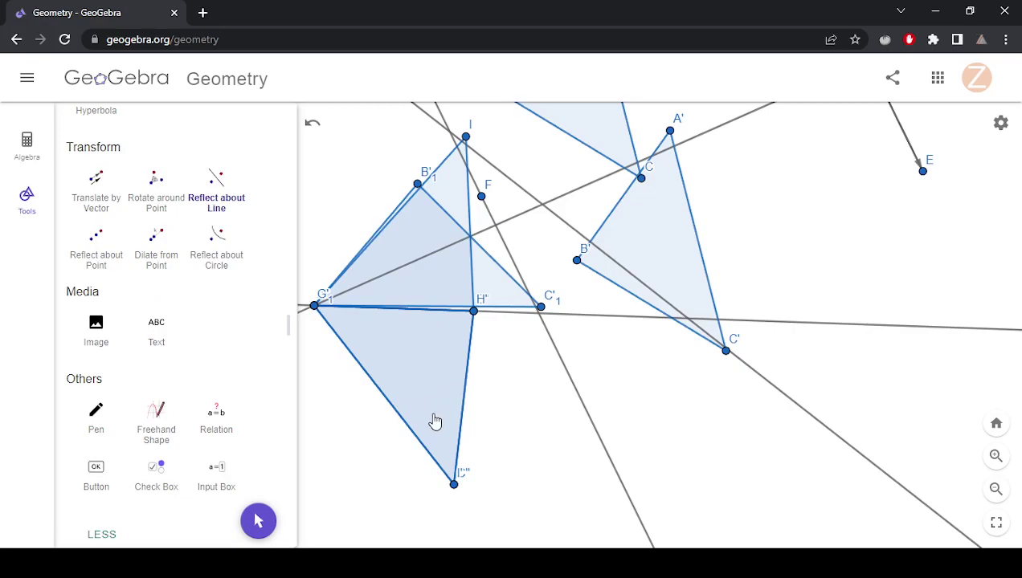
{"action": "scroll", "coordinate": [411, 422], "scroll_direction": "down", "scroll_amount": 2}
{"action": "scroll", "coordinate": [396, 423], "scroll_direction": "down", "scroll_amount": 3}
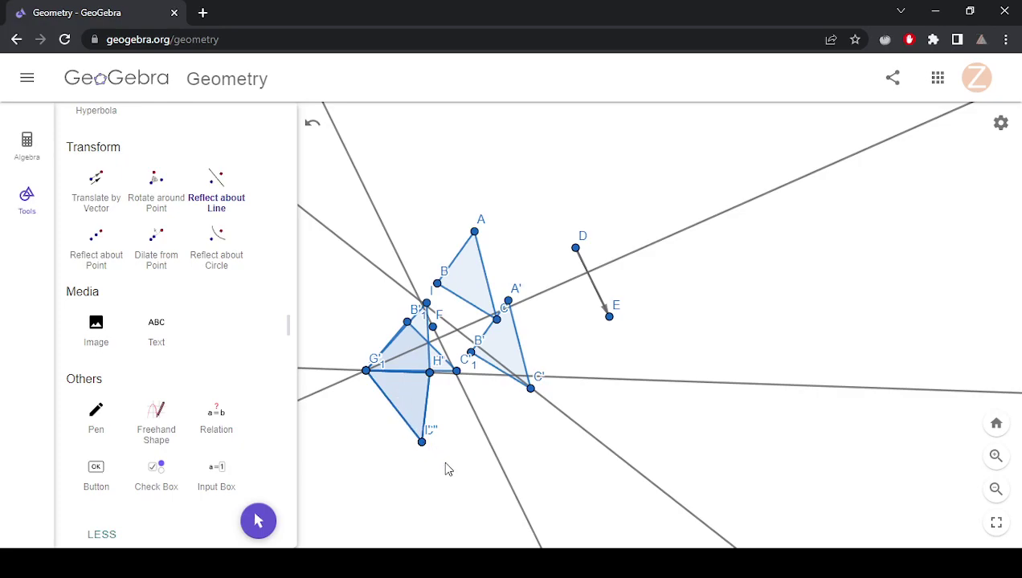
{"action": "scroll", "coordinate": [514, 426], "scroll_direction": "down", "scroll_amount": 3}
{"action": "scroll", "coordinate": [372, 438], "scroll_direction": "up", "scroll_amount": 3}
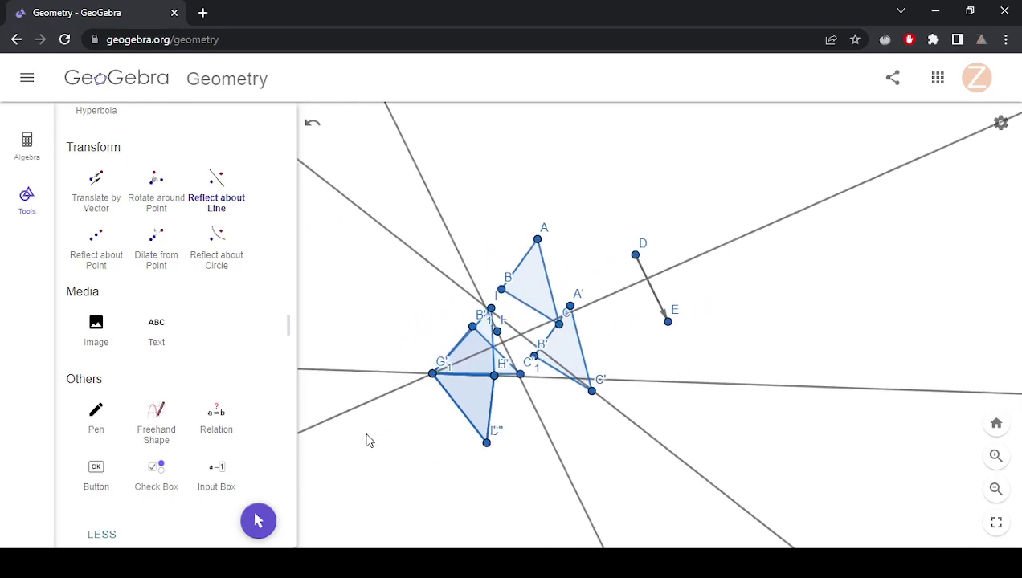
{"action": "scroll", "coordinate": [406, 444], "scroll_direction": "up", "scroll_amount": 3}
{"action": "scroll", "coordinate": [574, 307], "scroll_direction": "up", "scroll_amount": 2}
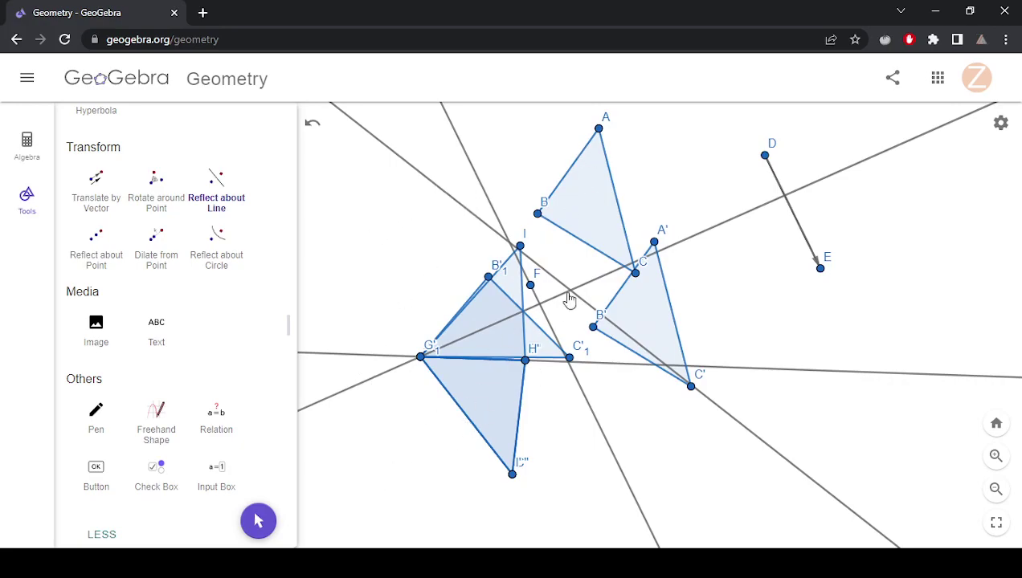
{"action": "scroll", "coordinate": [626, 315], "scroll_direction": "down", "scroll_amount": 5}
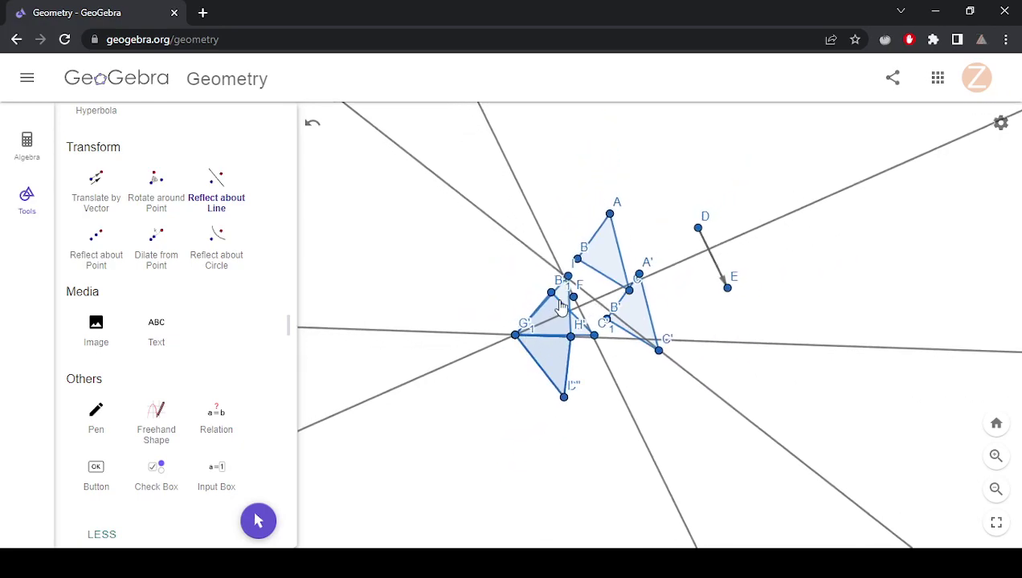